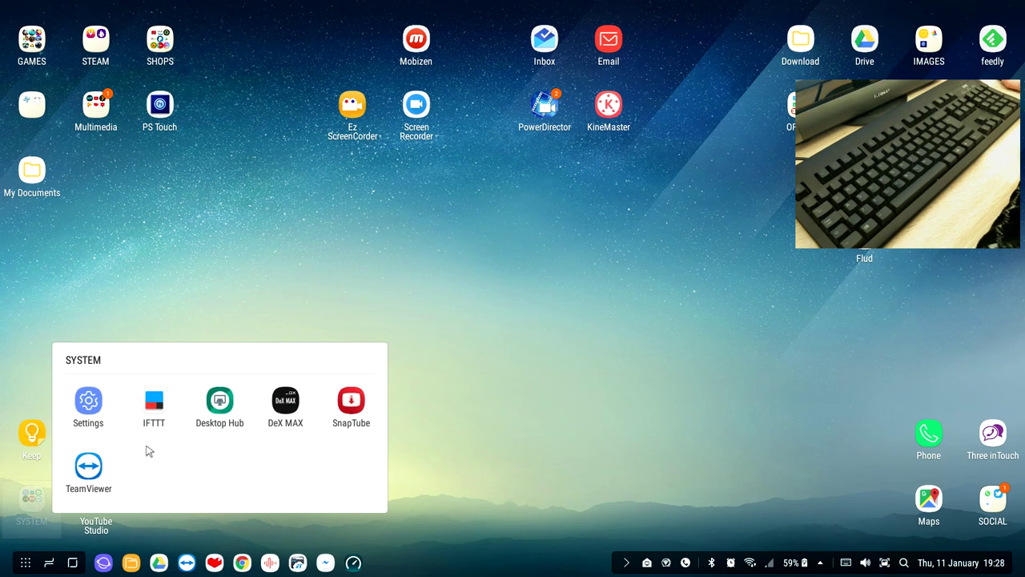
Open Desktop Hub from the SYSTEM folder, look over its main screen, and reopen the folder
click(218, 403)
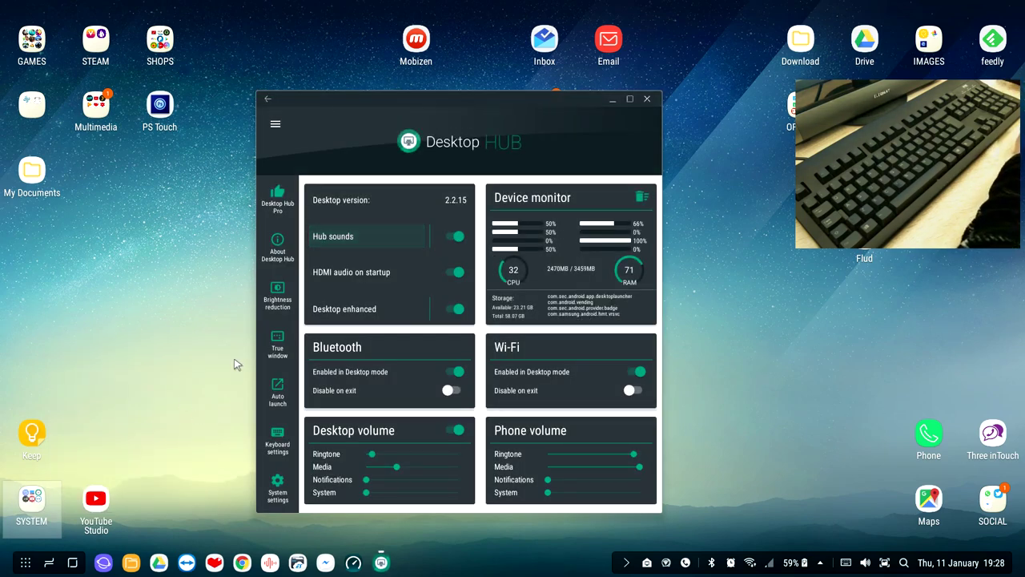
key(super+k)
scroll(504, 293, down, 5)
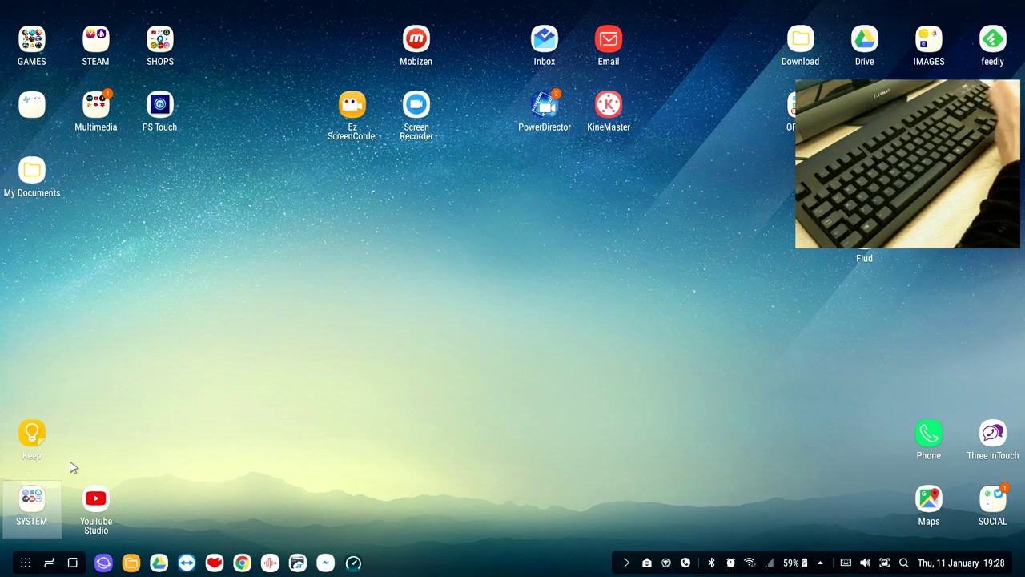
click(34, 490)
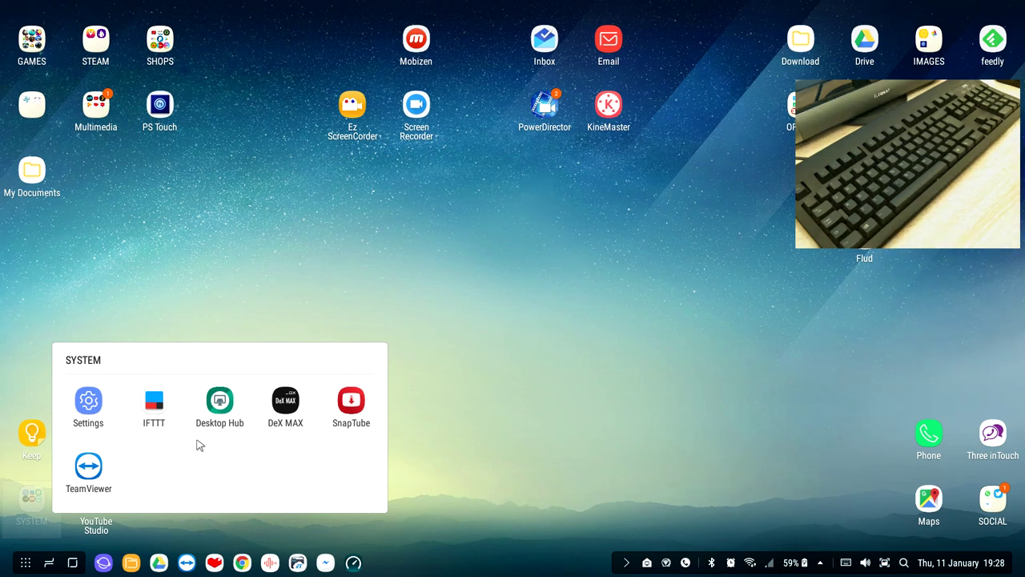
Search the Play Store for "desktop hub", view the Desktop Hub (DeX Hub) app page, and close the store
click(171, 72)
click(228, 153)
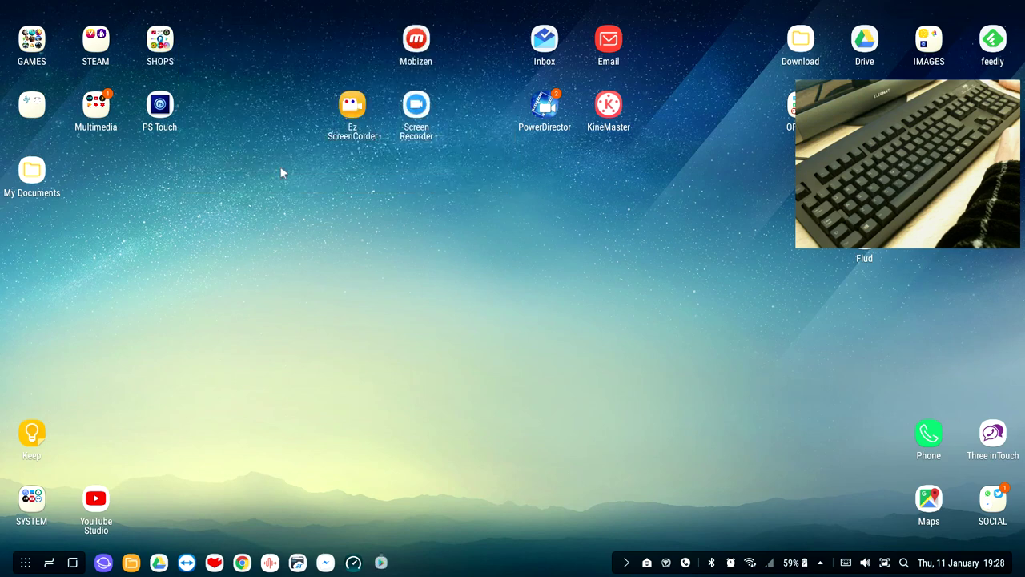
click(373, 131)
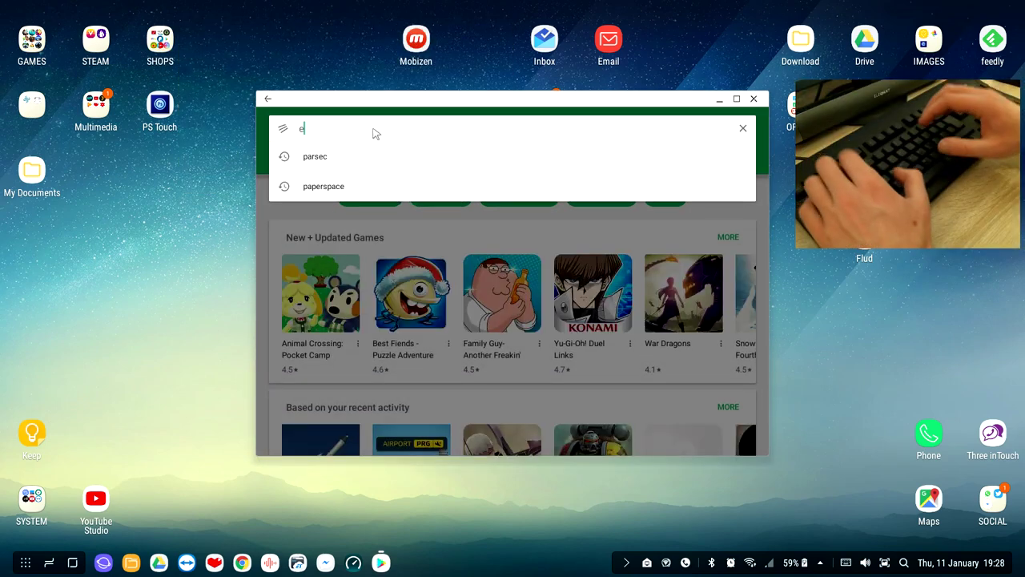
text(desktop hub)
key(Return)
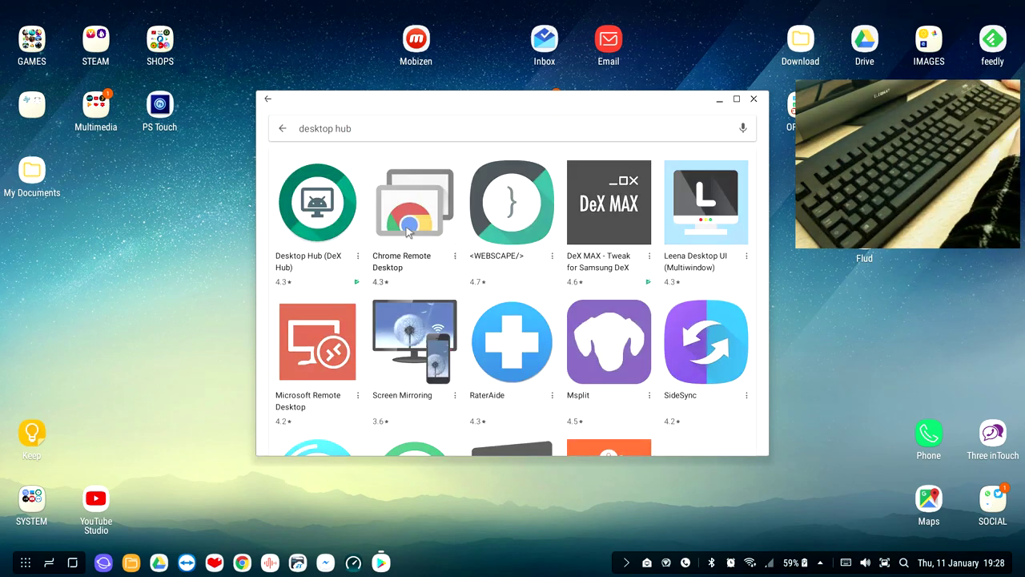
click(317, 204)
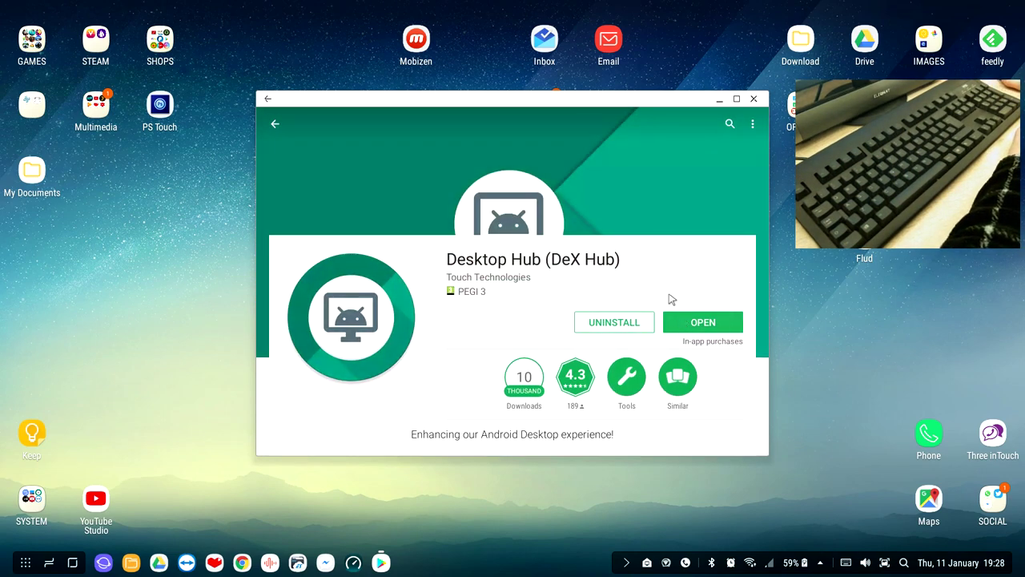
click(754, 99)
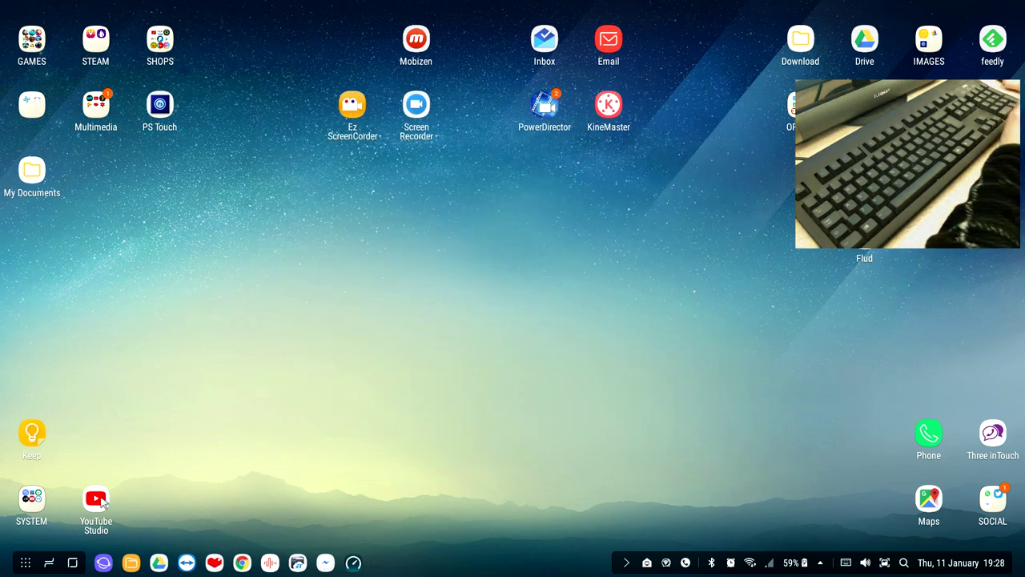
Open Desktop Hub and check its Desktop enhanced service in the Accessibility settings, returning to the main screen
click(32, 501)
click(211, 404)
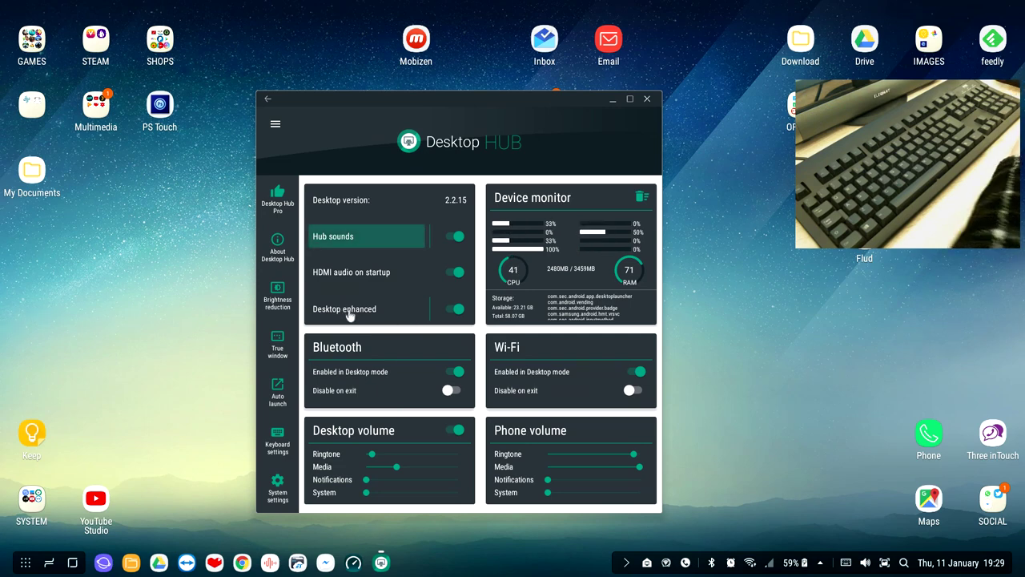
click(458, 308)
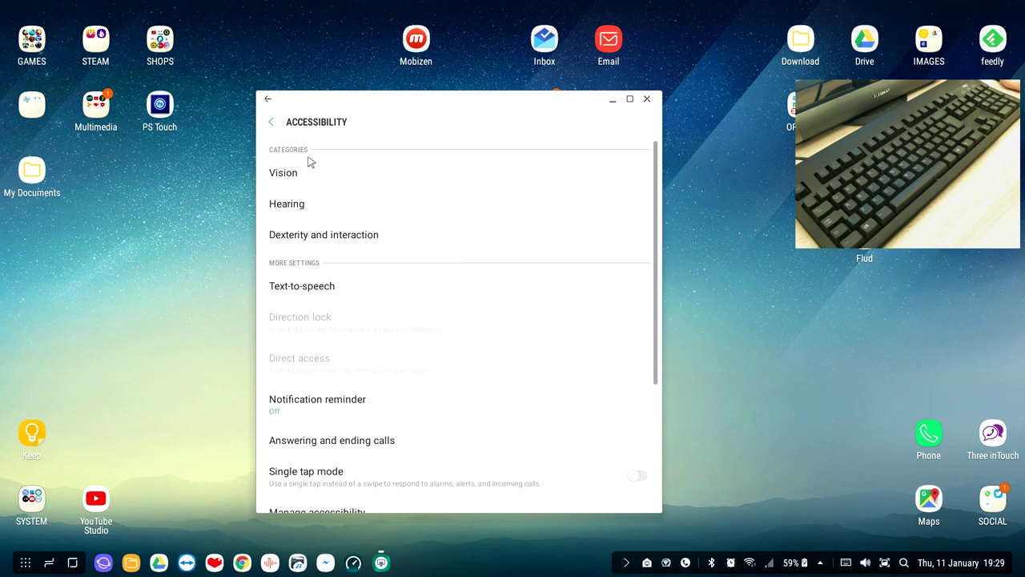
scroll(421, 360, down, 5)
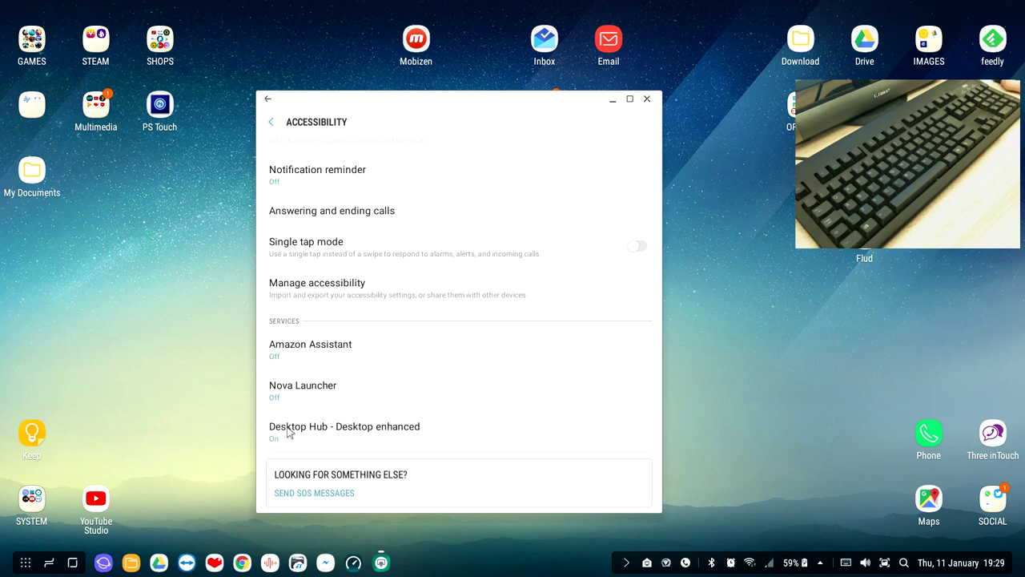
click(327, 433)
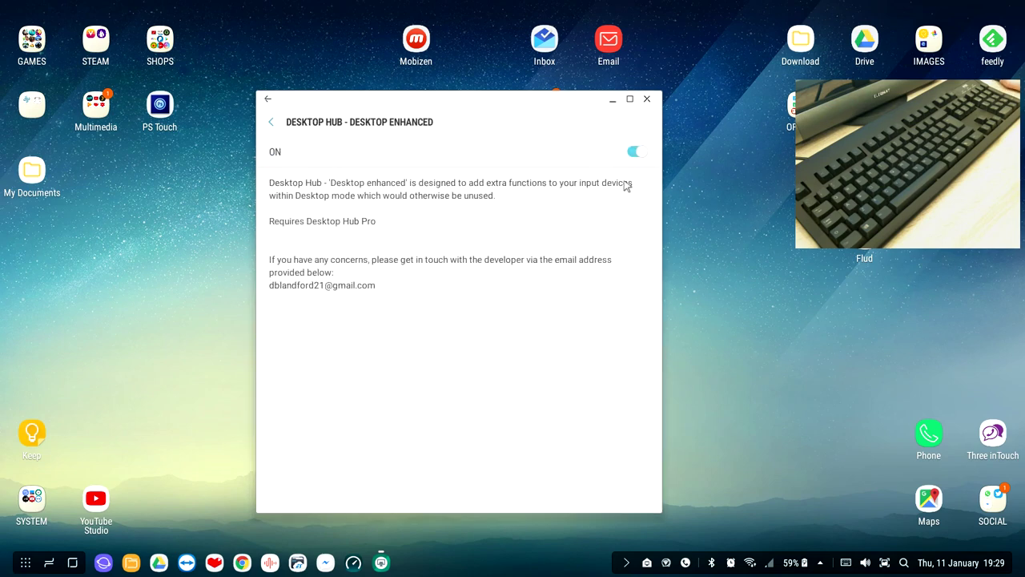
click(268, 100)
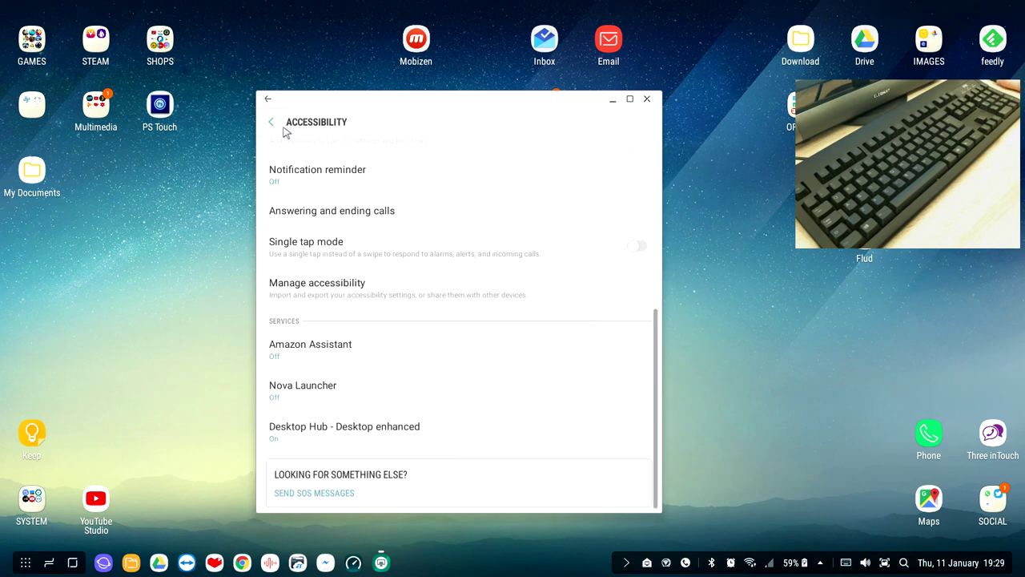
click(268, 113)
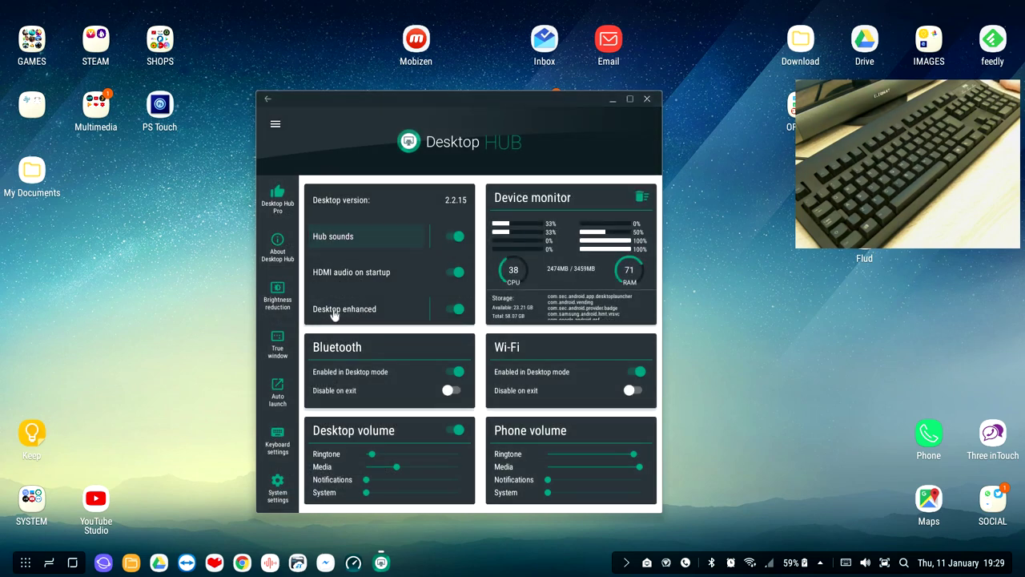
Open the Desktop enhanced options and turn on "Enable keyboard functions"
click(350, 311)
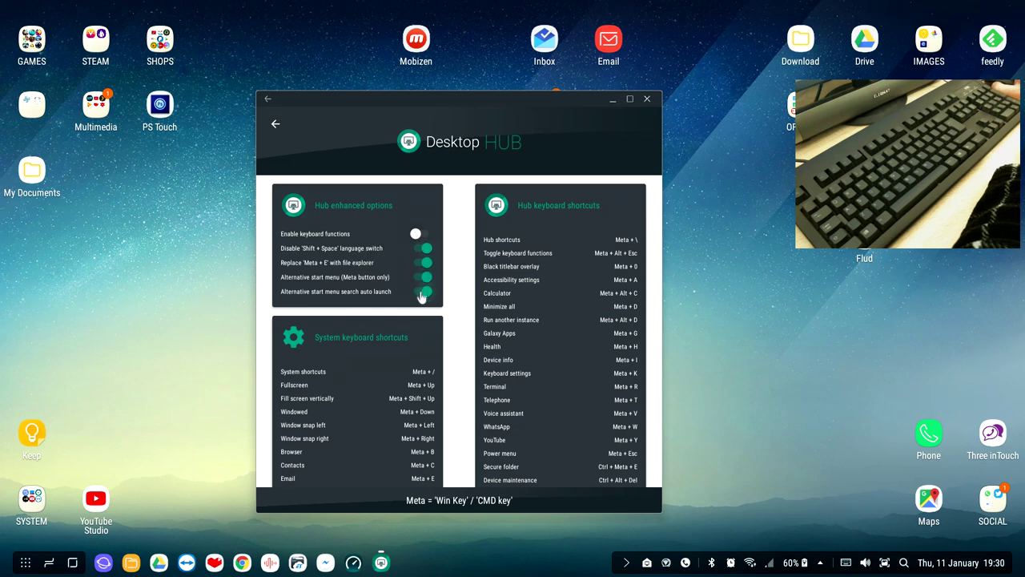
click(416, 233)
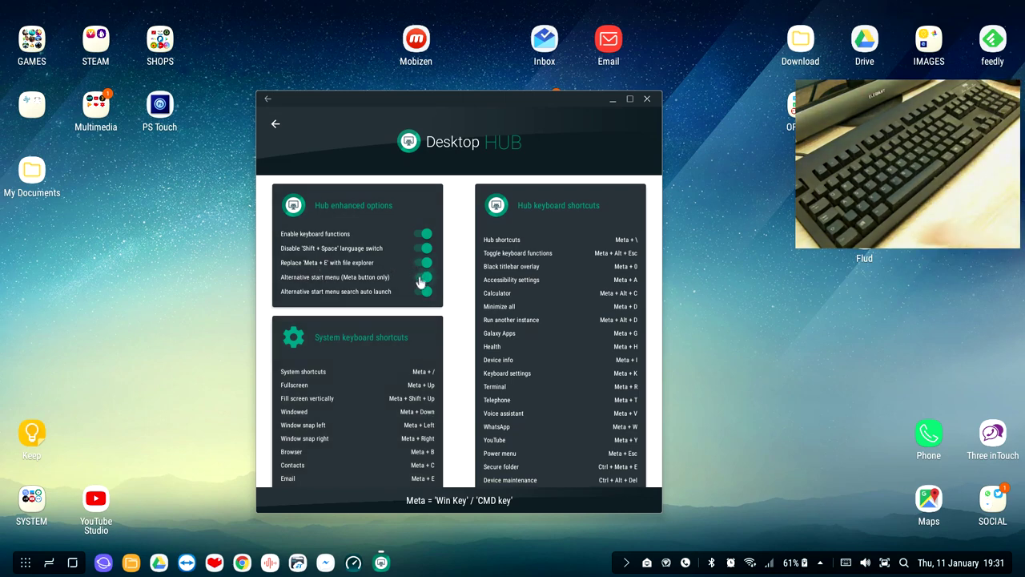
Test the Meta + E replacement by opening the file explorer, compare it with My Files, and close both
key(super+e)
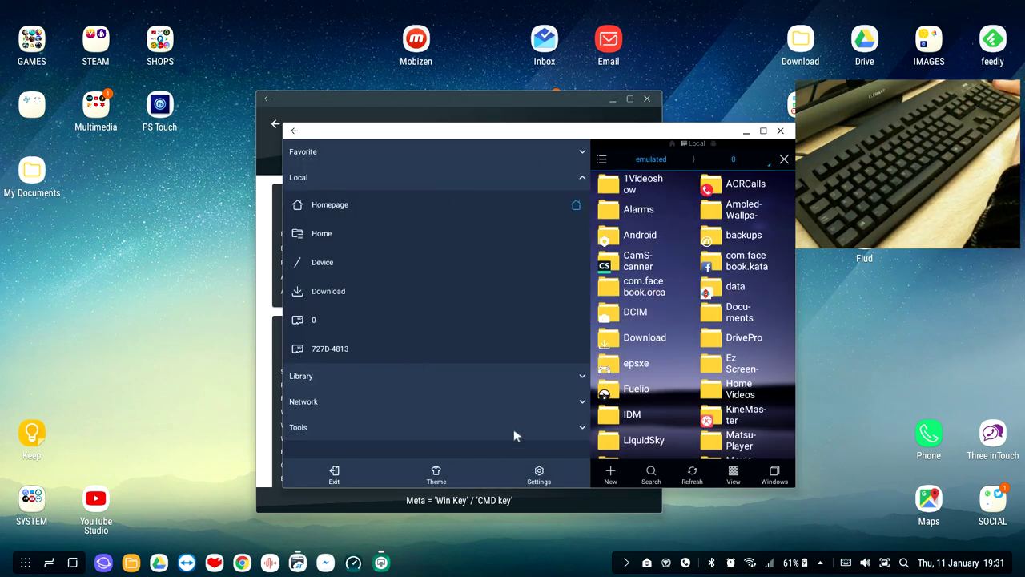
click(781, 131)
click(131, 562)
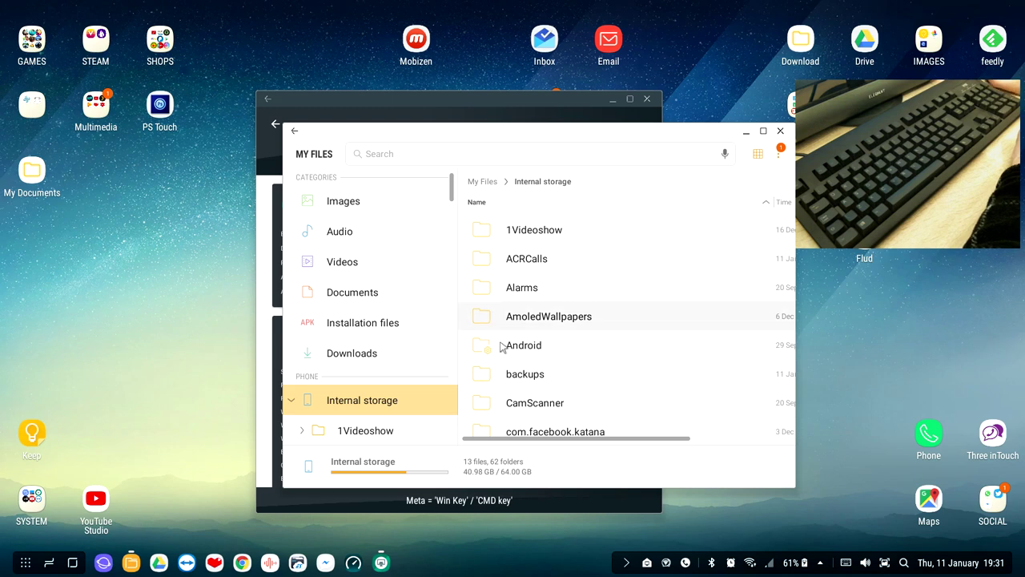
click(780, 131)
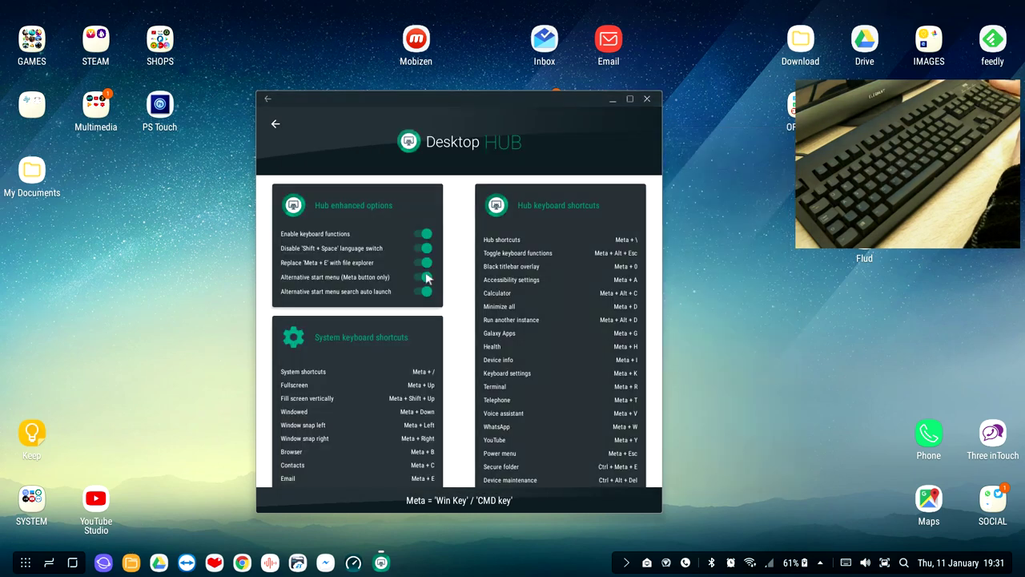
key(super+e)
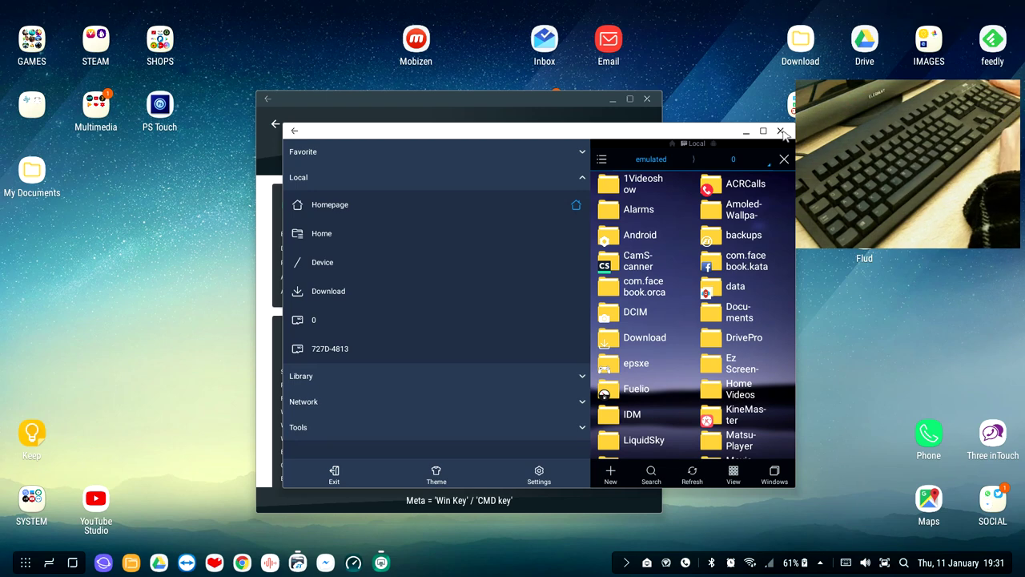
click(780, 131)
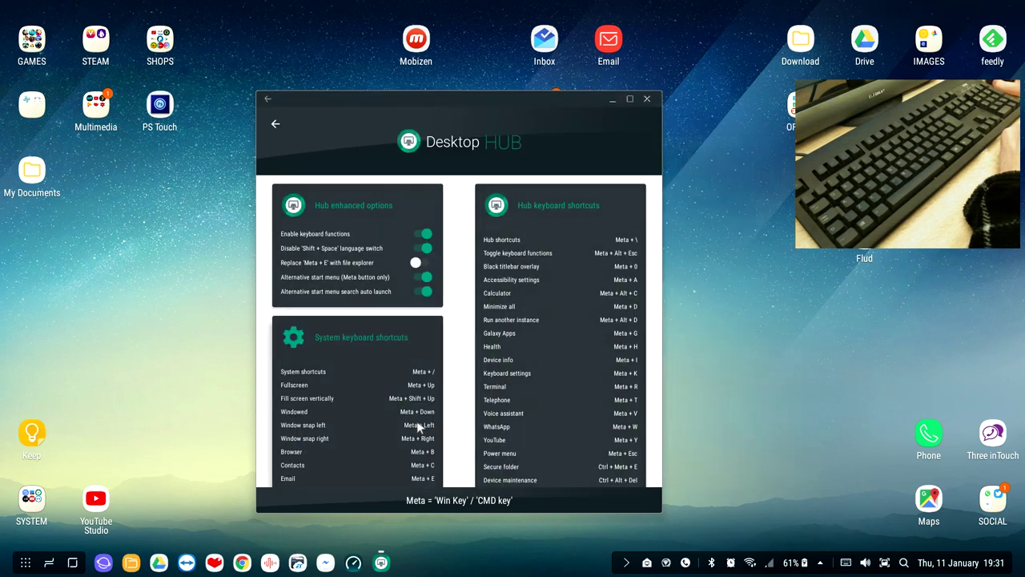
Test what Meta + E opens with the file explorer replacement turned off, and dismiss the window it opens
key(super+e)
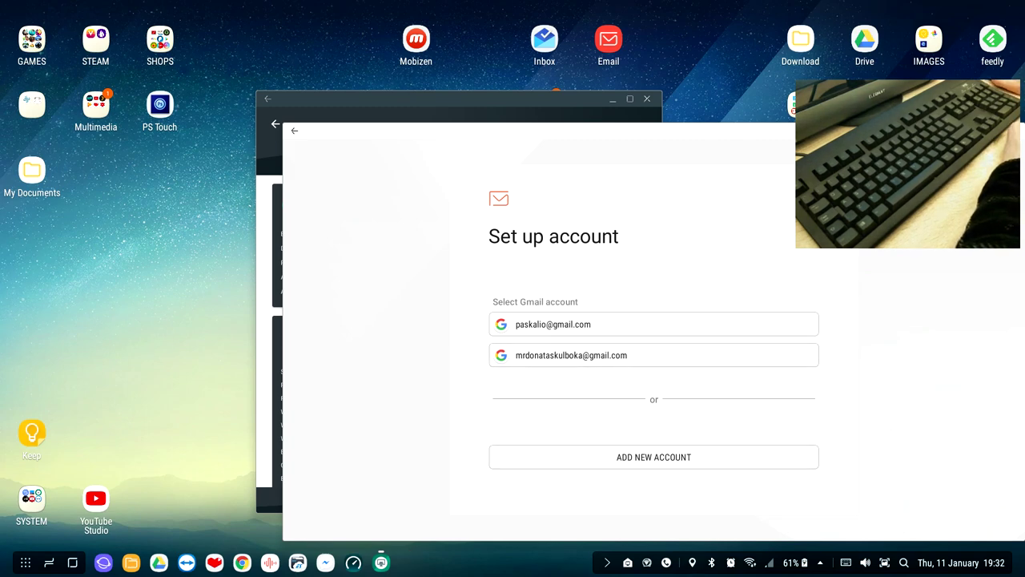
key(Escape)
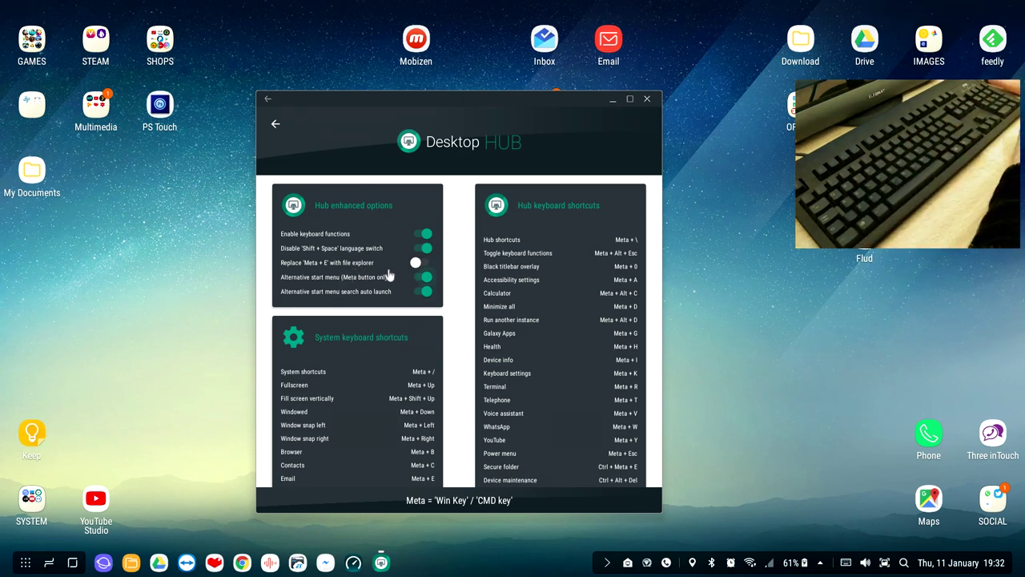
Turn "Replace 'Meta + E' with file explorer" back on, test that it opens the file explorer, and close it
click(422, 264)
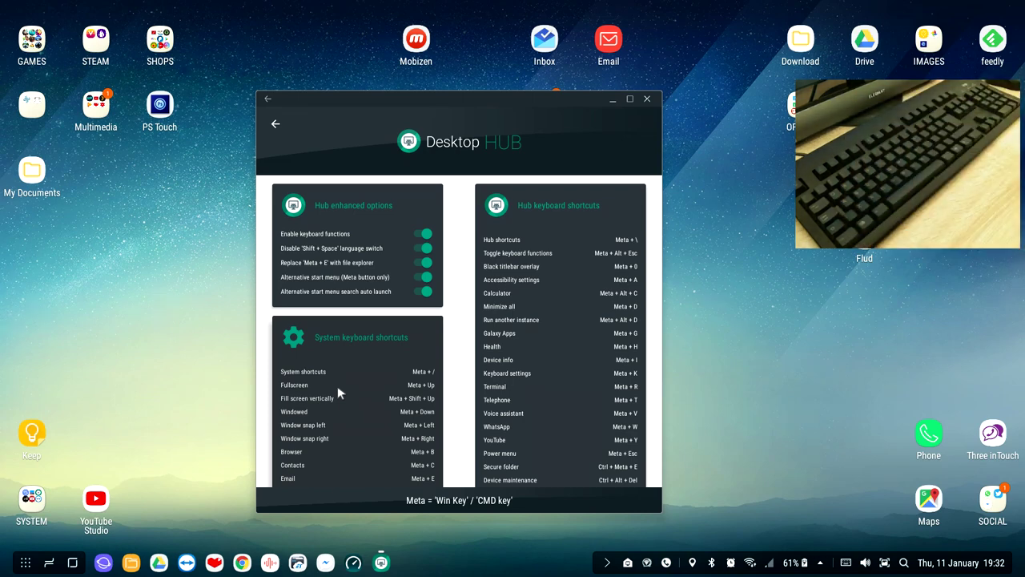
key(super+e)
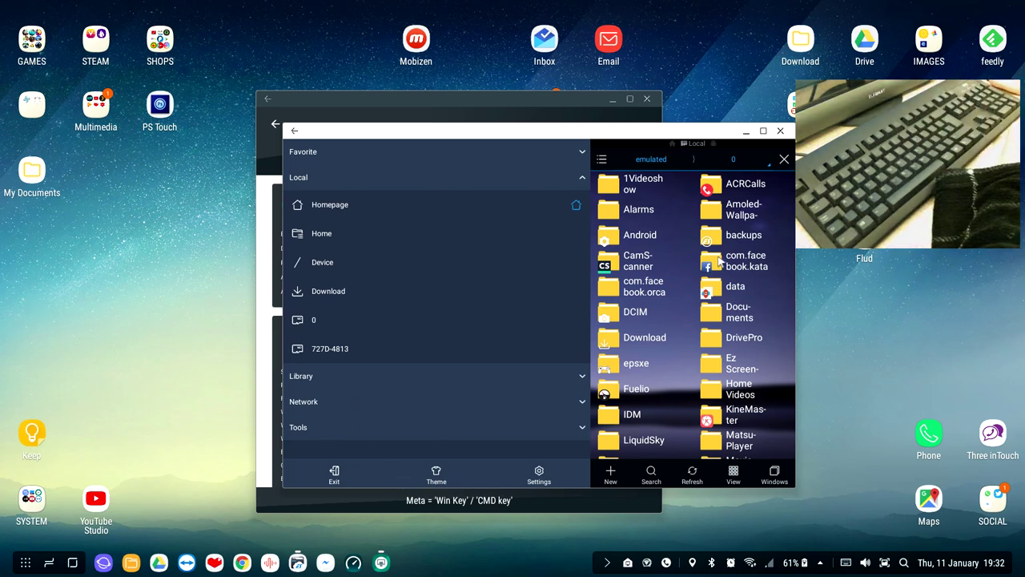
click(781, 131)
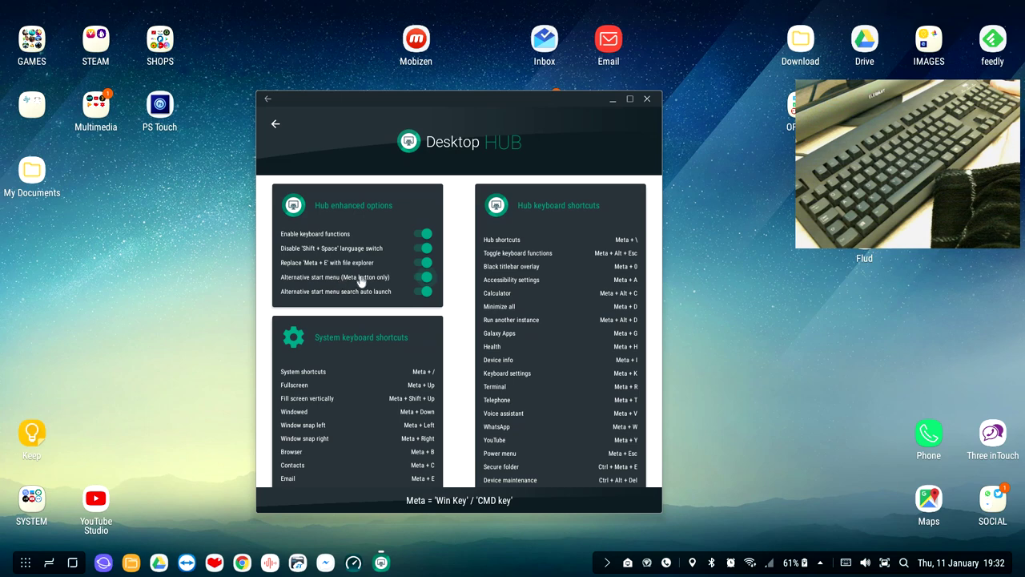
Browse the apps in the default DeX app drawer and close it
click(26, 564)
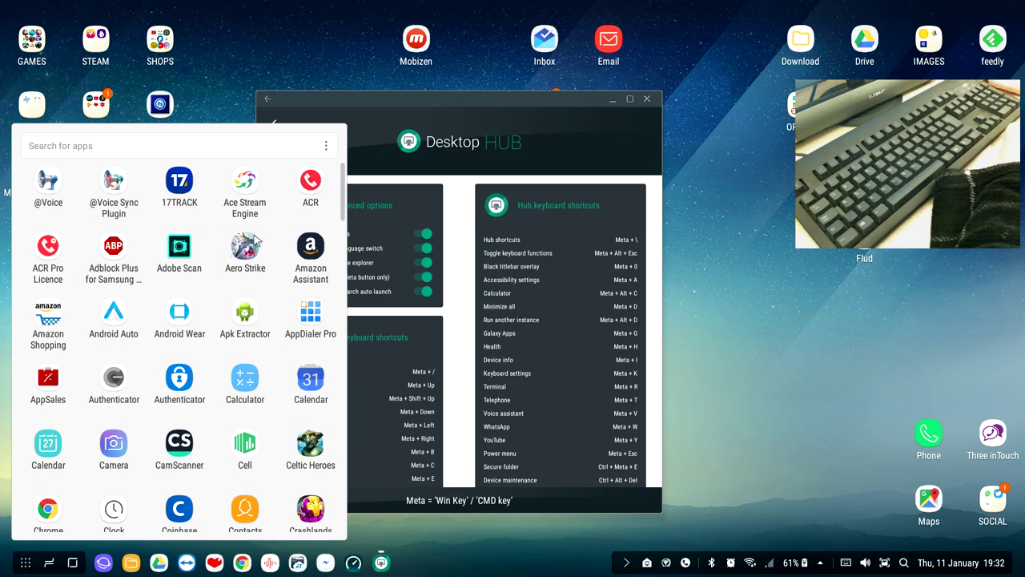
scroll(215, 306, down, 5)
scroll(215, 306, up, 5)
click(218, 90)
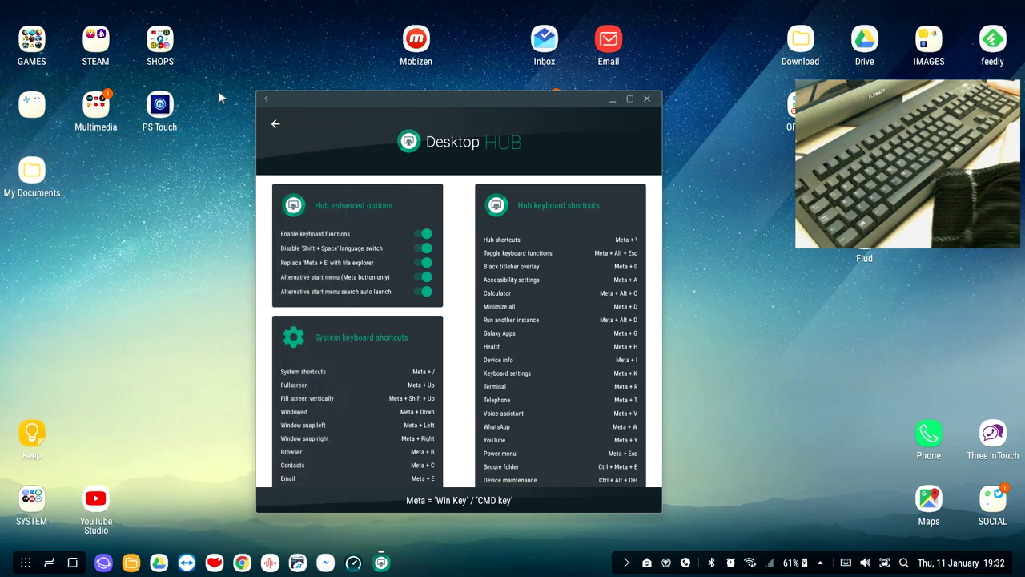
View Desktop Hub's alternative start menu, and move the Desktop Hub window slightly up and to the right
key(super)
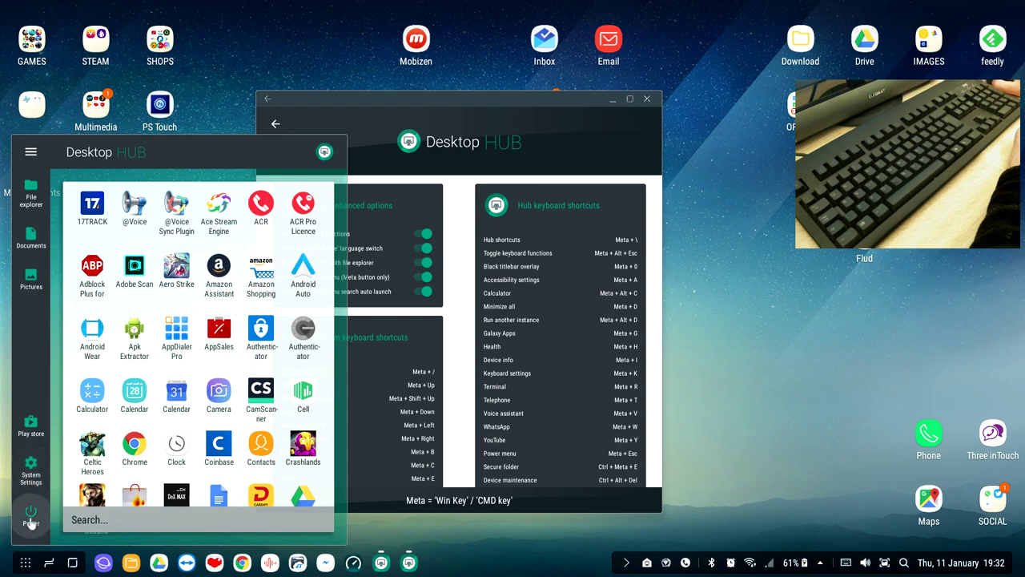
drag(340, 96, 389, 88)
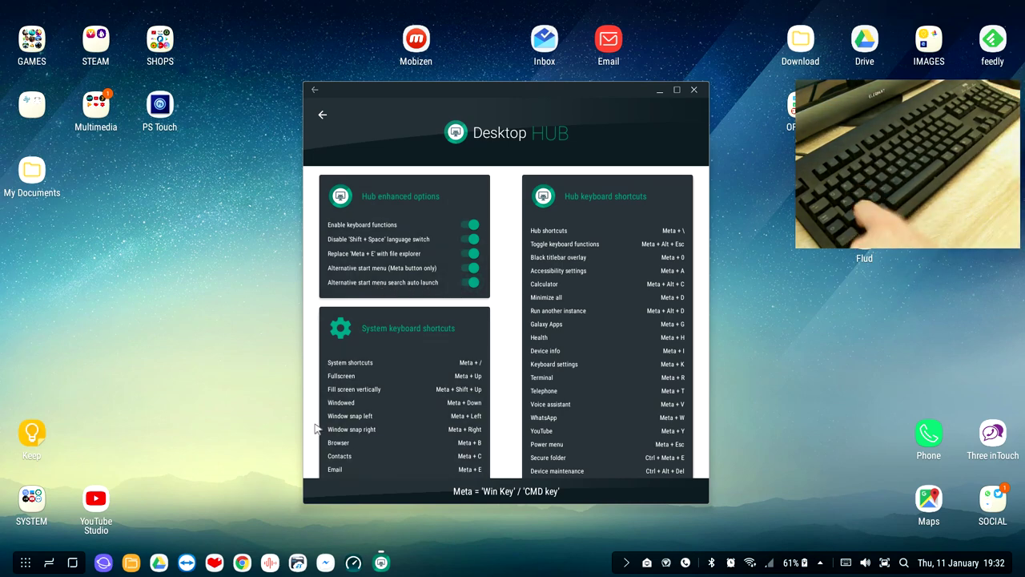
Launch feedly by searching for "feedl" in the alternative start menu, and close its window
key(super)
text(fee)
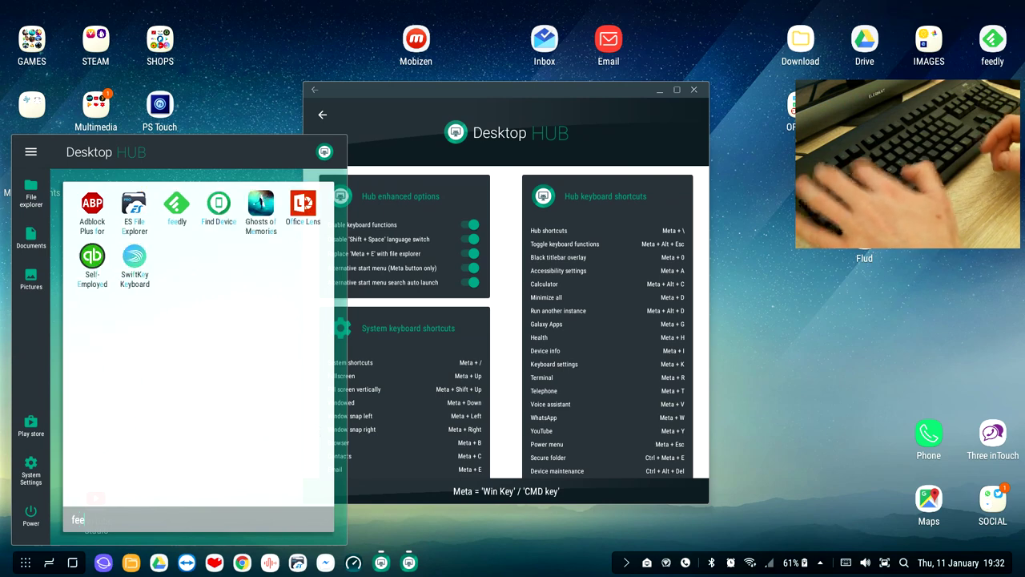
text(d)
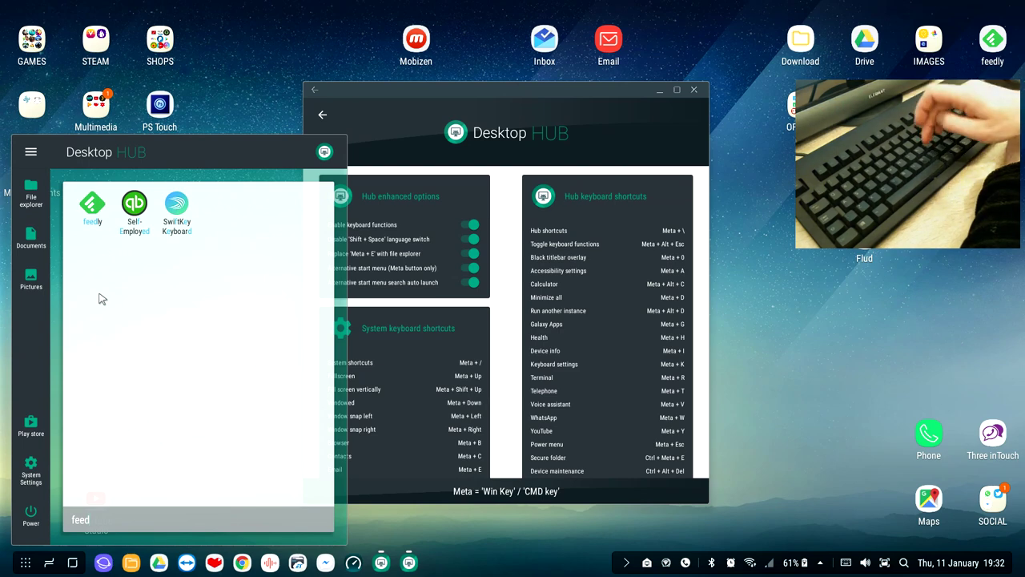
text(l)
key(Return)
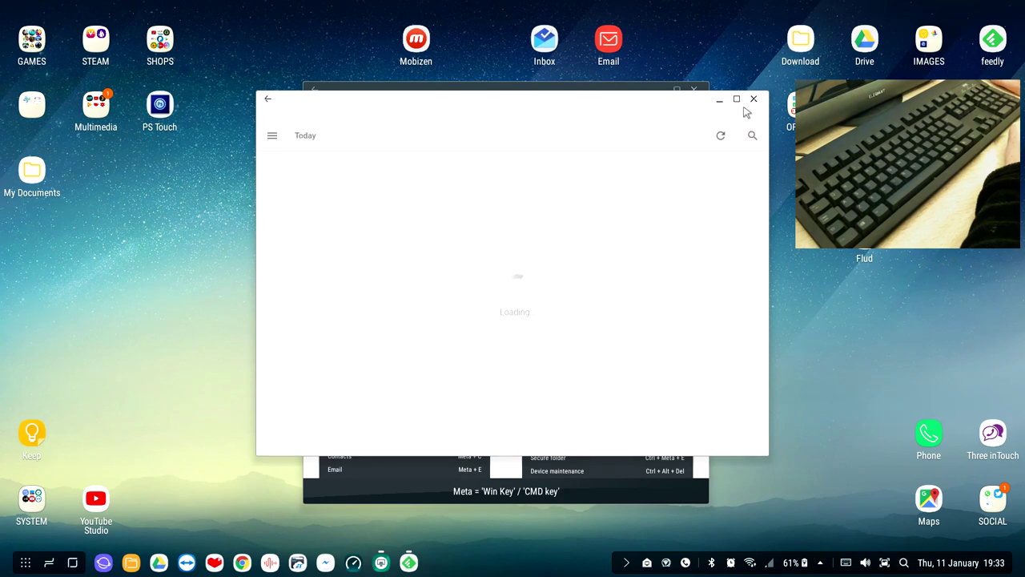
click(755, 98)
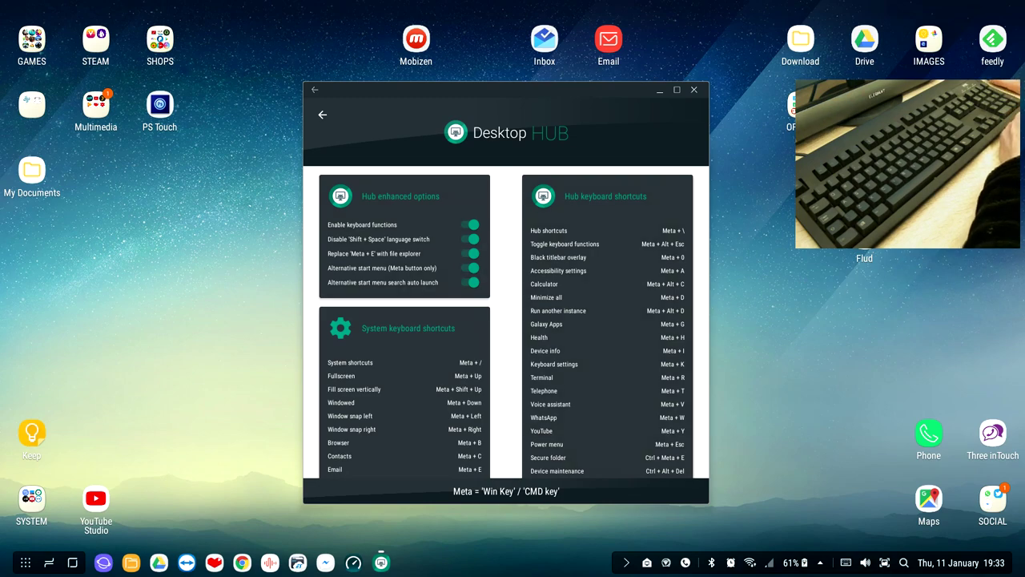
Search for "drive" in the alternative start menu, and close the menu without launching an app
key(super)
text(dri)
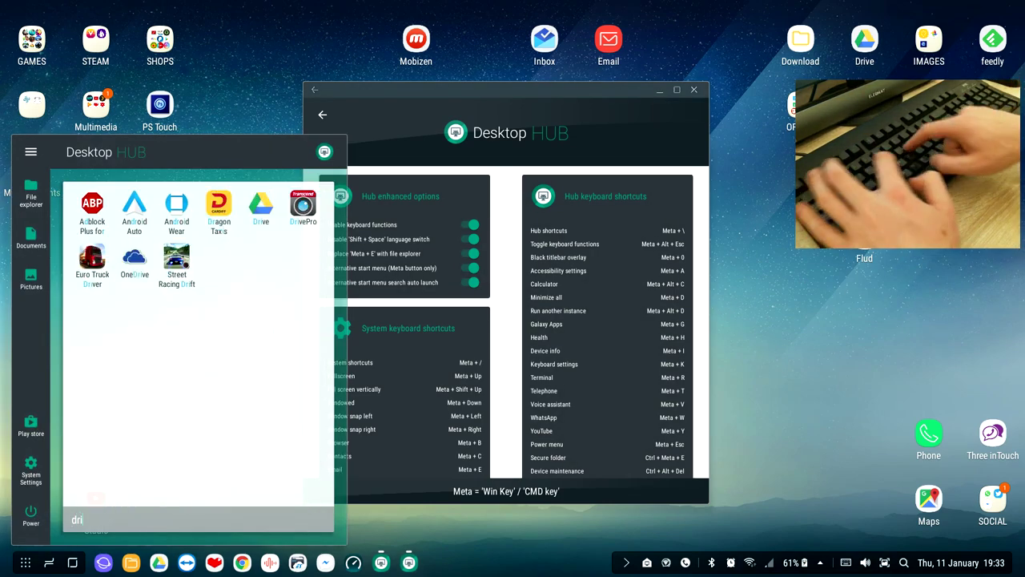
text(ve)
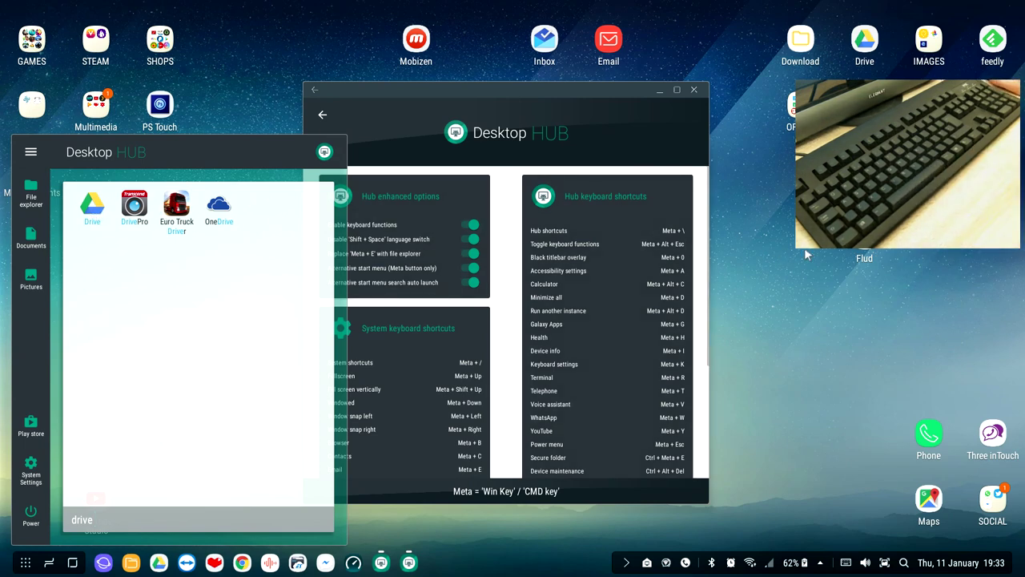
key(Escape)
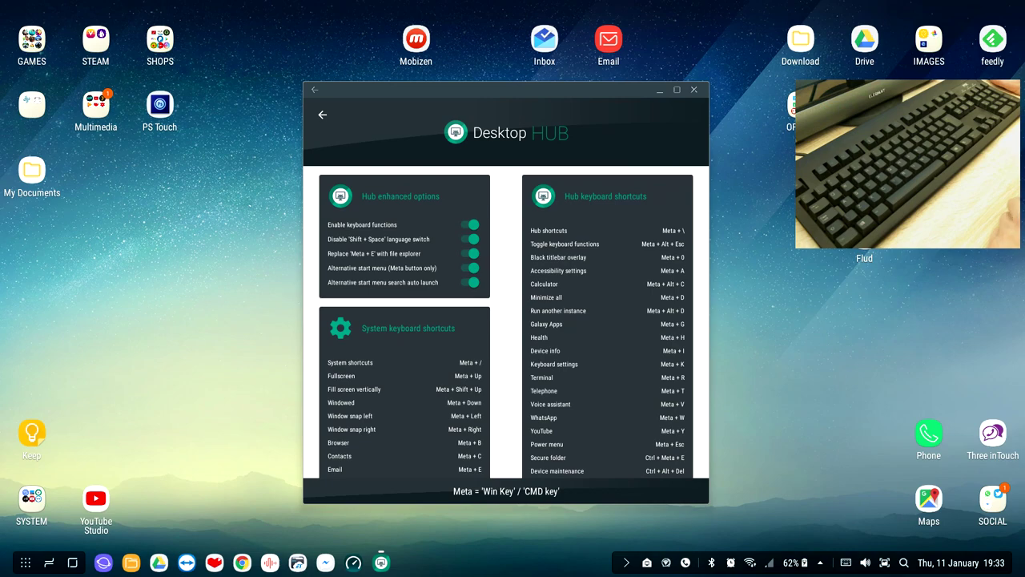
Launch Files Go by searching for "file g" in the alternative start menu, and close its window
key(super)
text(file)
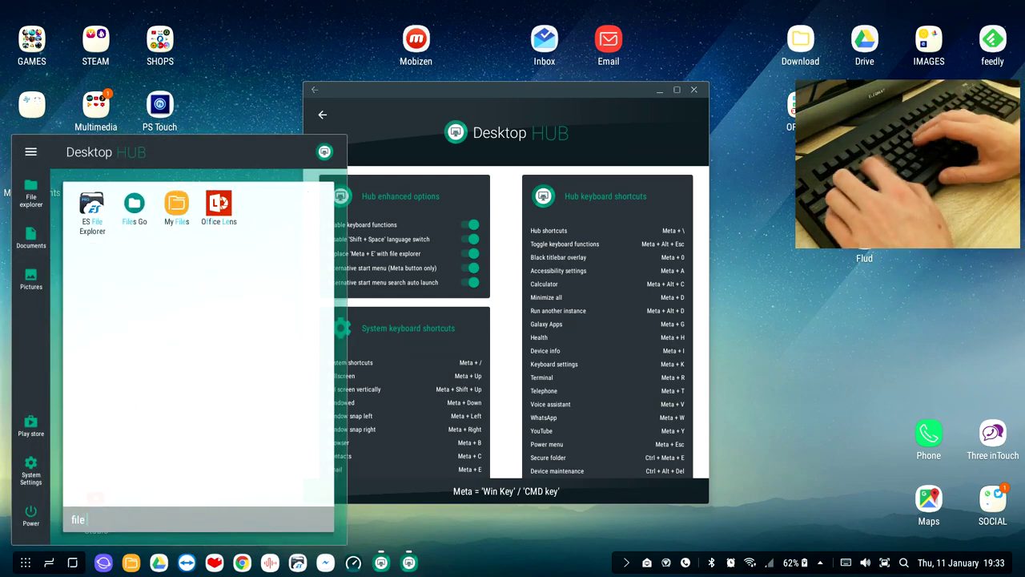
text( g)
key(Return)
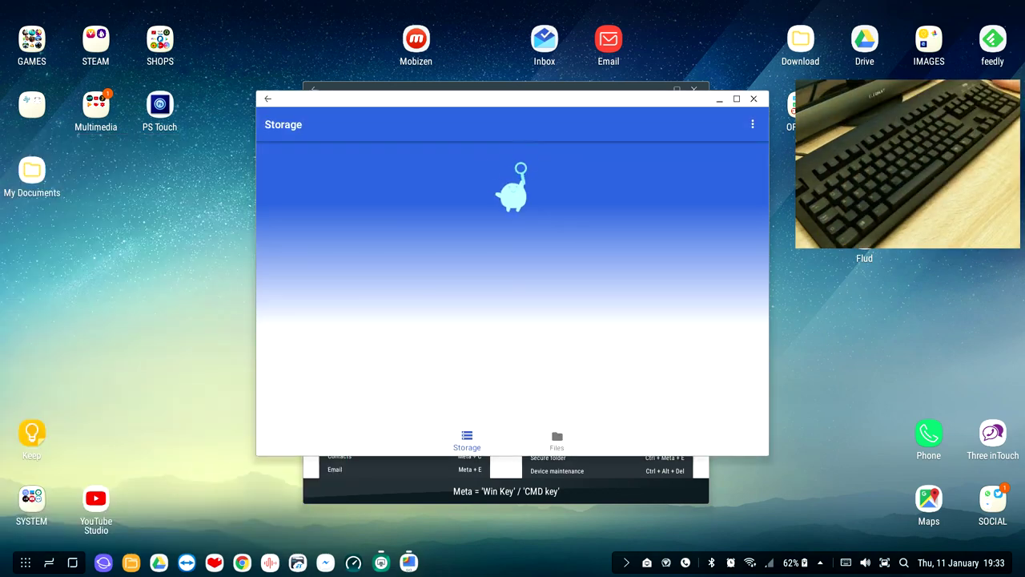
click(753, 98)
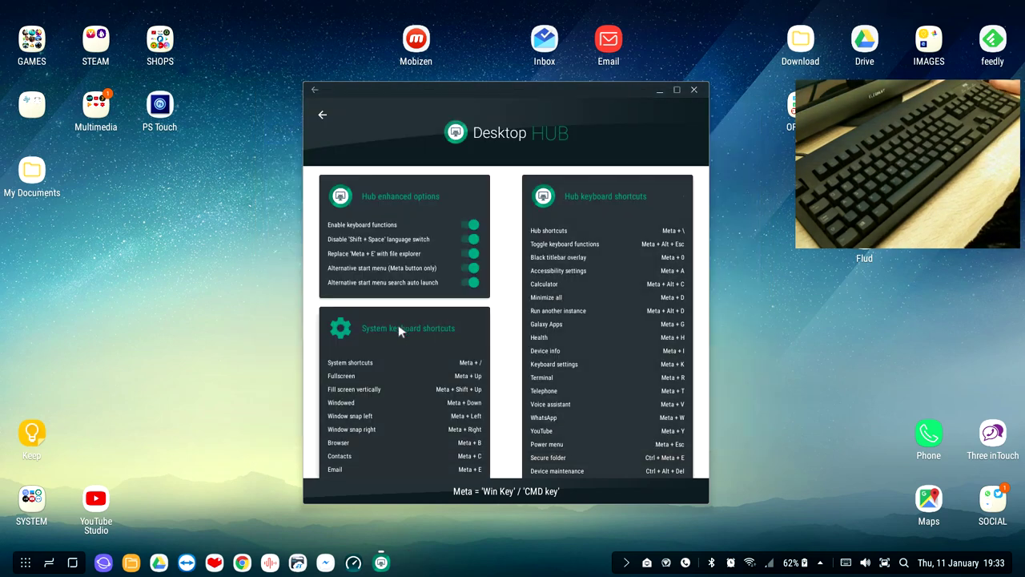
View the system keyboard shortcuts overview, and test opening and closing the notifications panel
scroll(399, 325, down, 3)
scroll(411, 251, up, 1)
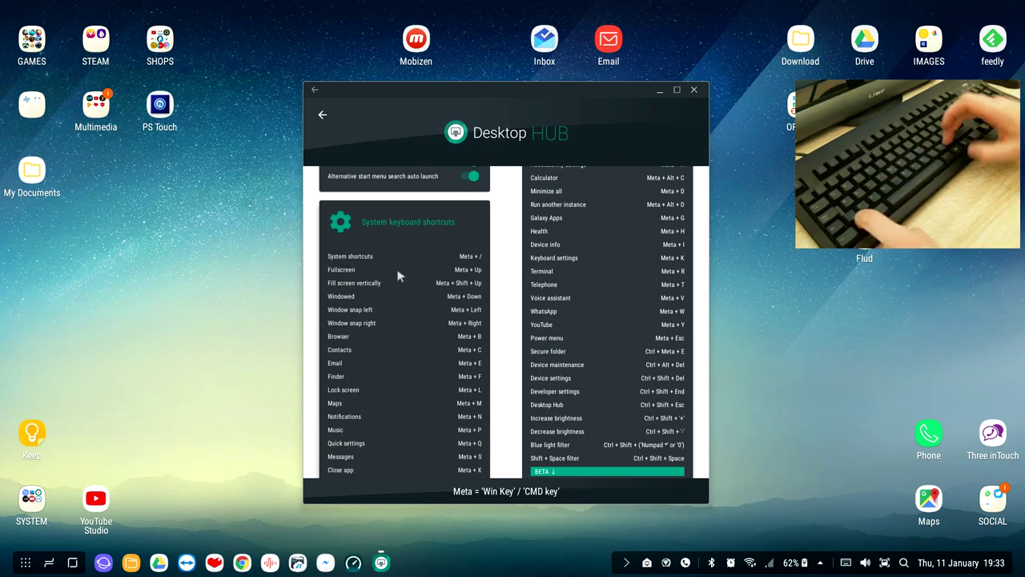
key(super+slash)
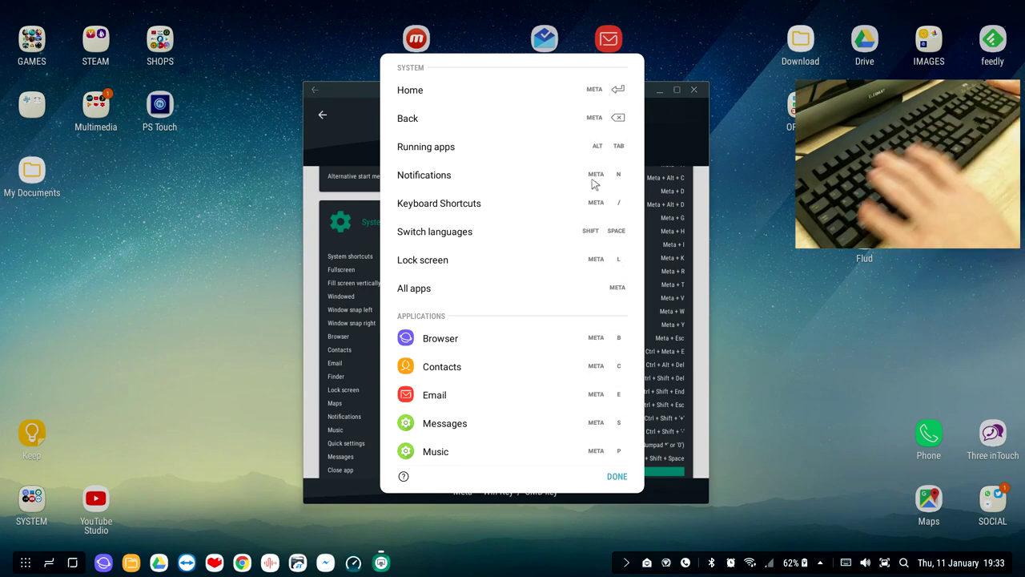
key(super+n)
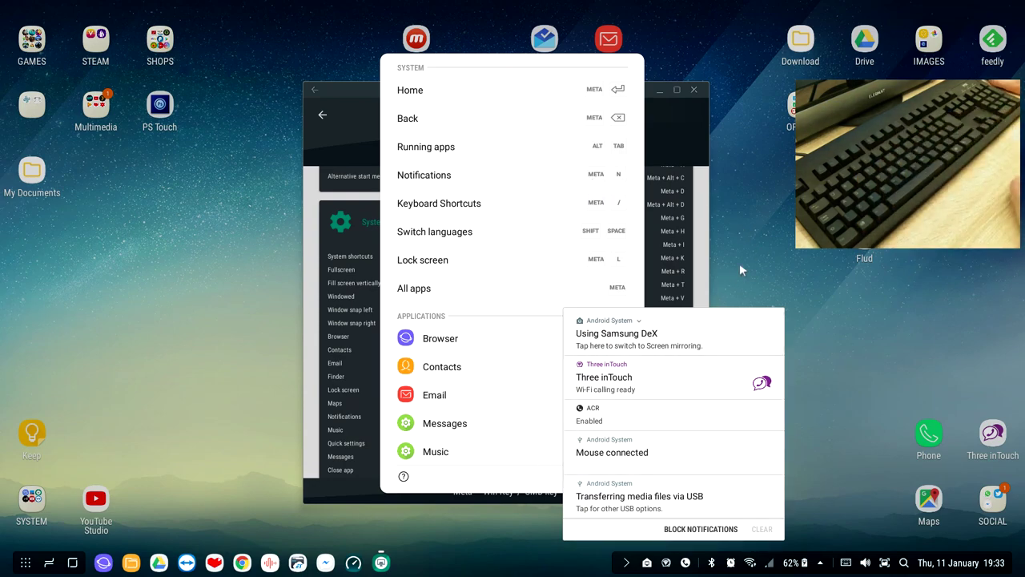
key(super+slash)
key(super+n)
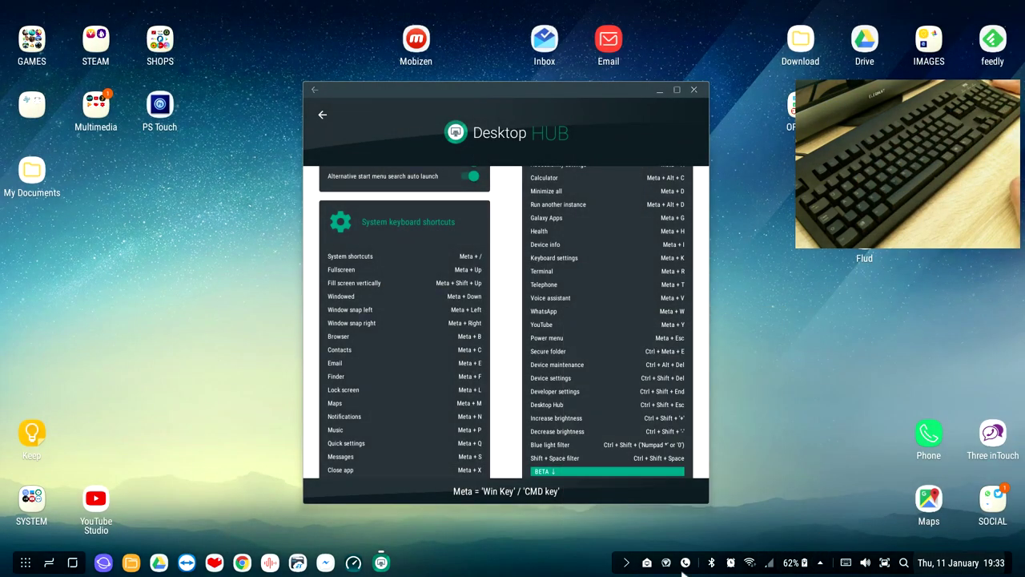
key(super+n)
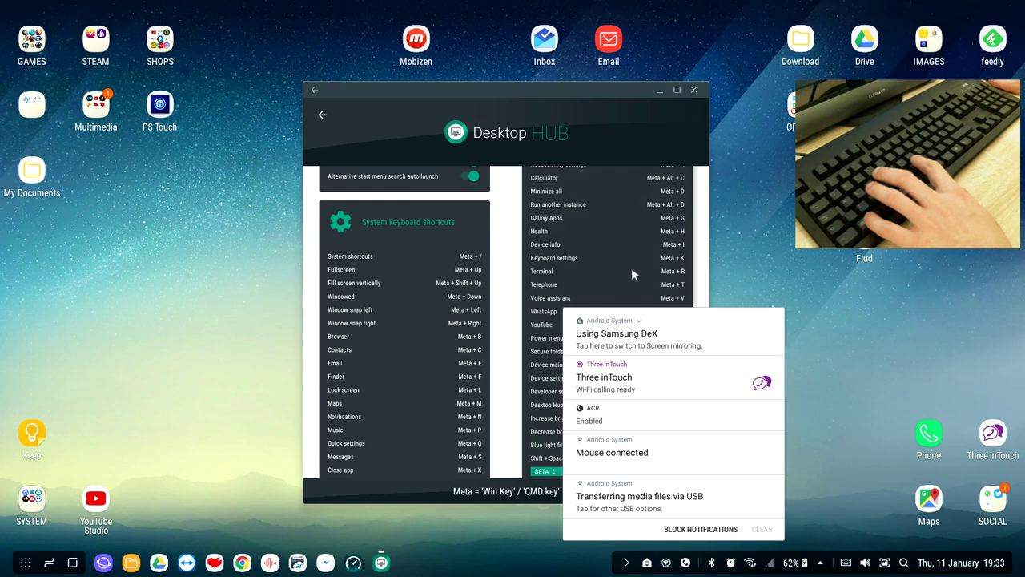
key(super+n)
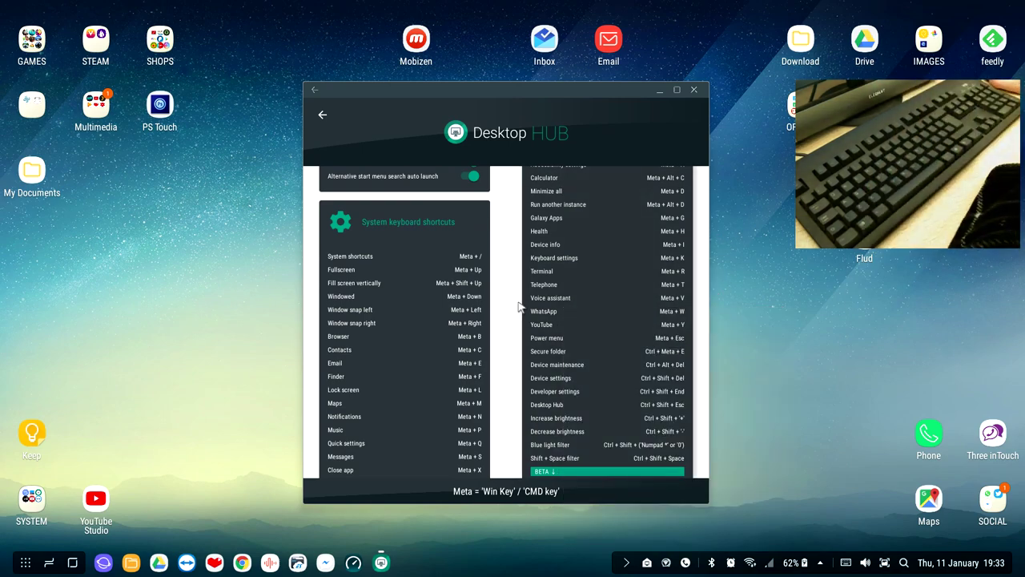
Open Email beside the Desktop Hub window, and test fullscreen, windowed, snap left and snap right on it
drag(472, 95, 334, 94)
double_click(614, 45)
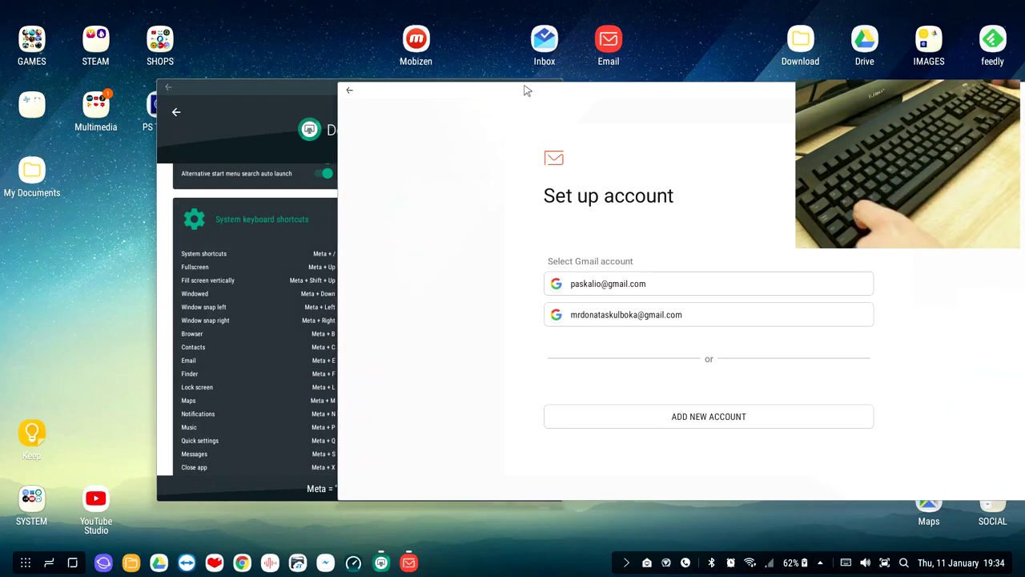
key(super+Up)
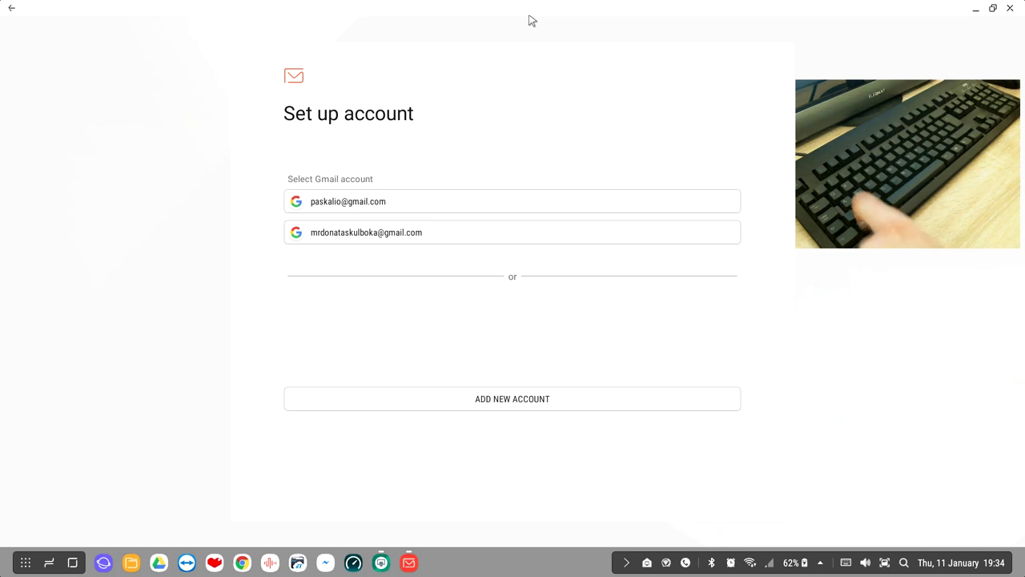
key(super+Down)
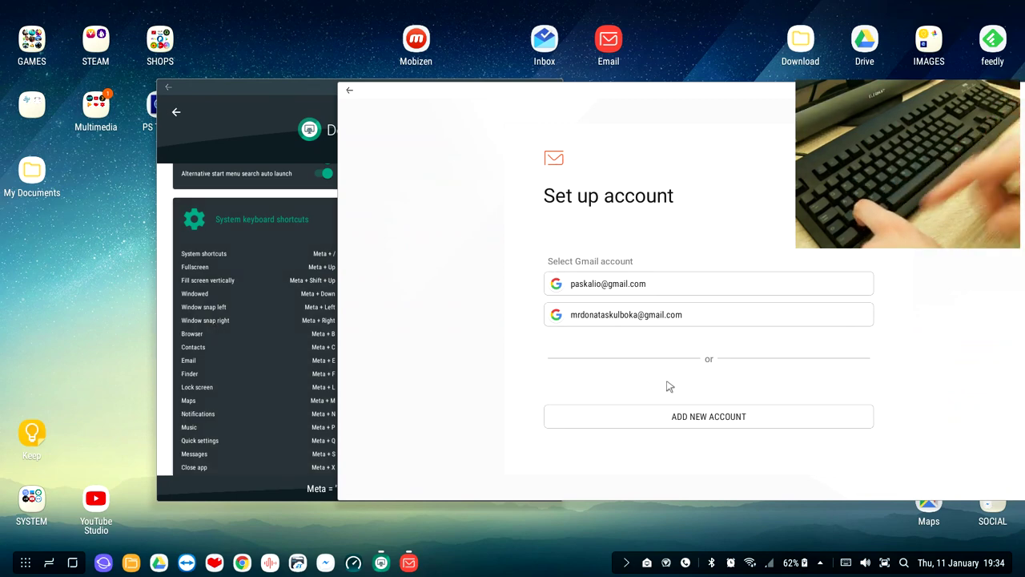
key(super+Left)
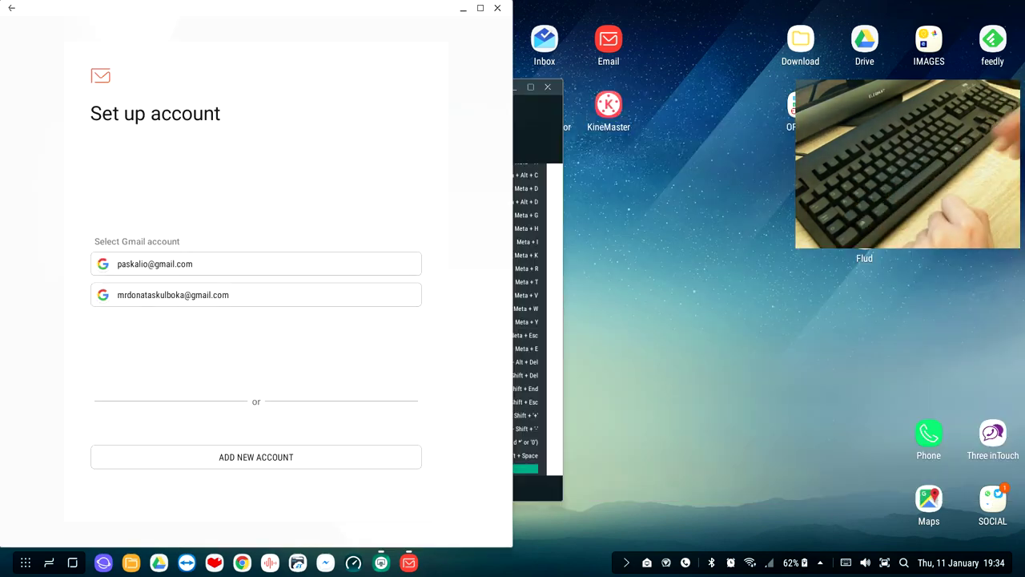
key(super+Right)
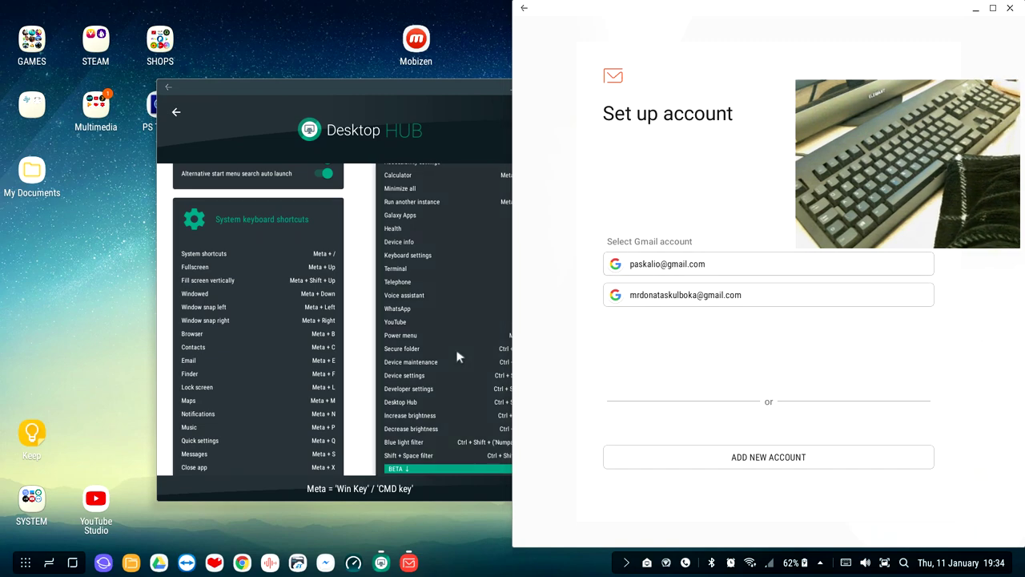
Minimize the Desktop Hub and Email windows to clear the desktop
click(473, 86)
click(554, 83)
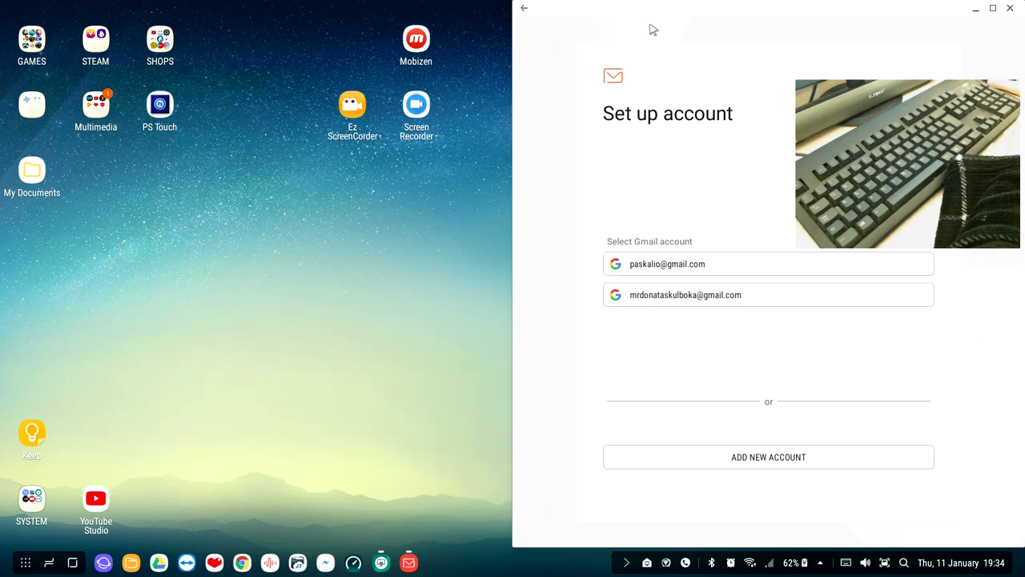
click(976, 12)
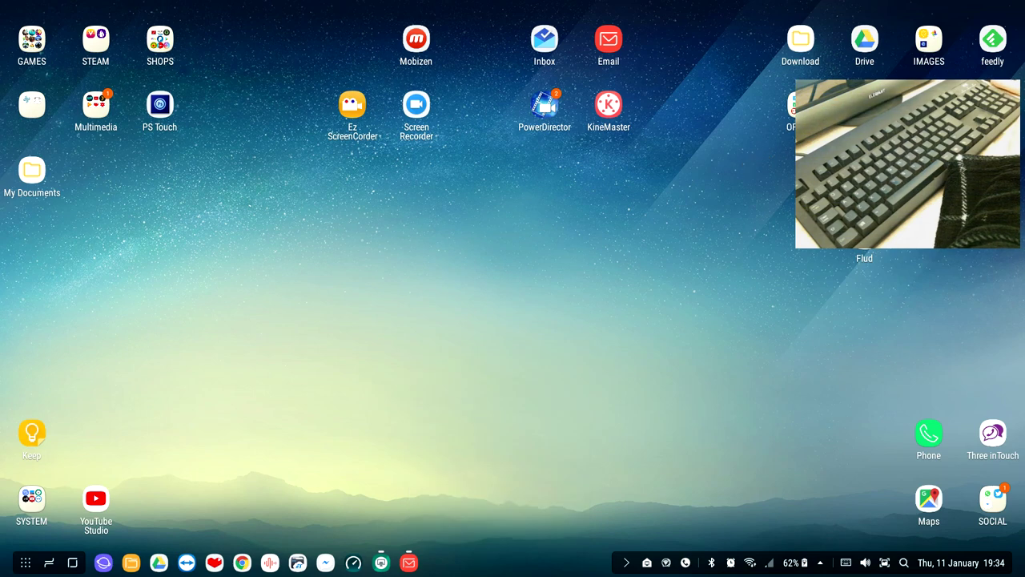
Open the Hancom spreadsheet app from its desktop folder, and move its window toward the left
click(800, 104)
click(680, 153)
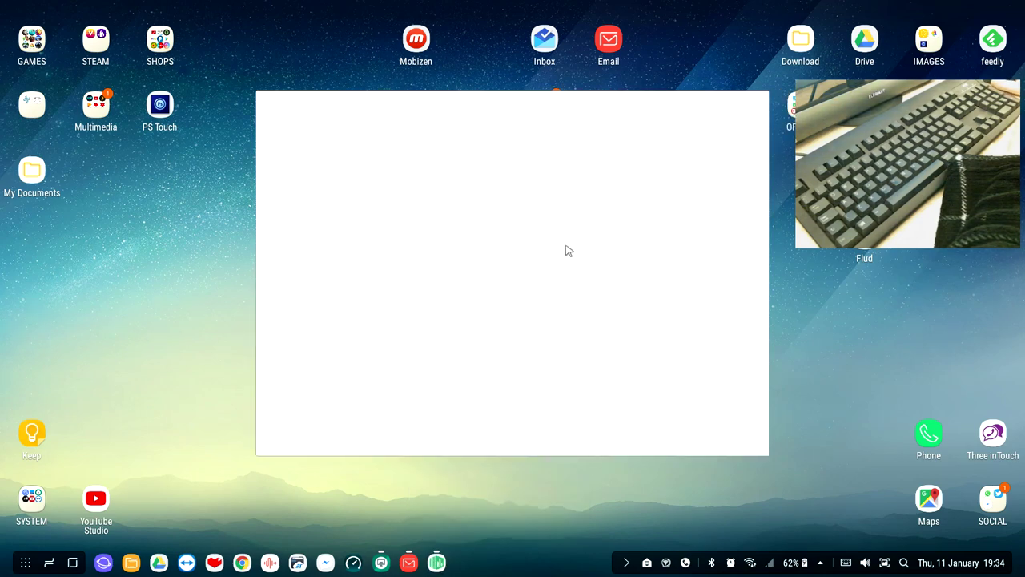
drag(560, 108, 468, 110)
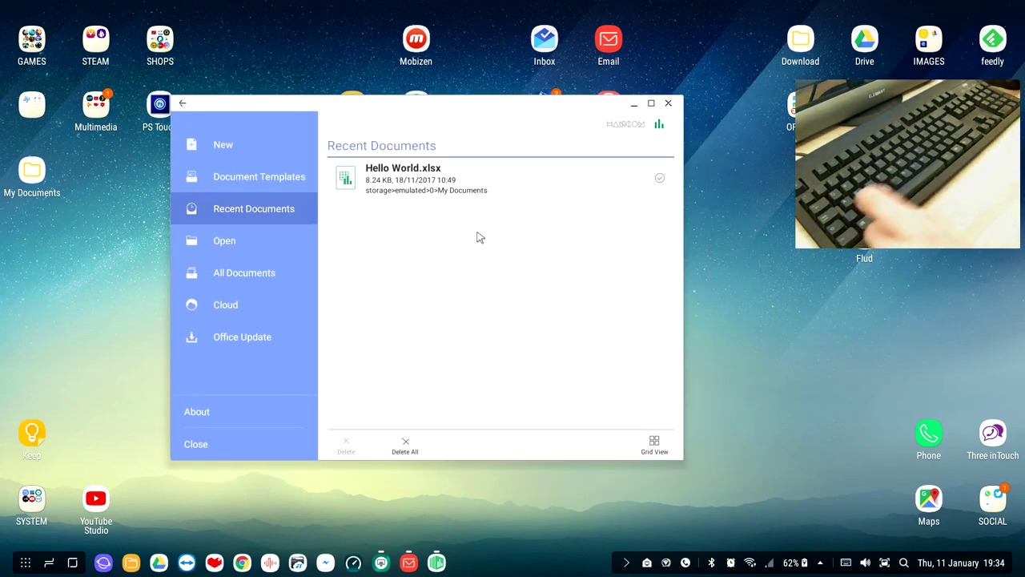
Restore Email and arrange it side by side with Hancom, snapping Email to the right half and Hancom to the left half
click(409, 564)
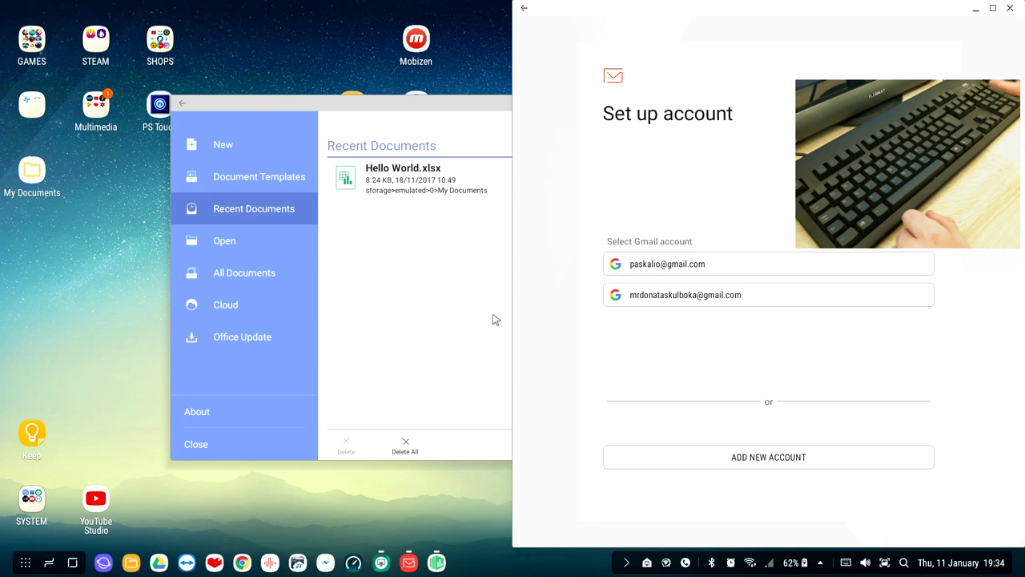
drag(842, 14, 657, 42)
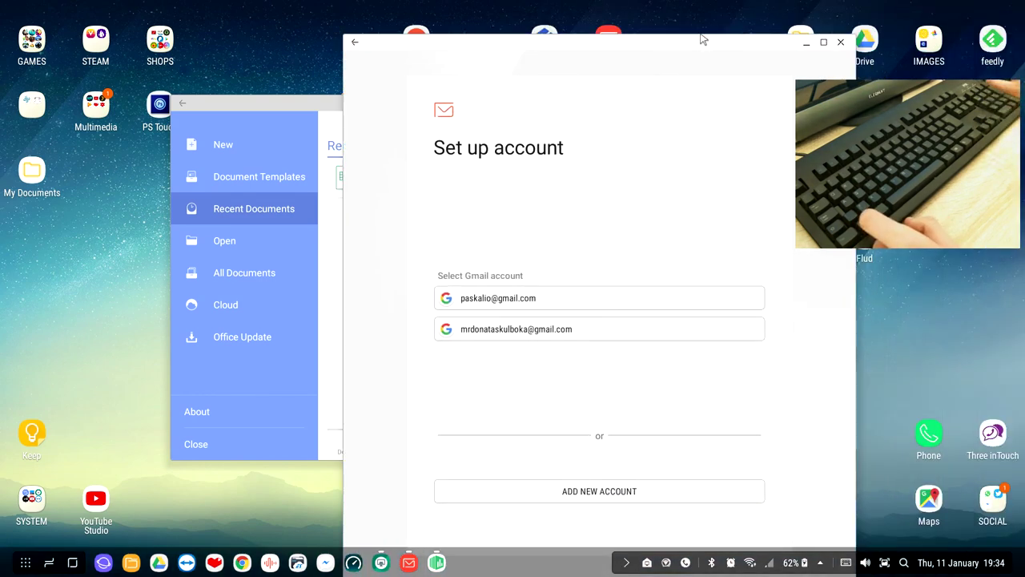
drag(700, 32, 684, 129)
key(super+Right)
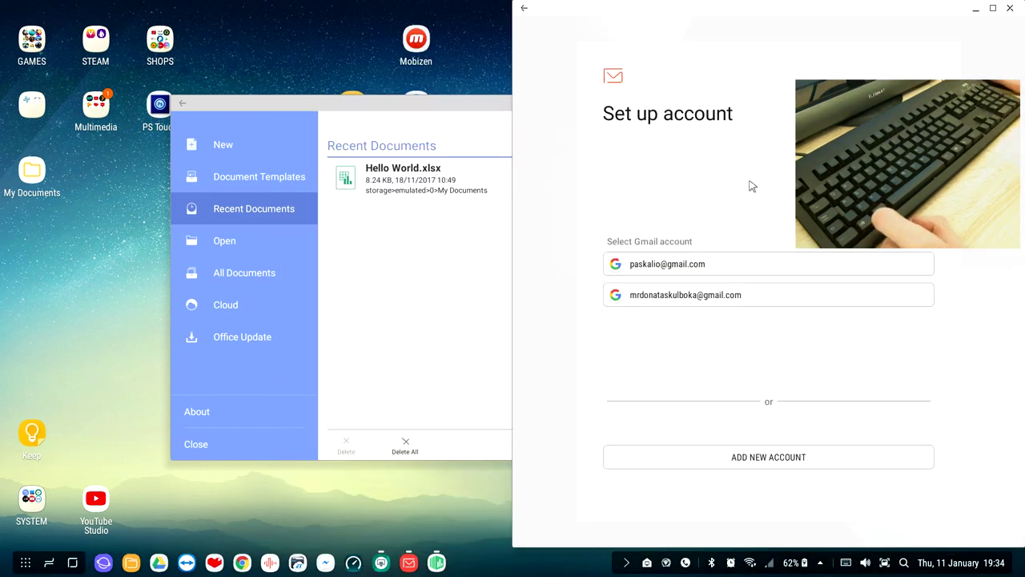
click(476, 128)
key(super+Left)
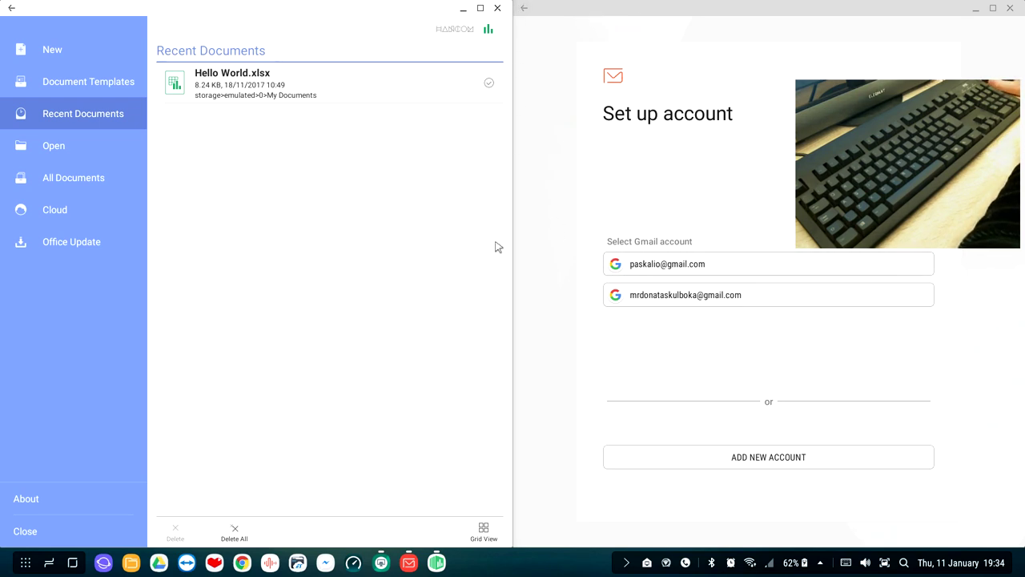
Close the Hancom and Email windows, and restore the Desktop Hub window
click(497, 8)
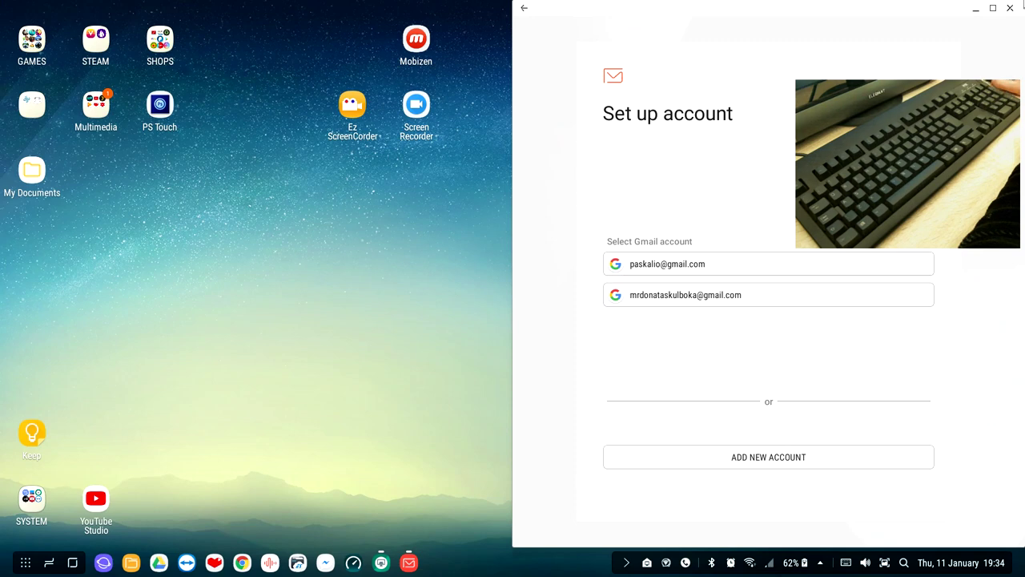
click(1011, 8)
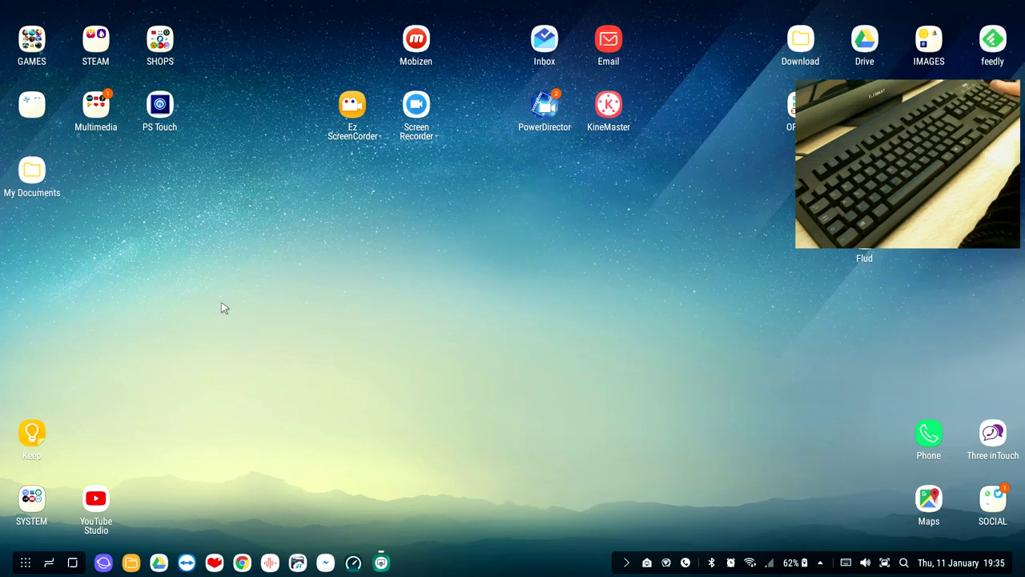
click(382, 561)
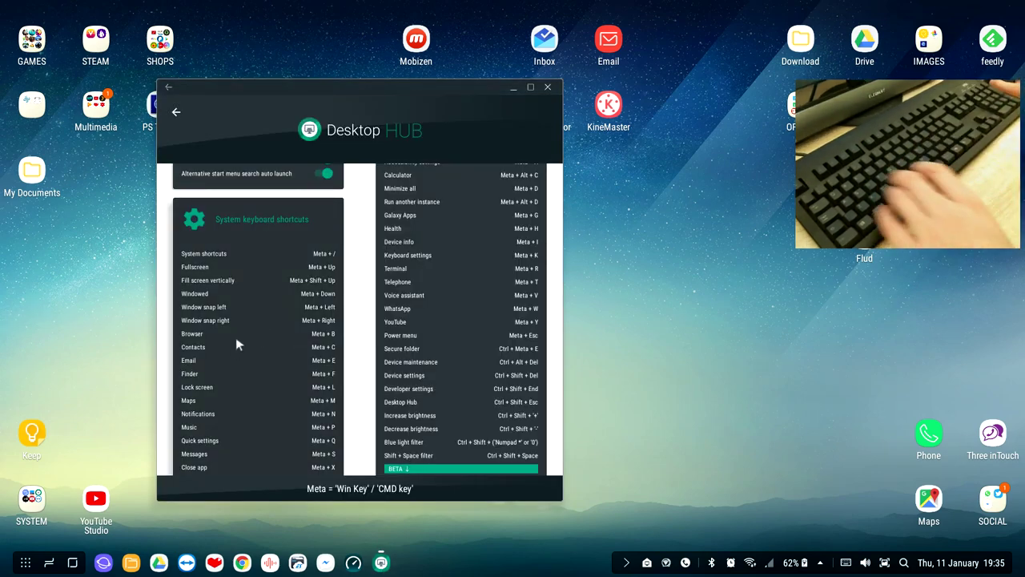
Test the system shortcut that opens the browser, and close the browser window
key(super+c)
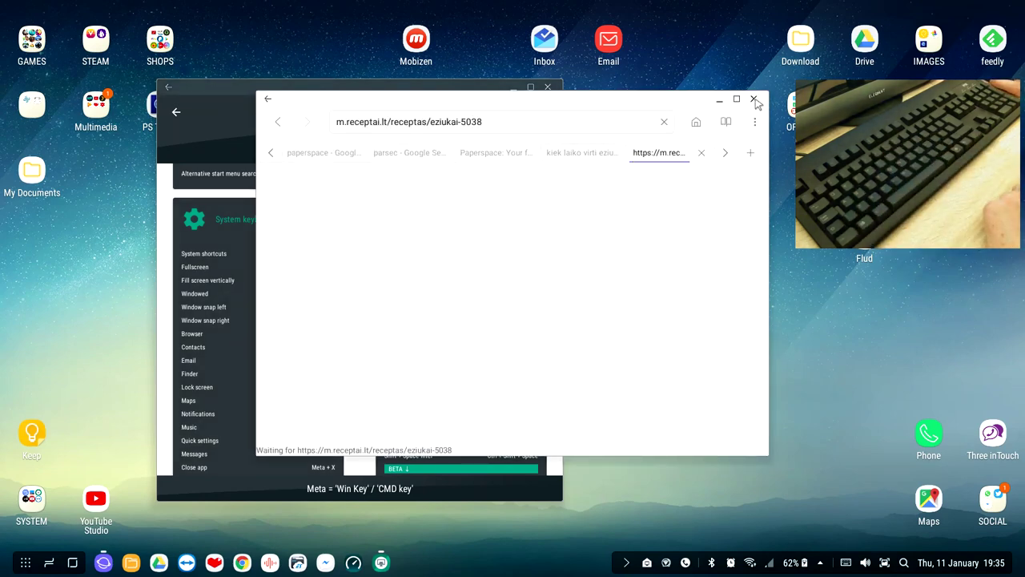
click(754, 99)
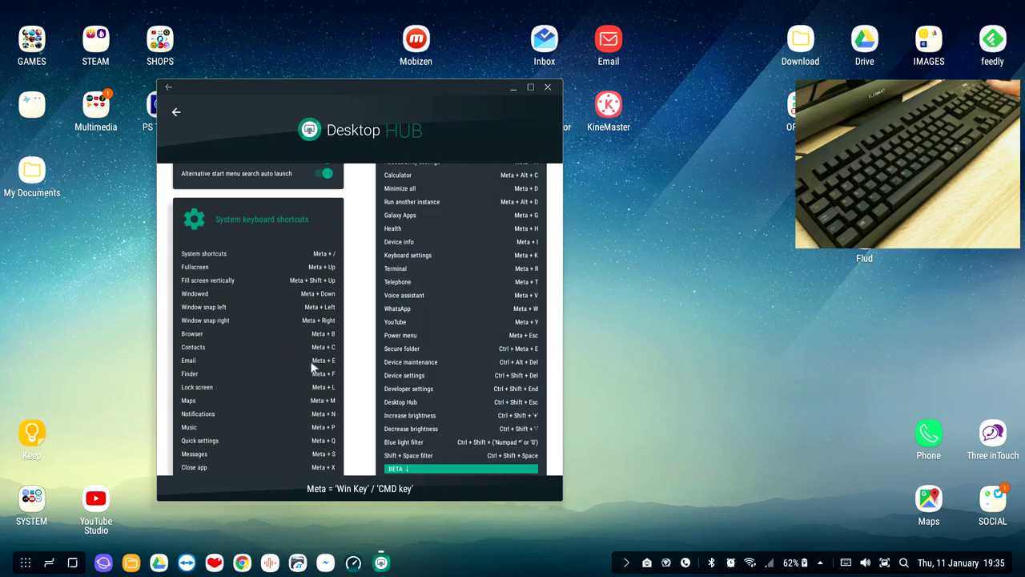
Review the Hub enhanced options and the full shortcut lists, and open the Finder panel with its system shortcut
scroll(328, 365, up, 3)
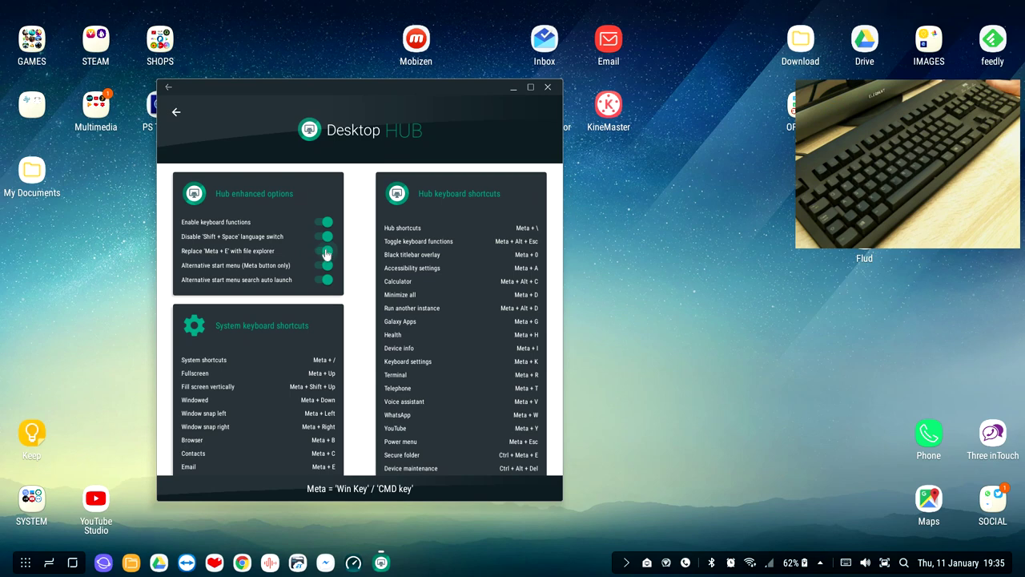
scroll(321, 255, down, 2)
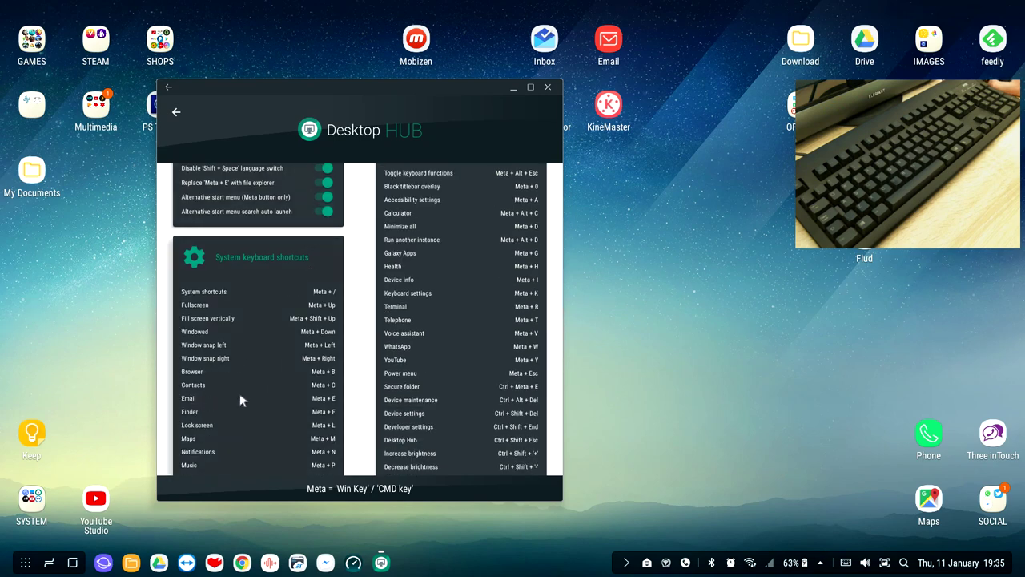
scroll(329, 336, up, 2)
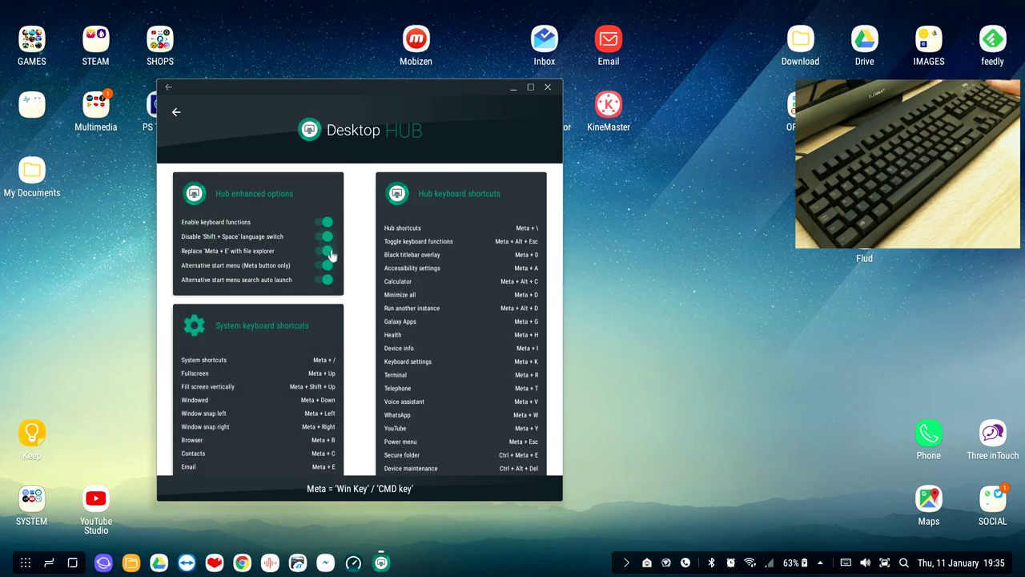
scroll(304, 272, down, 5)
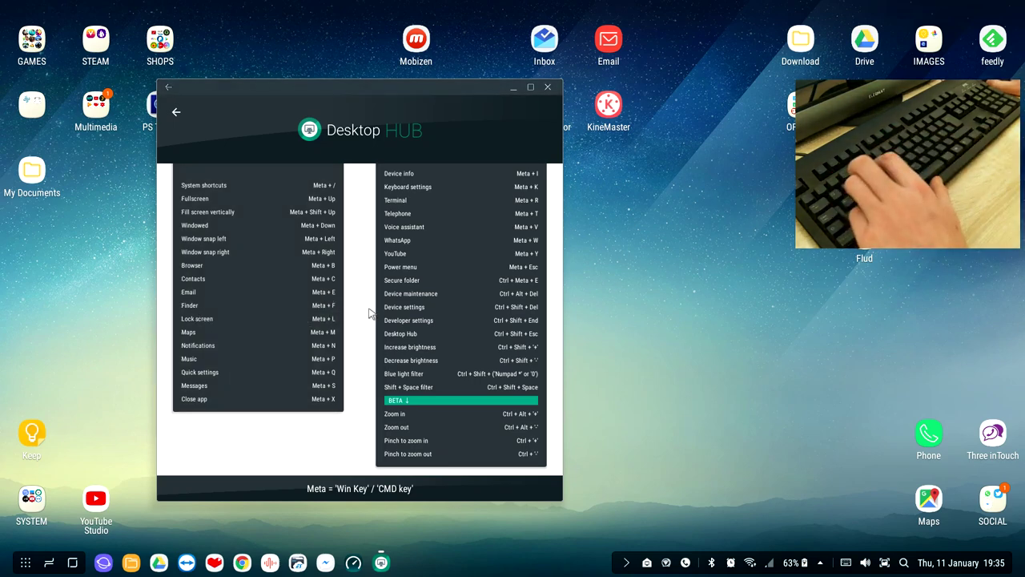
key(super+n)
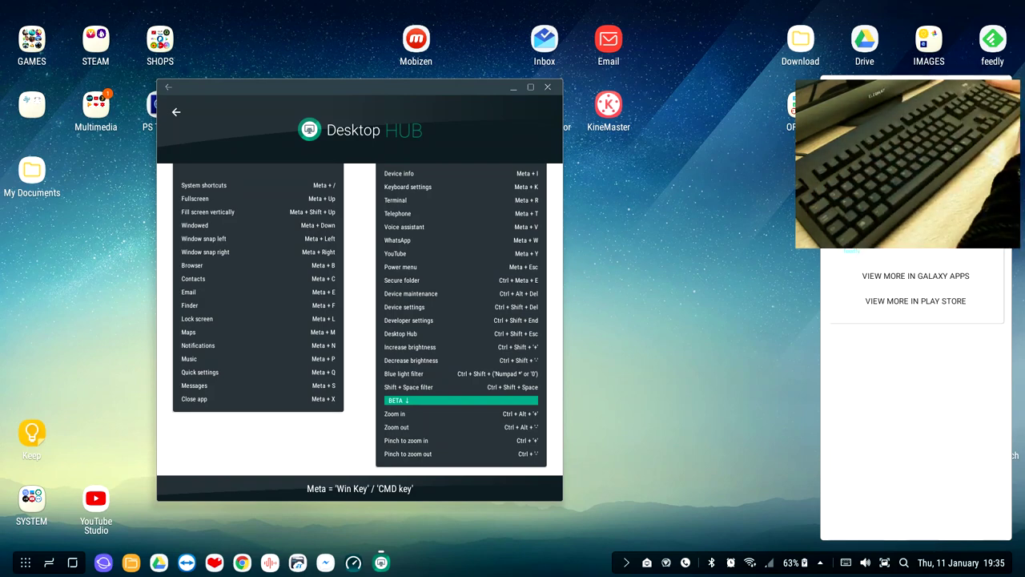
Close the Finder panel, and open and close the notifications panel with its system shortcut
click(675, 250)
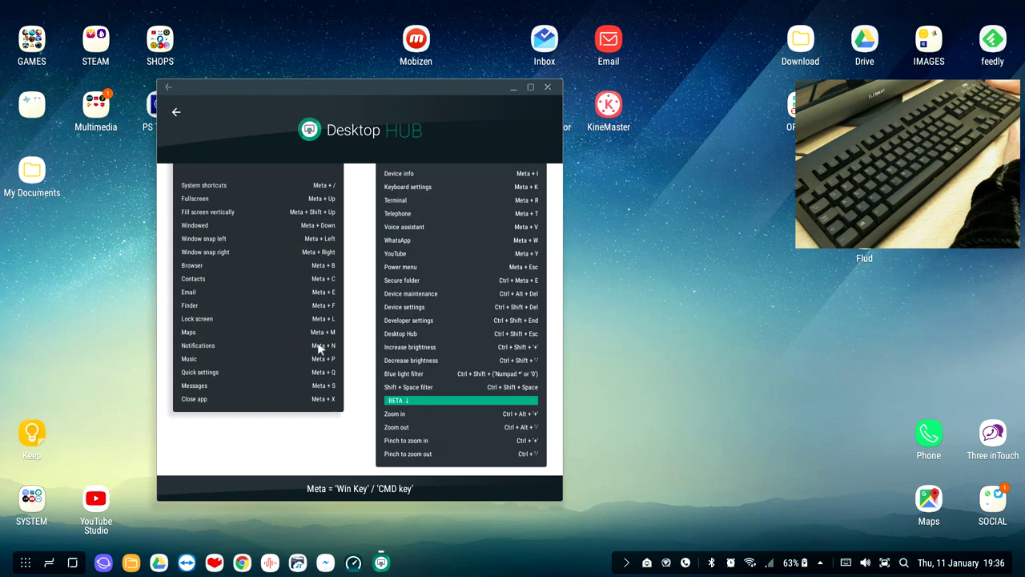
key(super+n)
key(super+n)
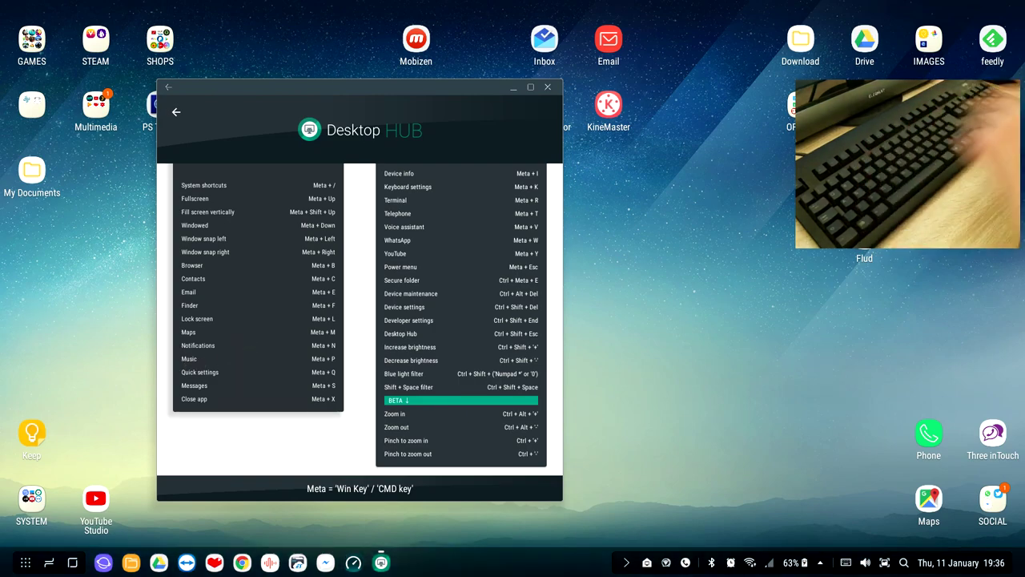
Test the system shortcut for music, and dismiss the music app chooser without picking an app
key(super+p)
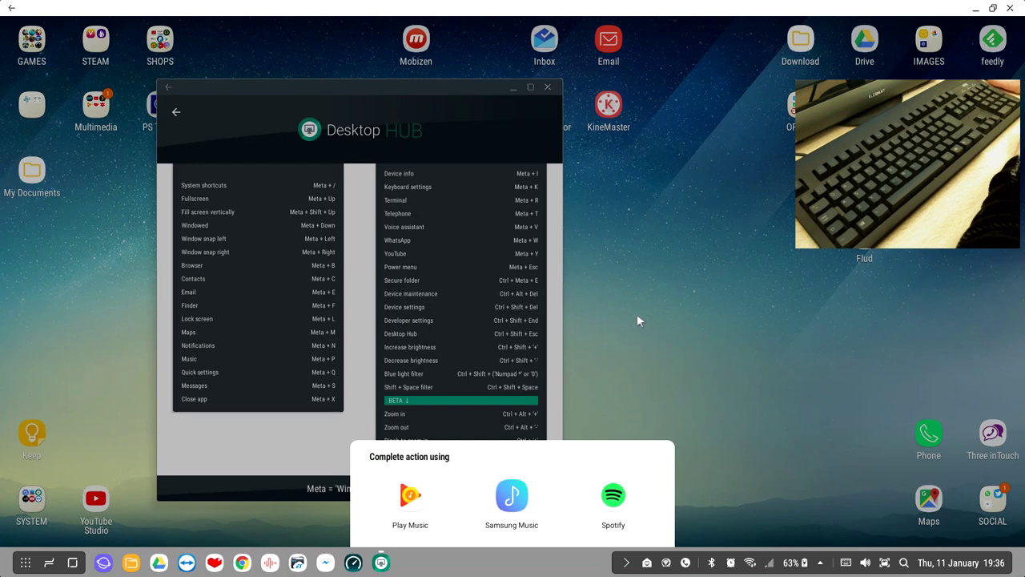
key(super+p)
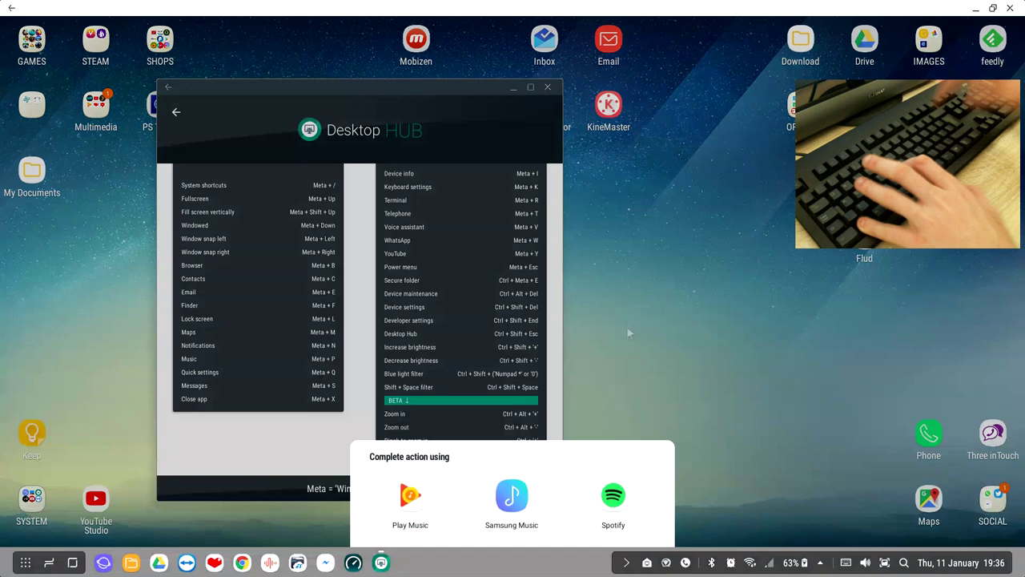
click(573, 358)
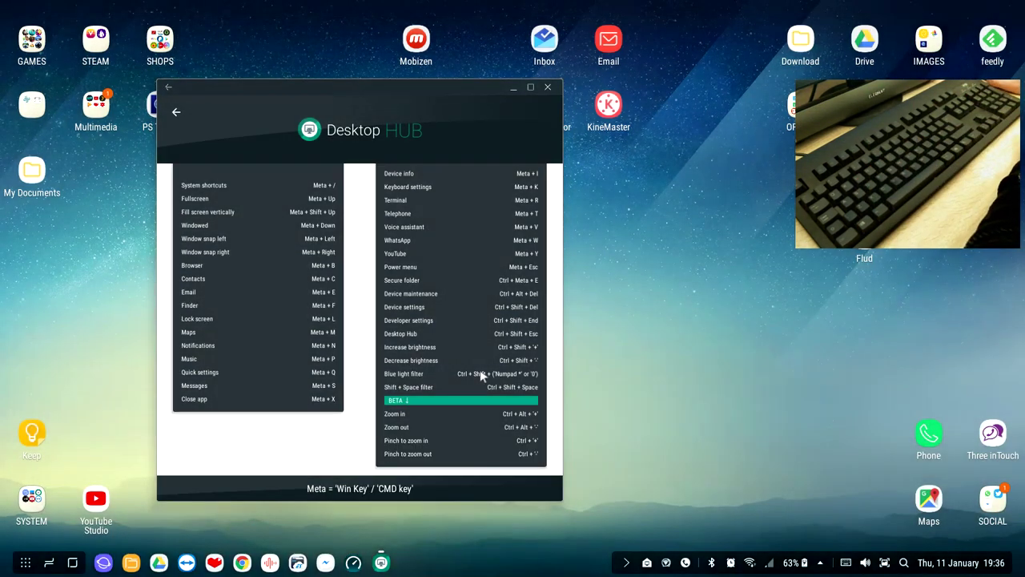
Open and close the quick settings panel using both its system shortcut and the taskbar's arrow
key(super+q)
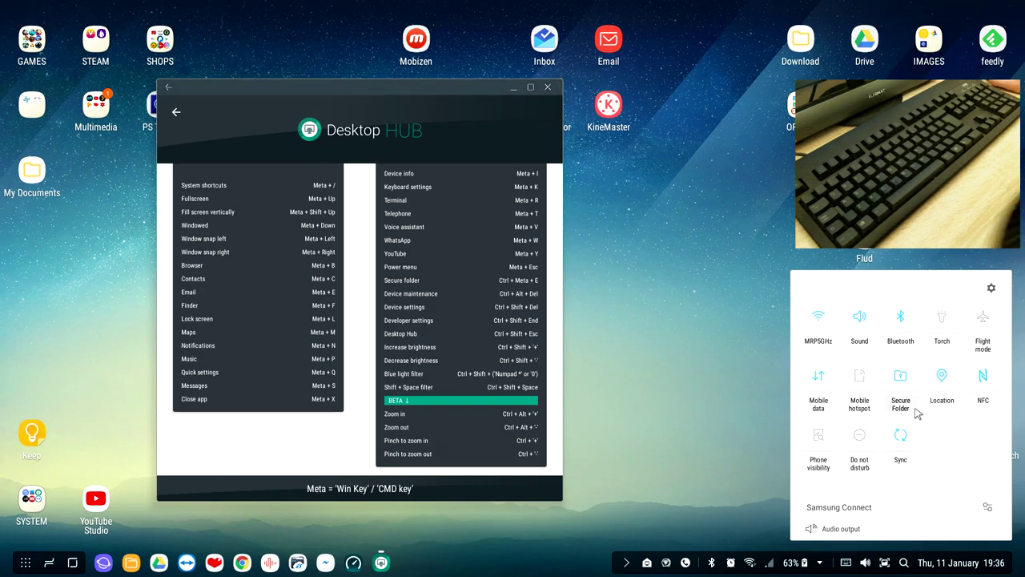
click(732, 374)
click(819, 563)
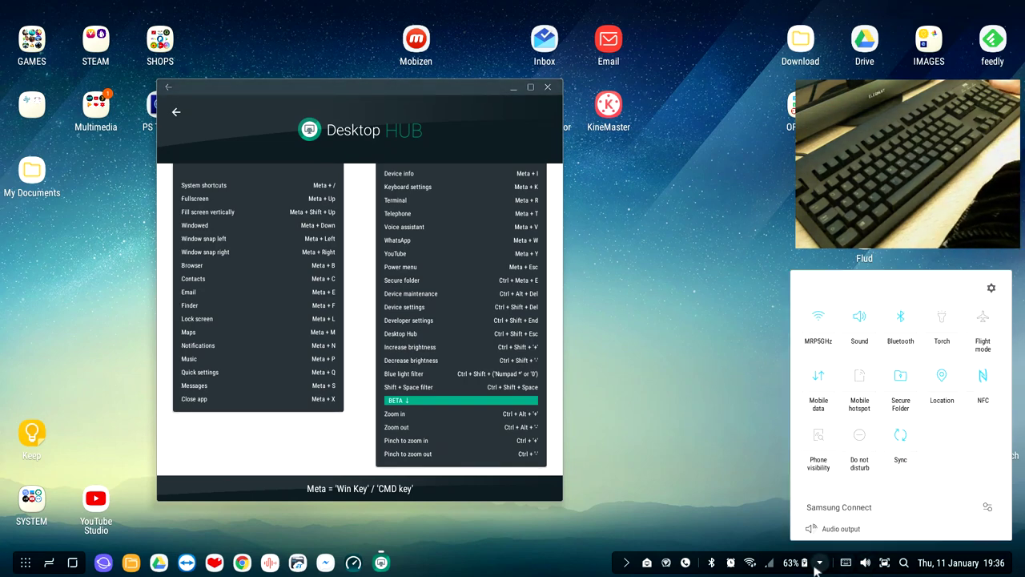
click(822, 564)
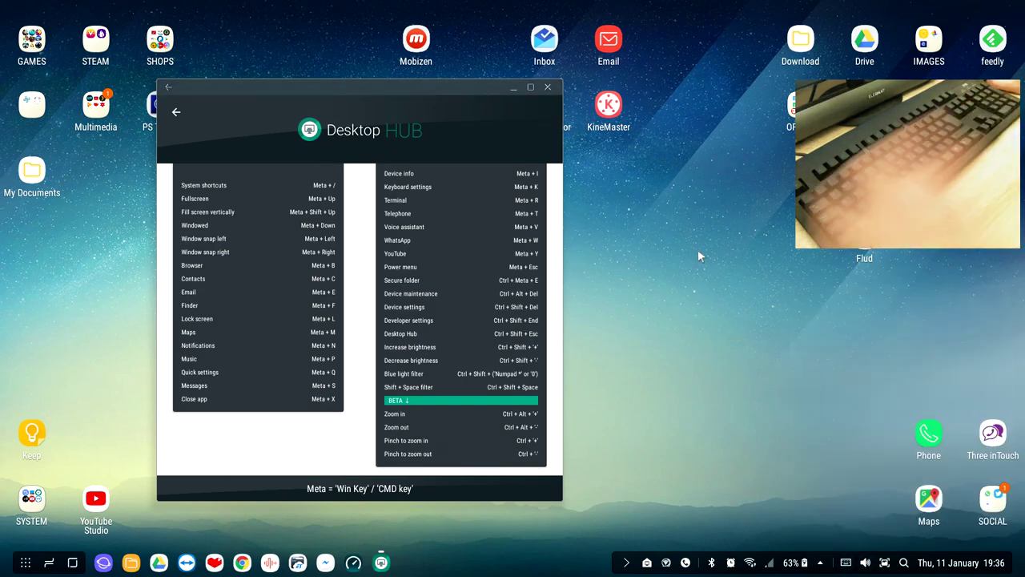
key(super+q)
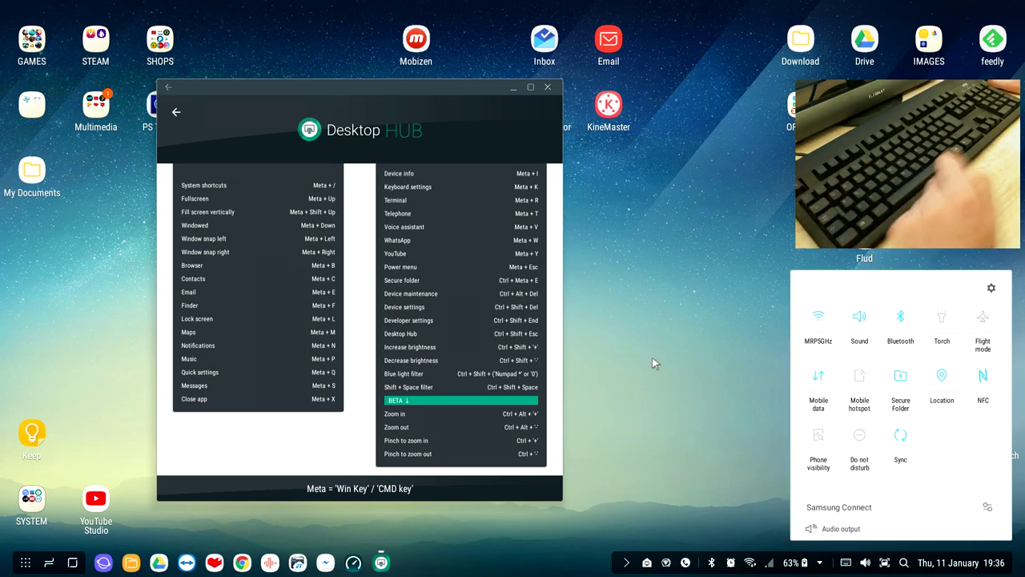
key(super+q)
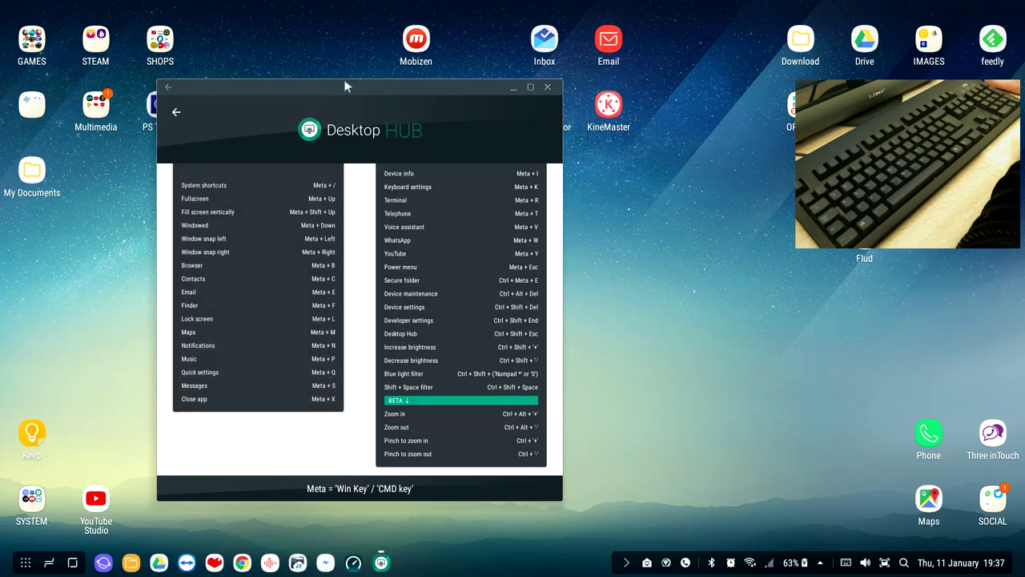
Move the Desktop Hub window aside, and test the close app shortcut on the Email window twice
drag(350, 85, 234, 30)
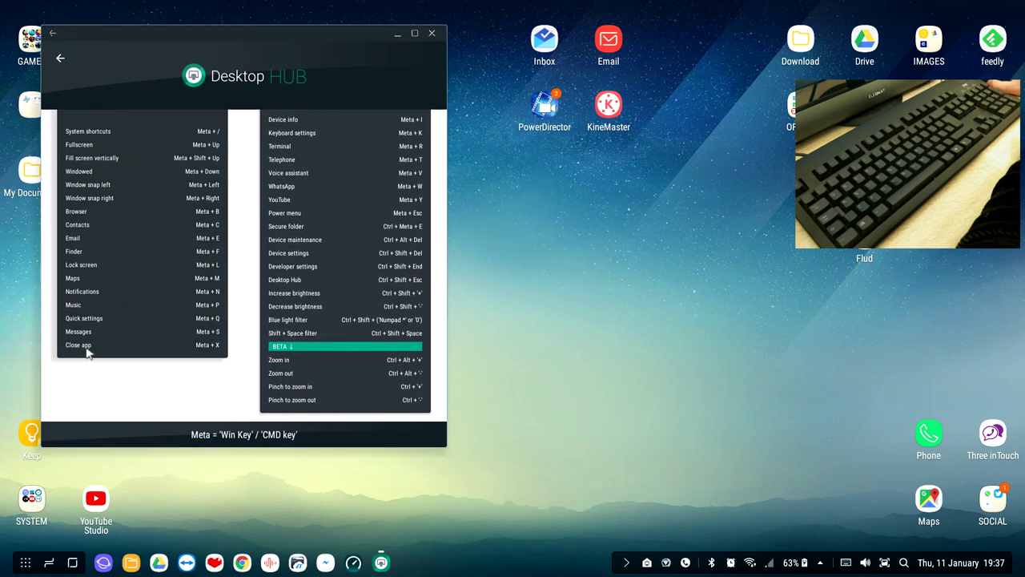
double_click(602, 39)
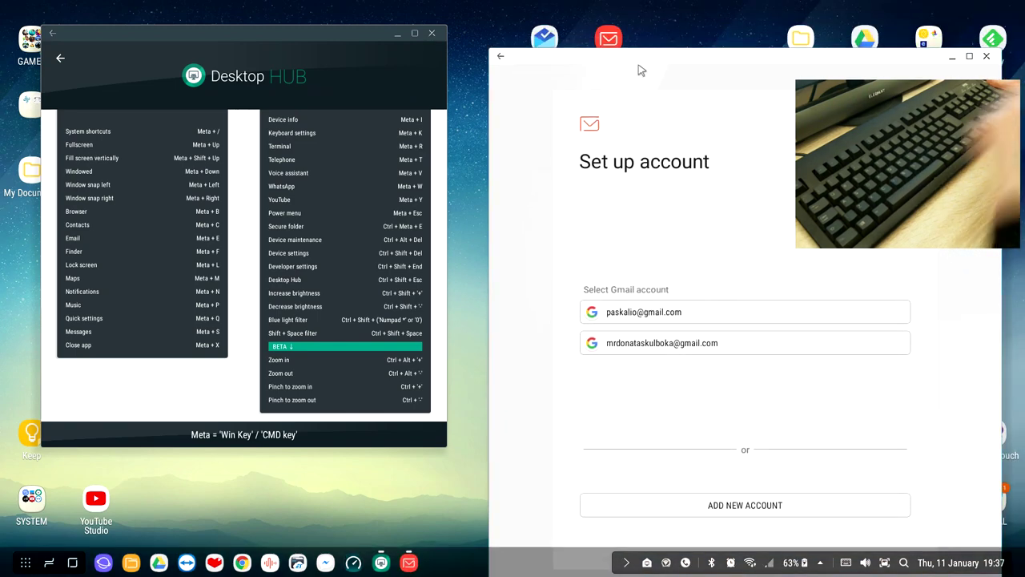
key(super+x)
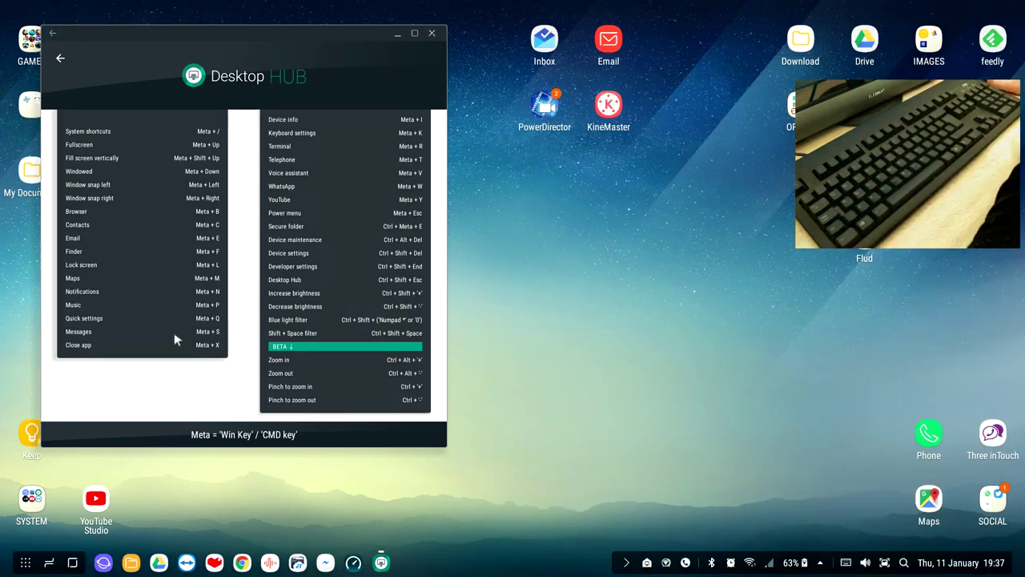
double_click(611, 48)
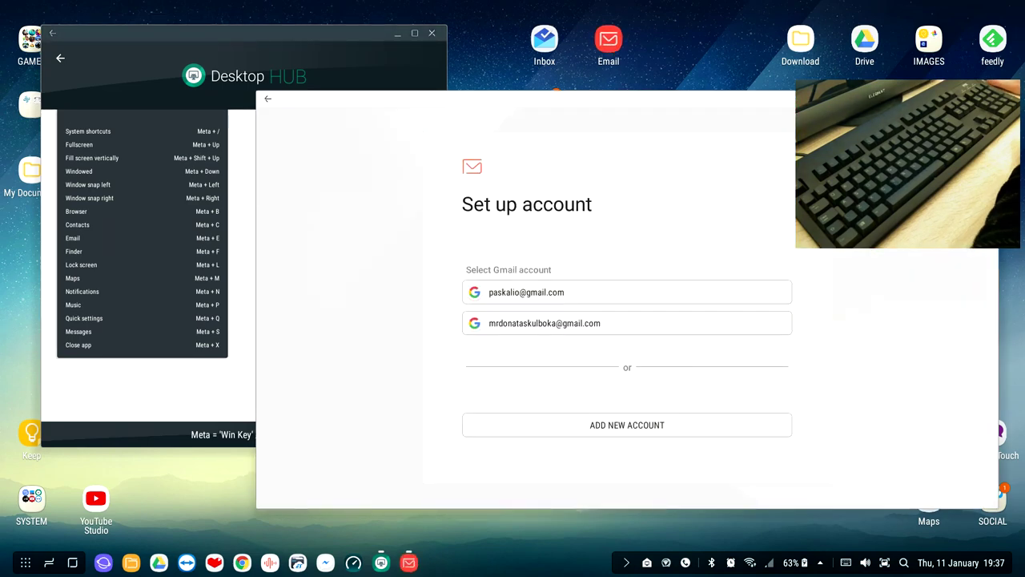
key(super+x)
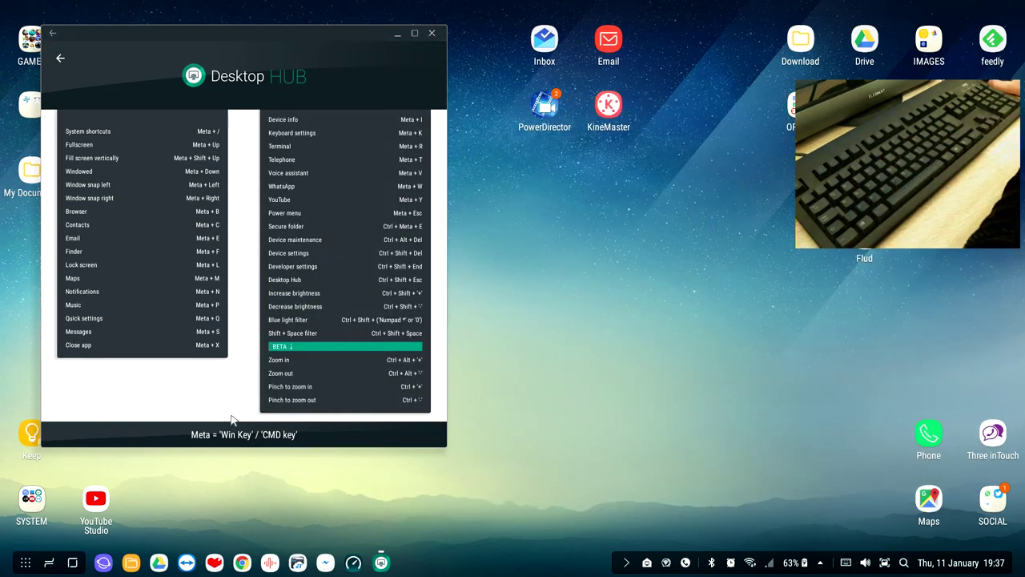
Return to the Hub keyboard shortcuts list, close the Desktop Hub window, and reopen it with the Hub shortcuts combination
scroll(282, 220, up, 3)
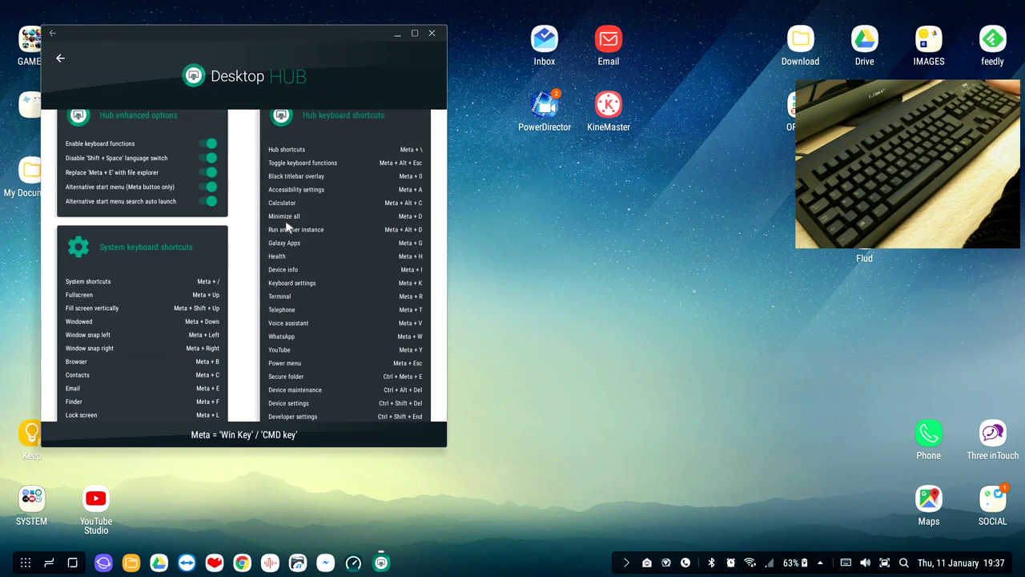
scroll(287, 227, up, 1)
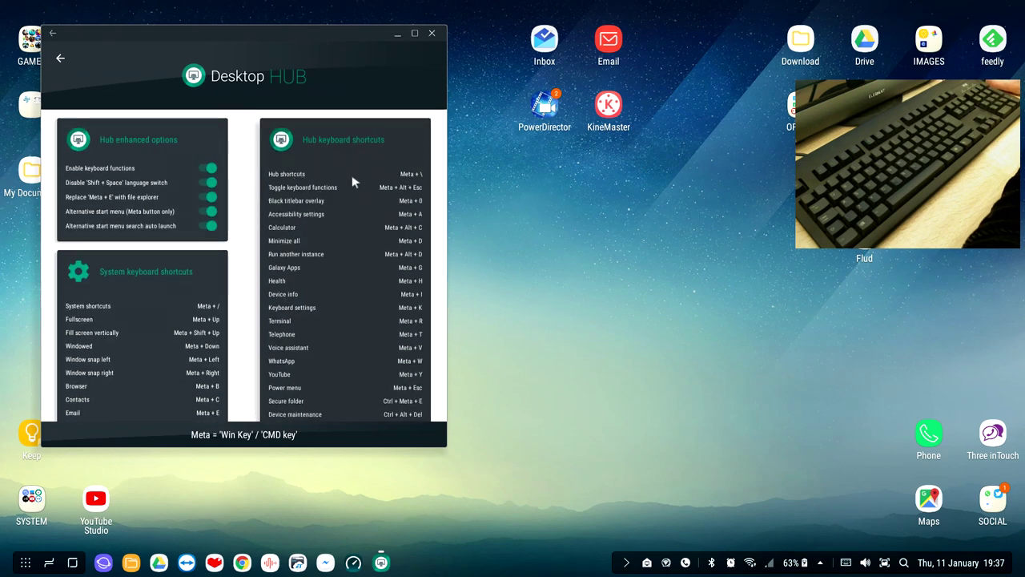
key(super+e)
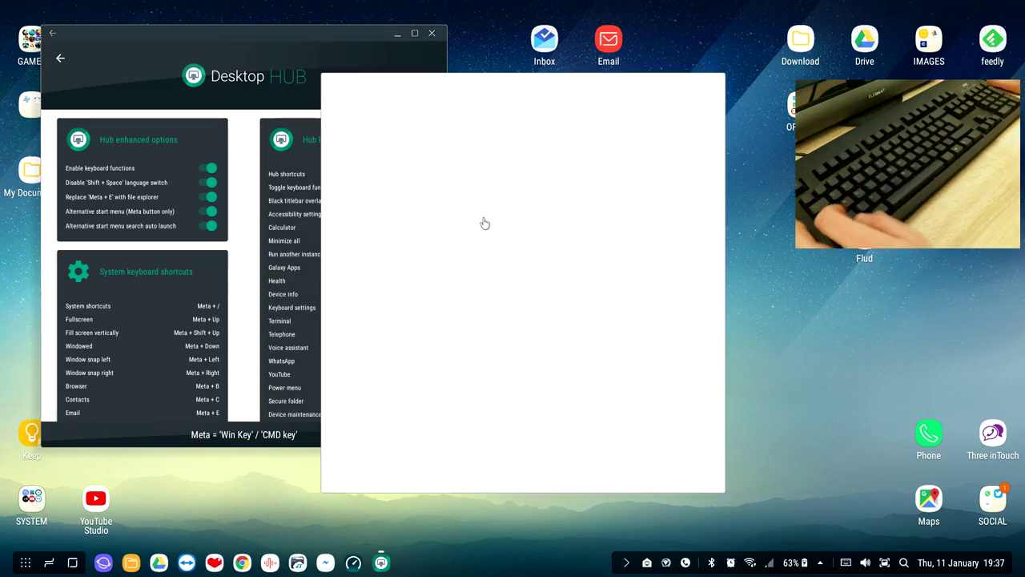
key(alt+F4)
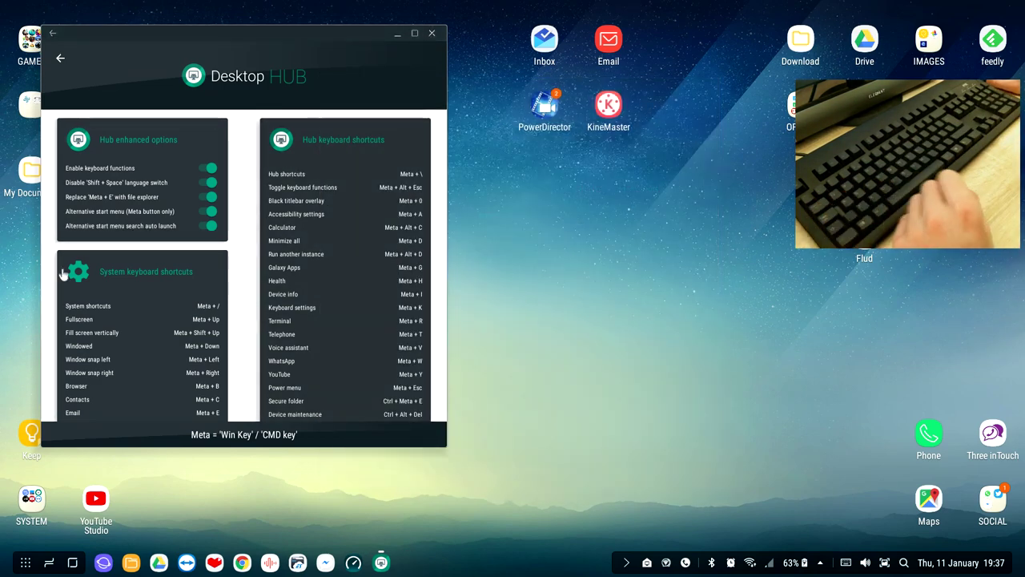
scroll(327, 286, down, 3)
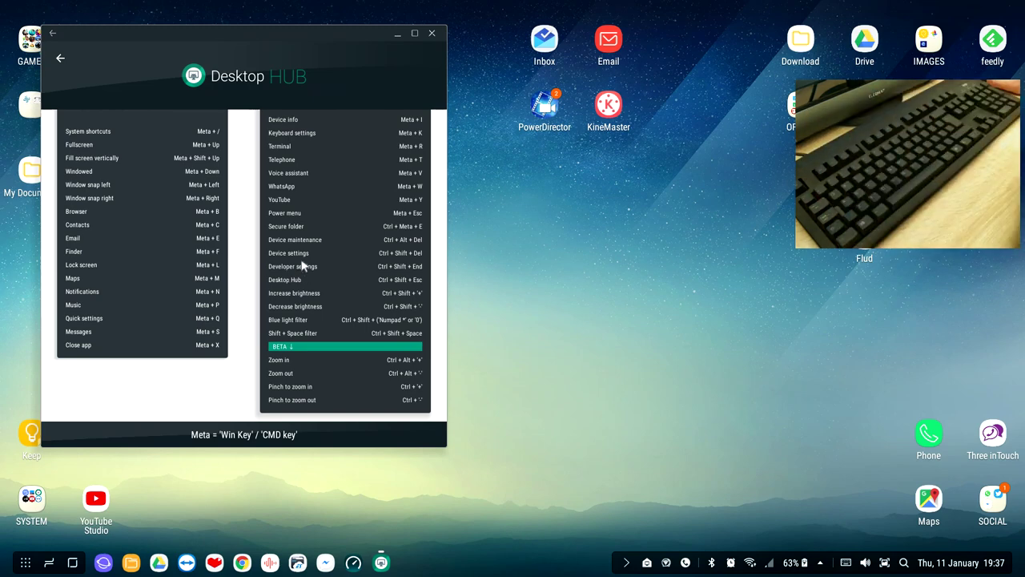
scroll(348, 206, up, 3)
key(alt+F4)
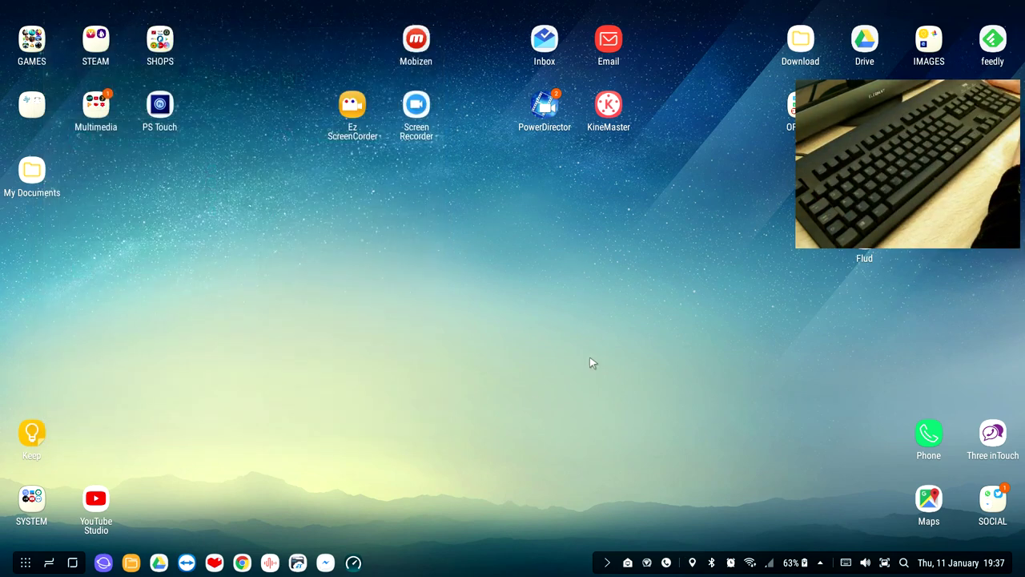
key(super+backslash)
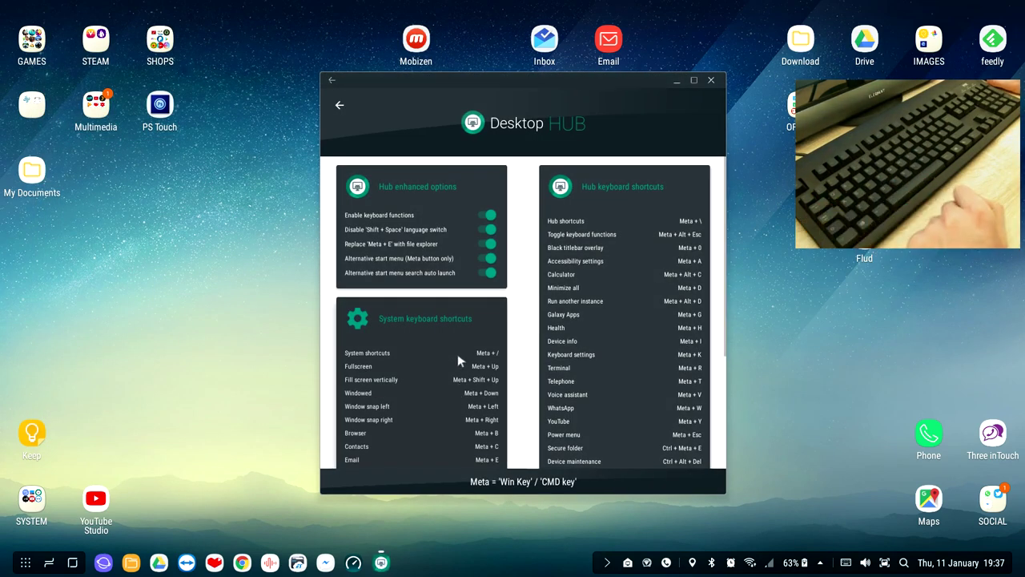
Move the Desktop Hub window to the desktop's upper-left area, and toggle its keyboard functions off and back on with the Hub shortcut
scroll(604, 321, down, 1)
scroll(629, 403, down, 5)
scroll(629, 321, up, 5)
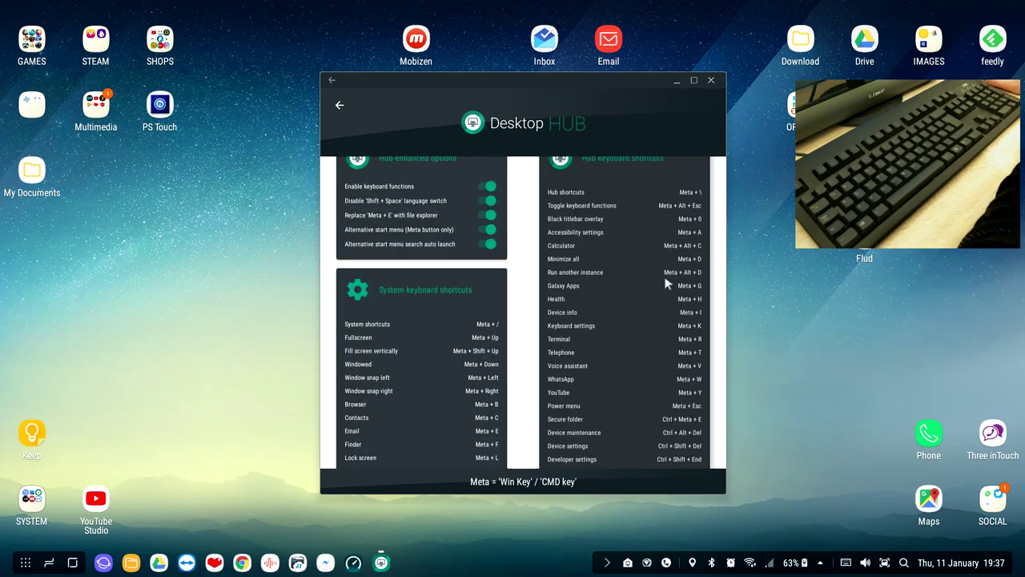
drag(512, 78, 218, 34)
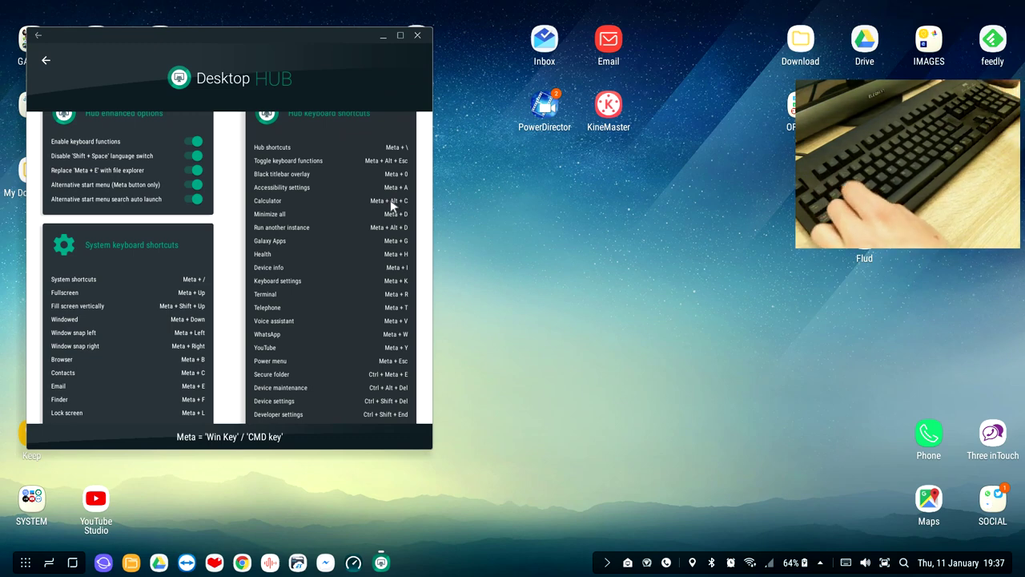
key(super+alt+Escape)
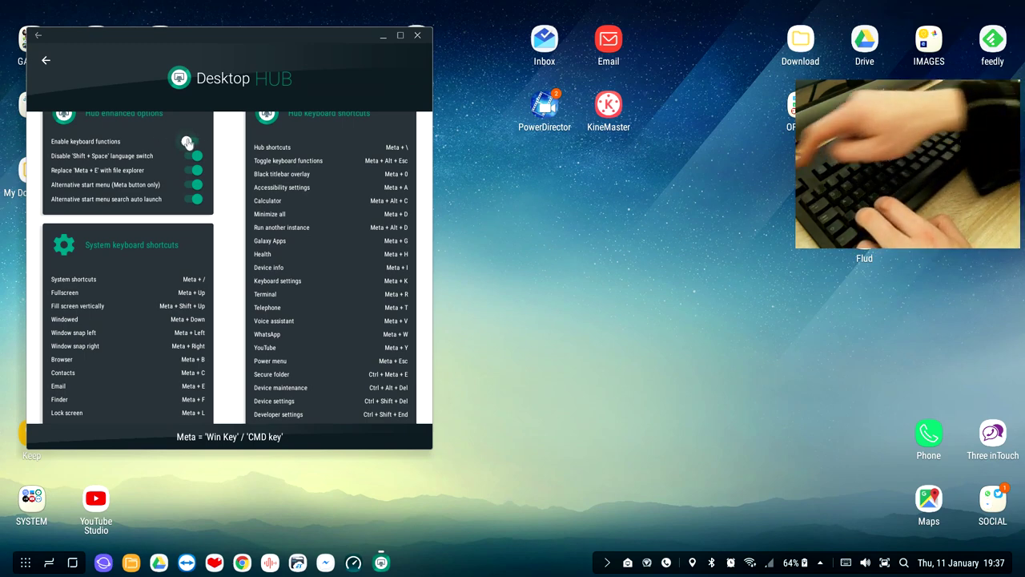
key(super+alt+Escape)
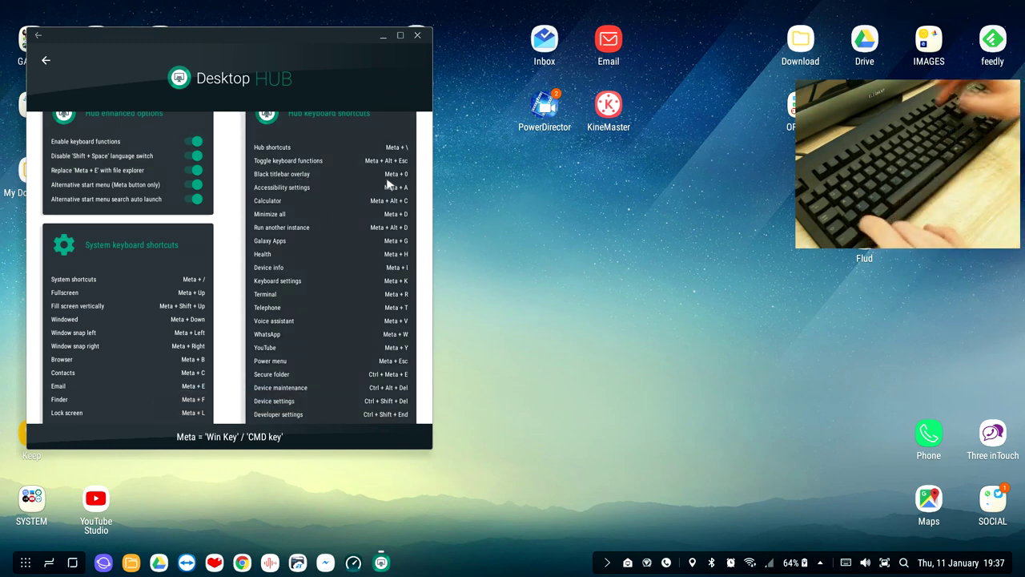
Maximize the Desktop Hub window to toggle the black titlebar overlay on and off, and restore the window
key(super+0)
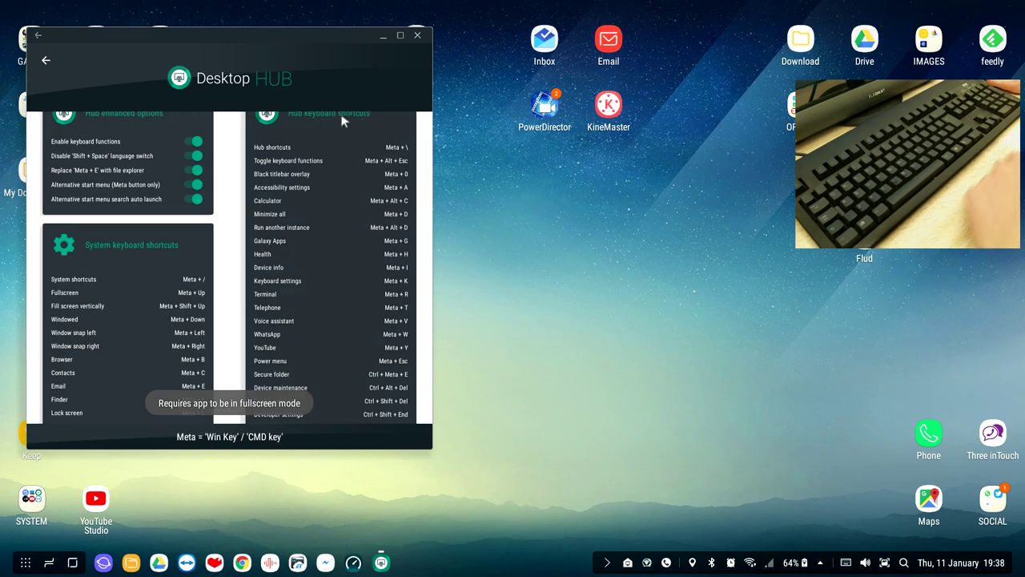
drag(309, 48, 393, 72)
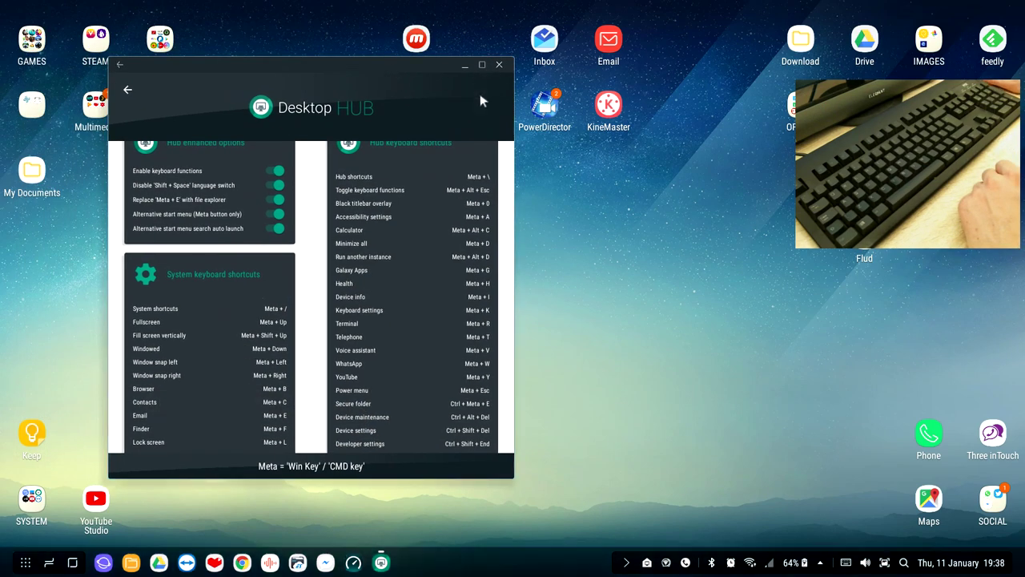
click(482, 65)
key(super+Up)
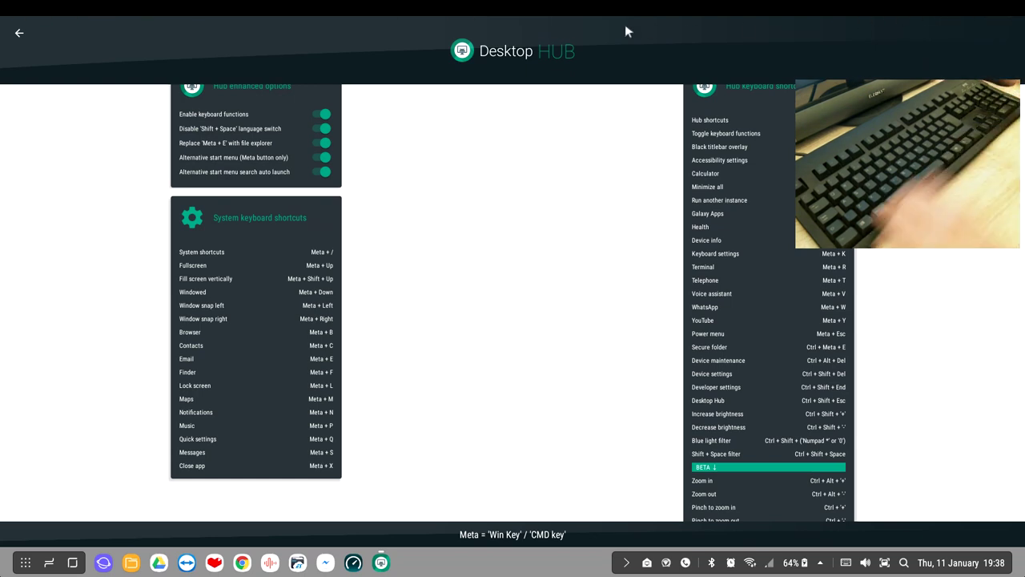
key(super+Up)
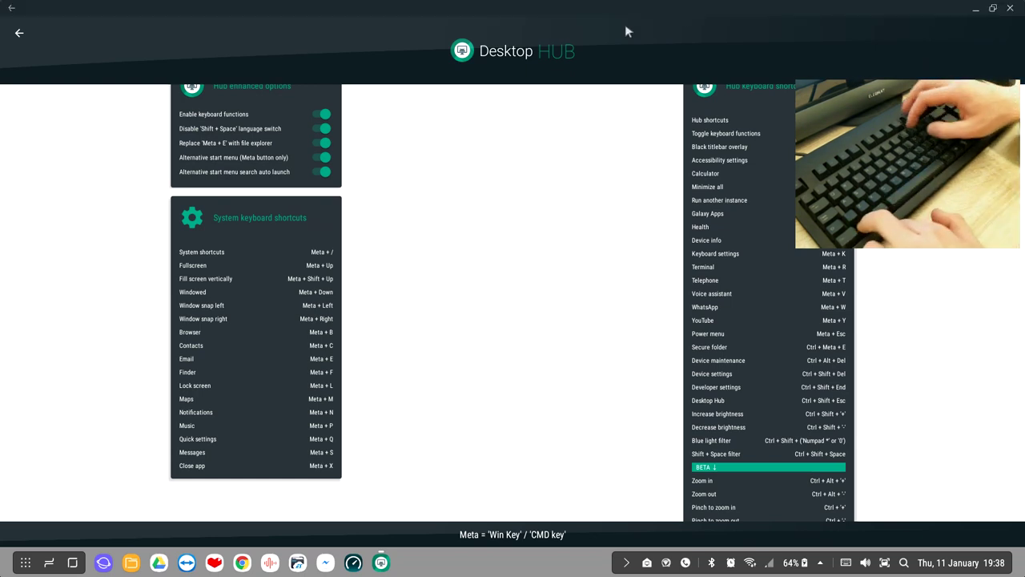
click(994, 9)
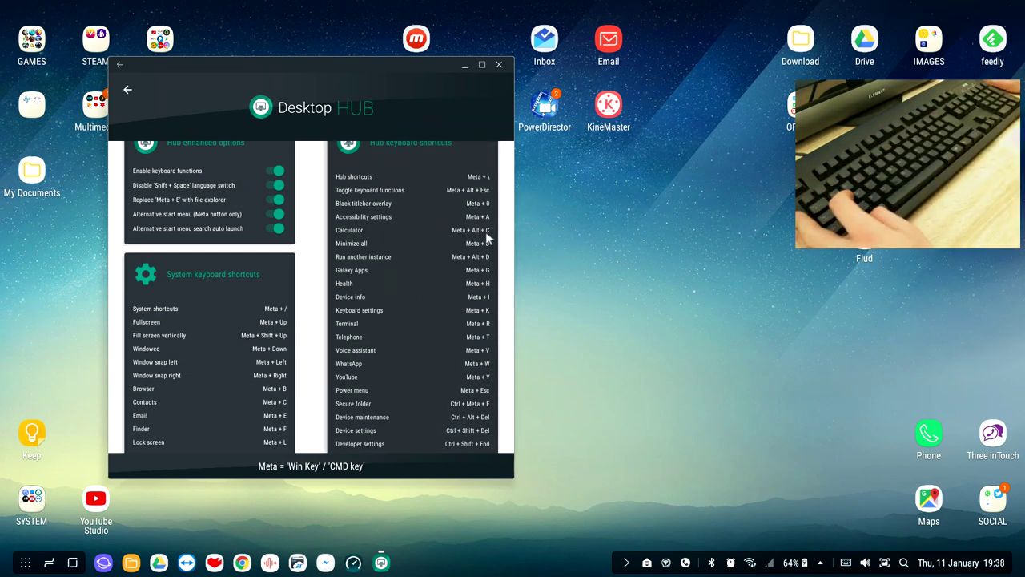
Open the accessibility settings with the Hub shortcut, look through the listed services, and close the window
key(super+a)
scroll(398, 280, down, 3)
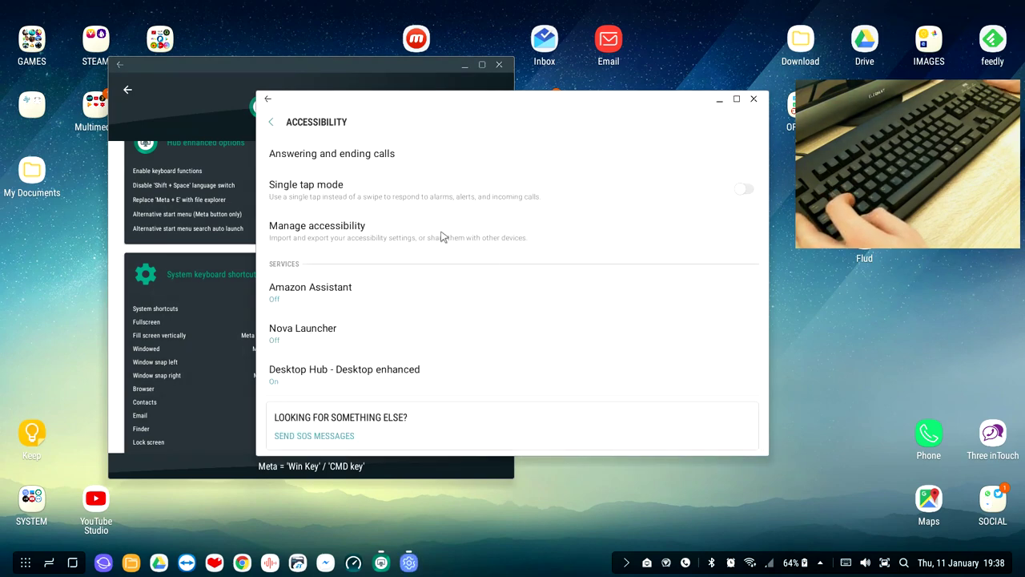
scroll(443, 237, up, 5)
click(754, 99)
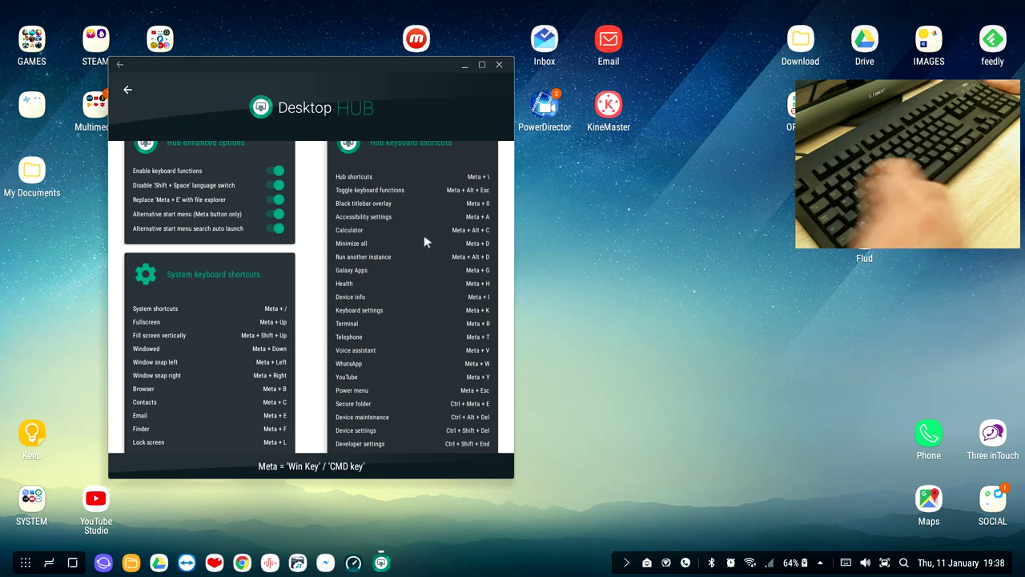
Open the calculator with its Hub shortcut and try entering a number
key(super+alt+c)
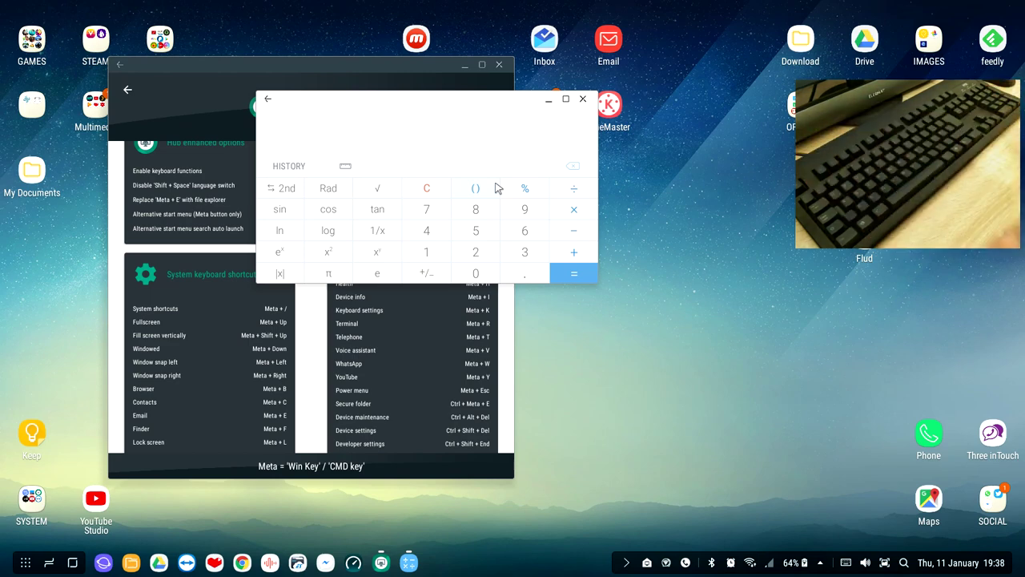
text(132,)
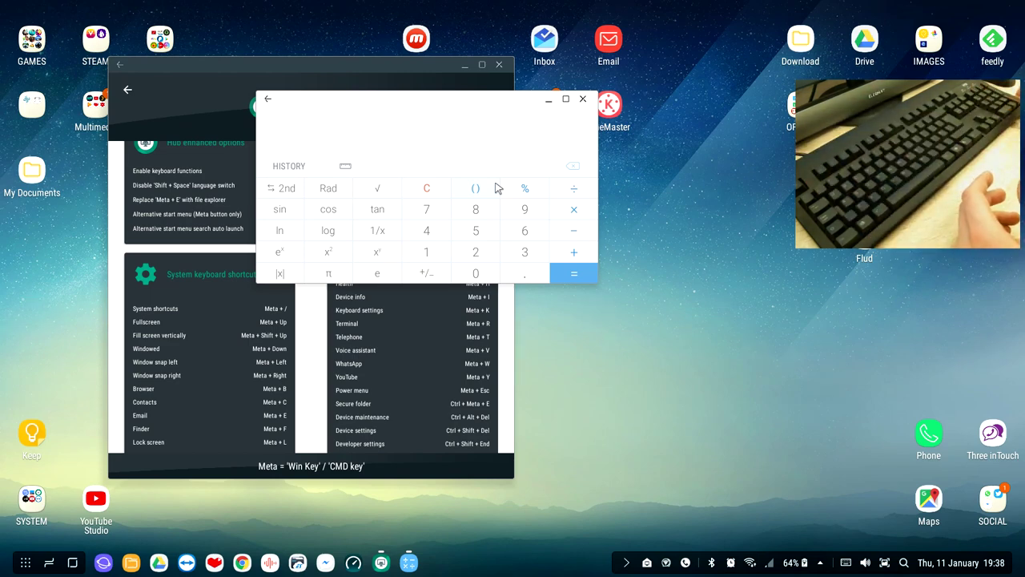
Enter the sum 132,646,464,313+5+5+65+54+ in the calculator, try to evaluate it, and close the calculator
text(646)
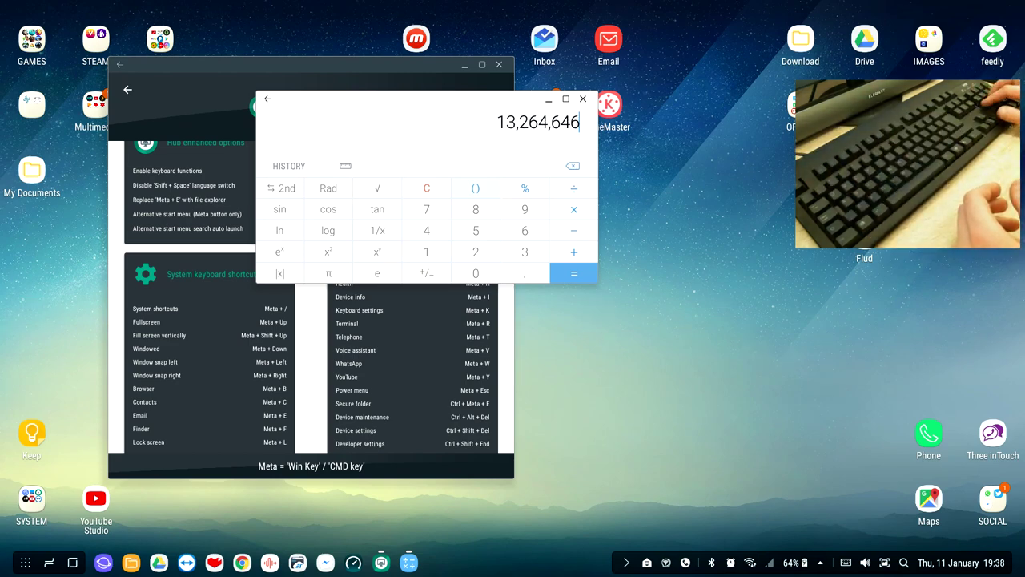
text(,464,313+5+5+65+54+)
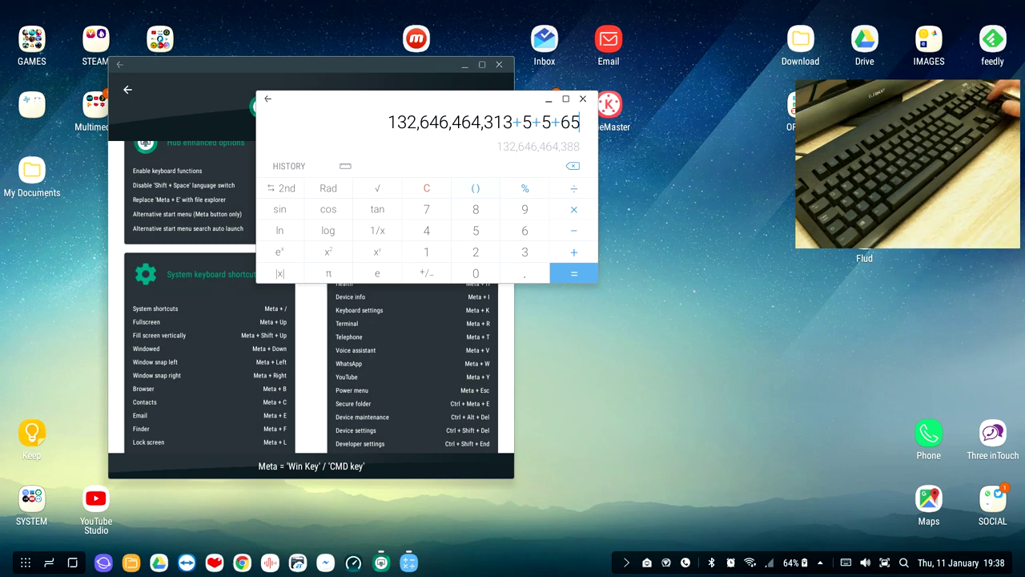
key(Return)
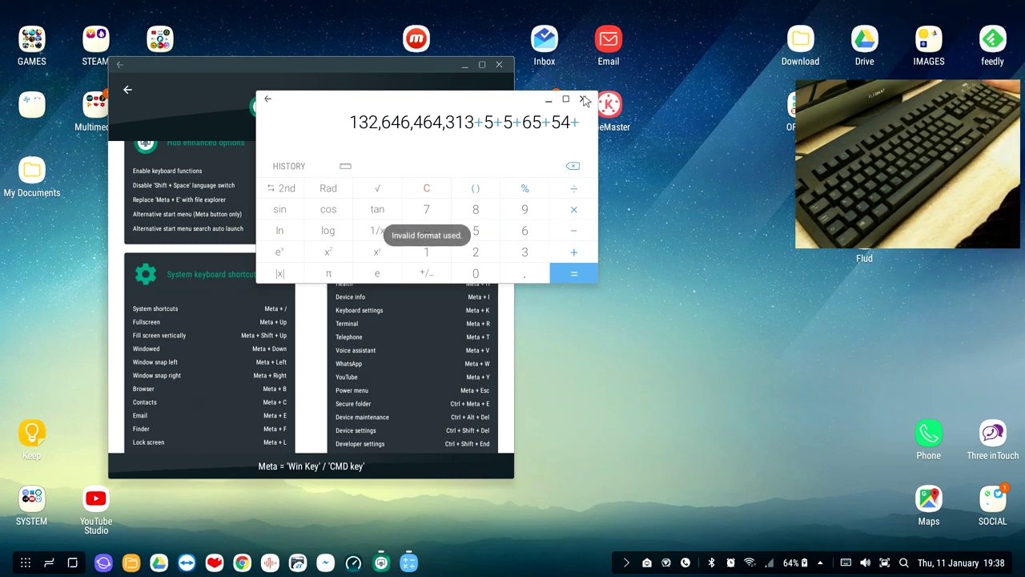
click(583, 98)
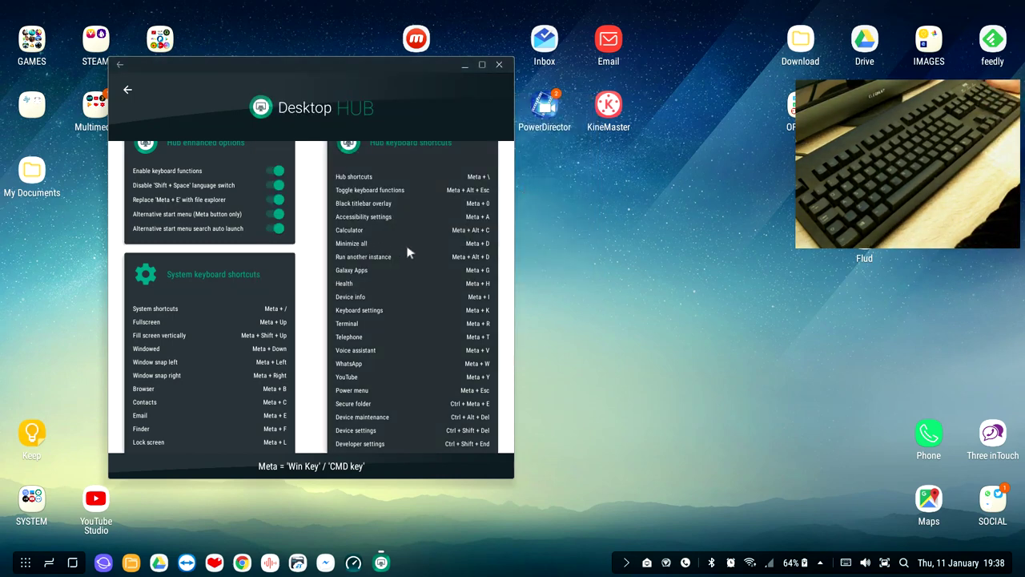
Test the minimize-all Hub shortcut with an Email window open, and bring the Desktop Hub and Email windows back
double_click(609, 48)
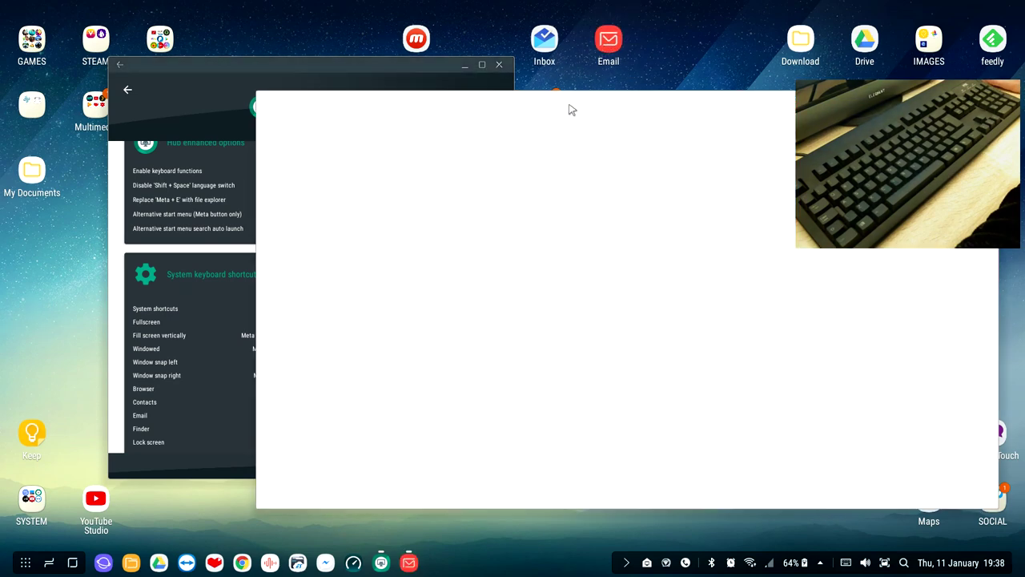
key(super+d)
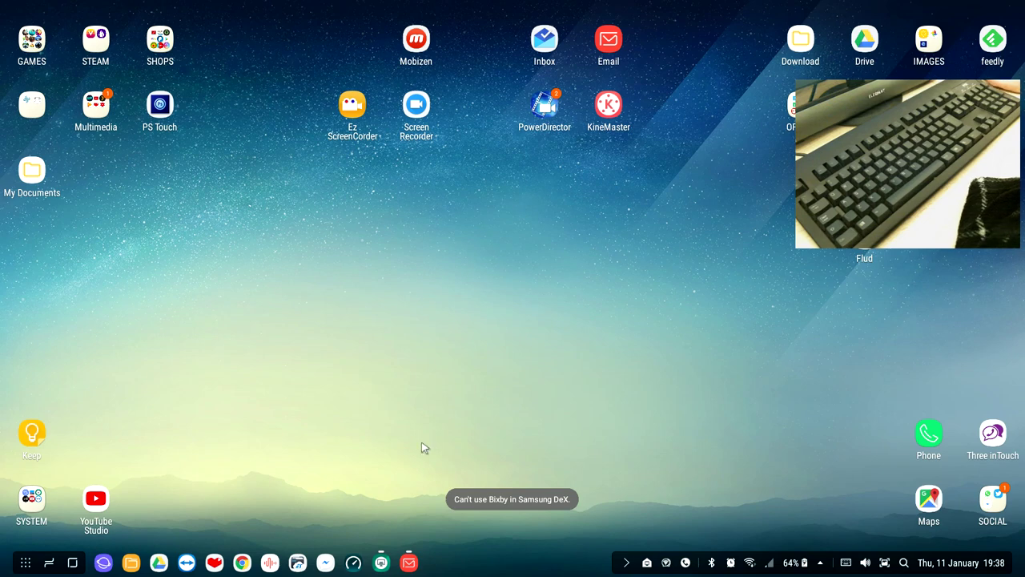
key(super+backslash)
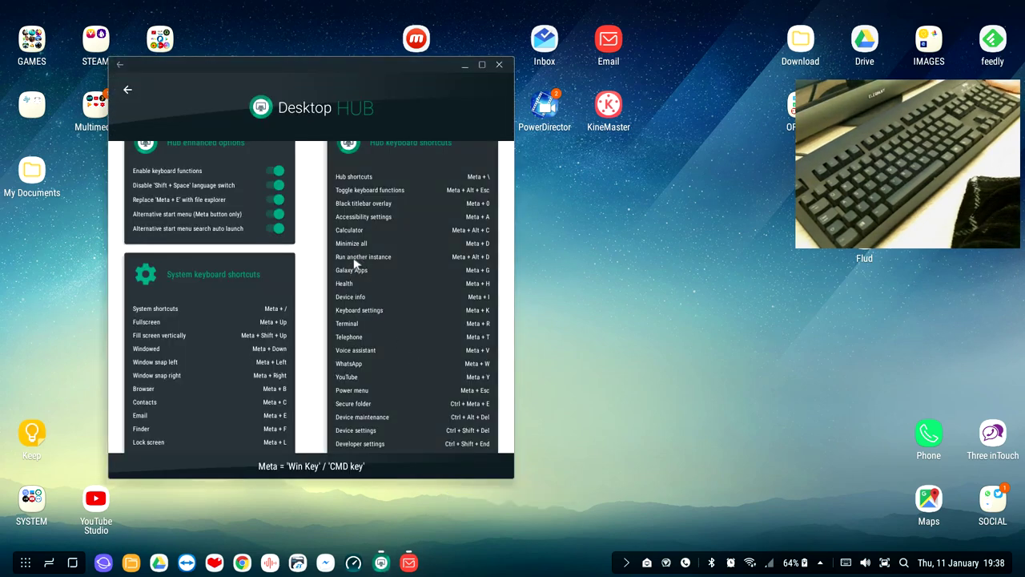
click(410, 563)
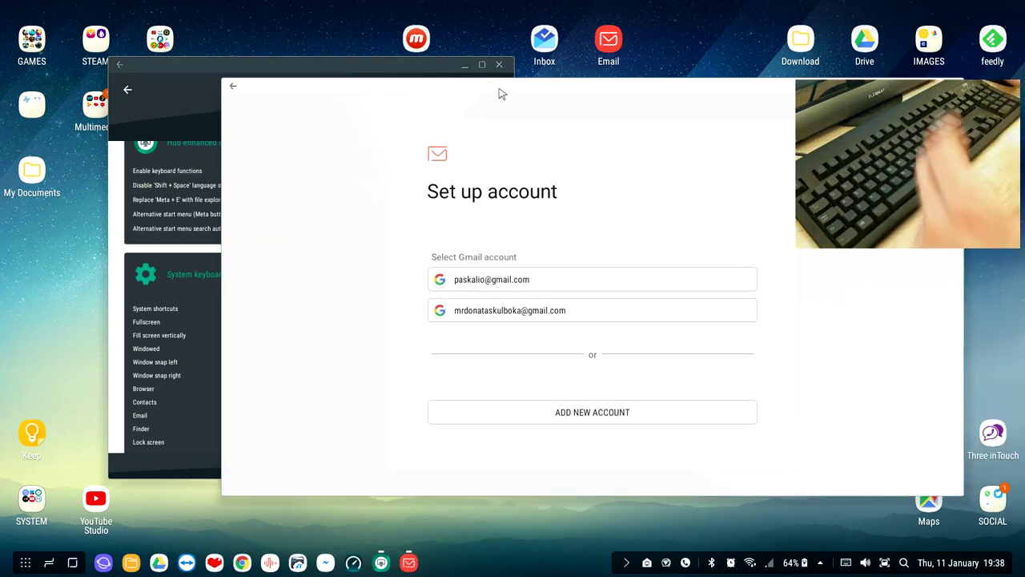
Run another instance of Email with the Hub shortcut, snap the two Email windows side by side, and close both
drag(585, 94, 465, 80)
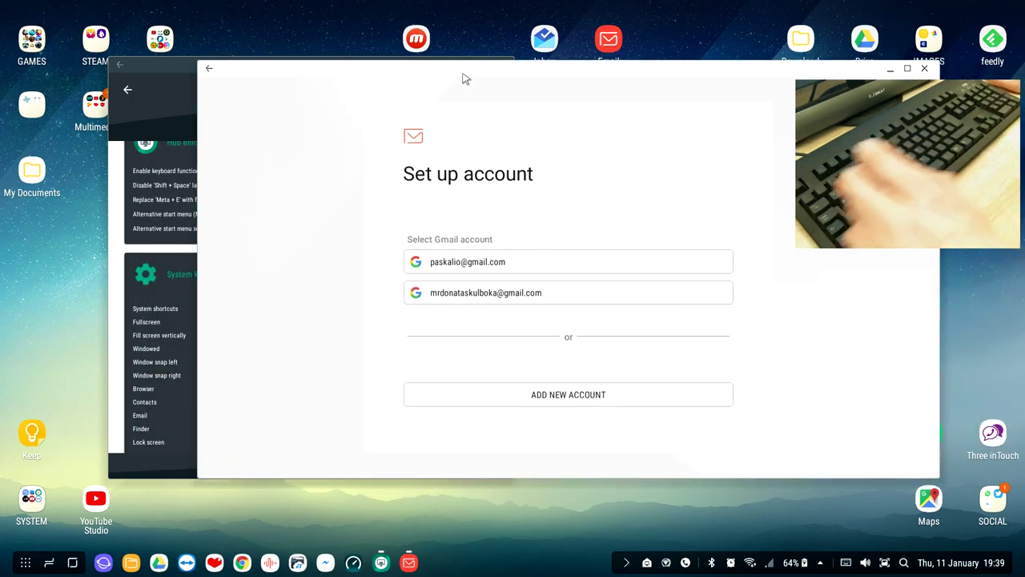
key(ctrl+alt+e)
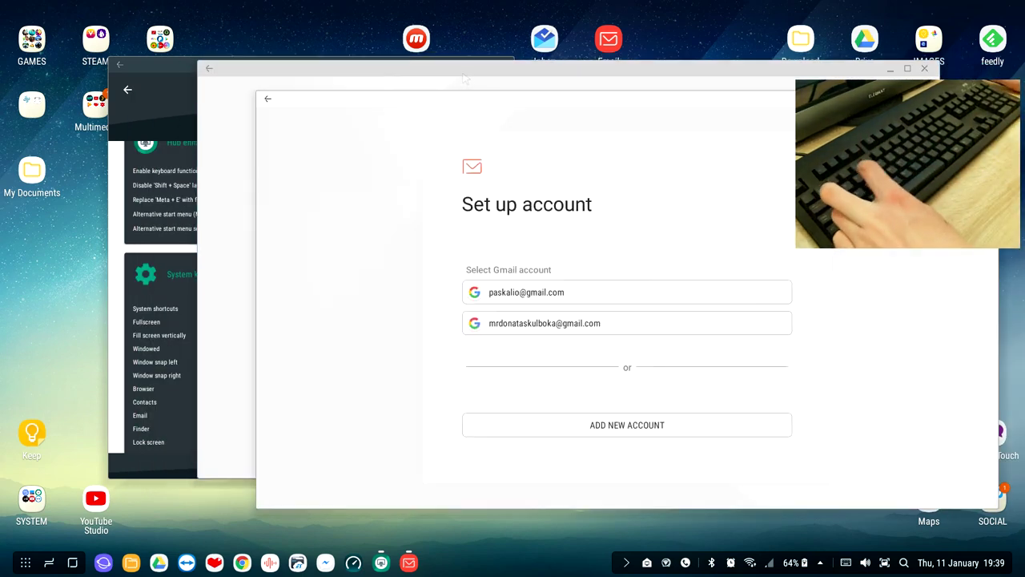
key(super+Right)
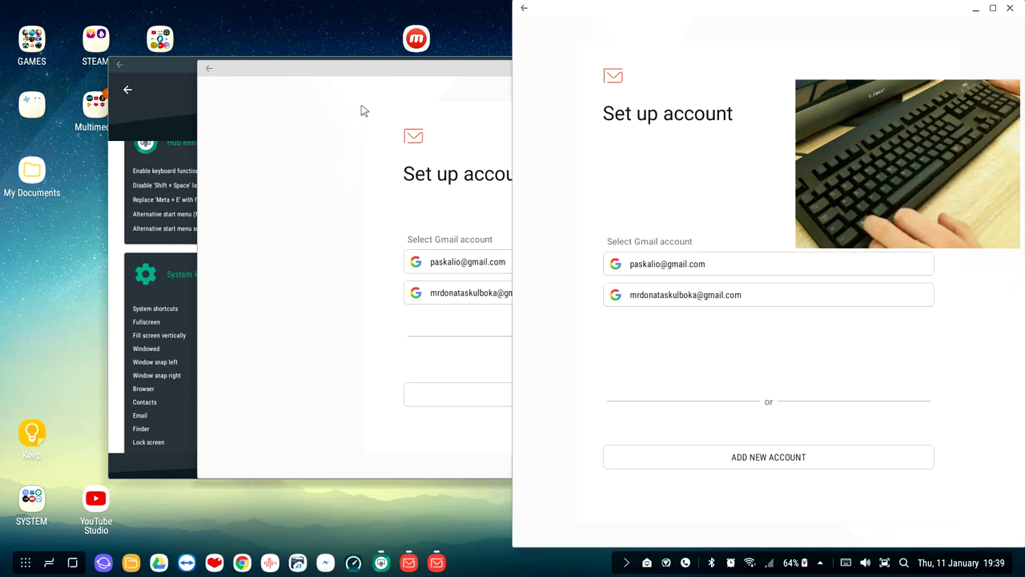
click(373, 80)
key(super+Left)
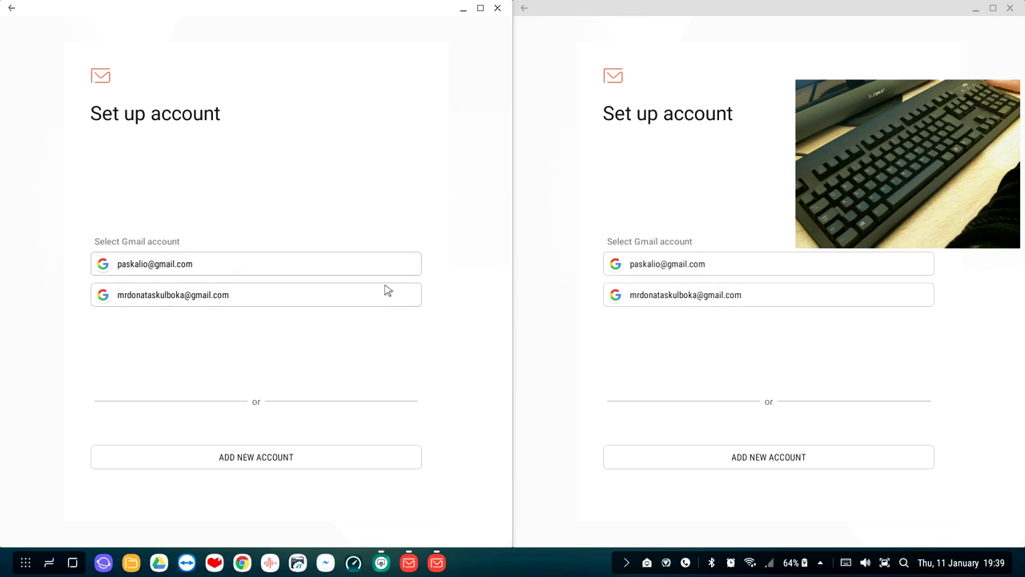
click(497, 8)
click(1011, 8)
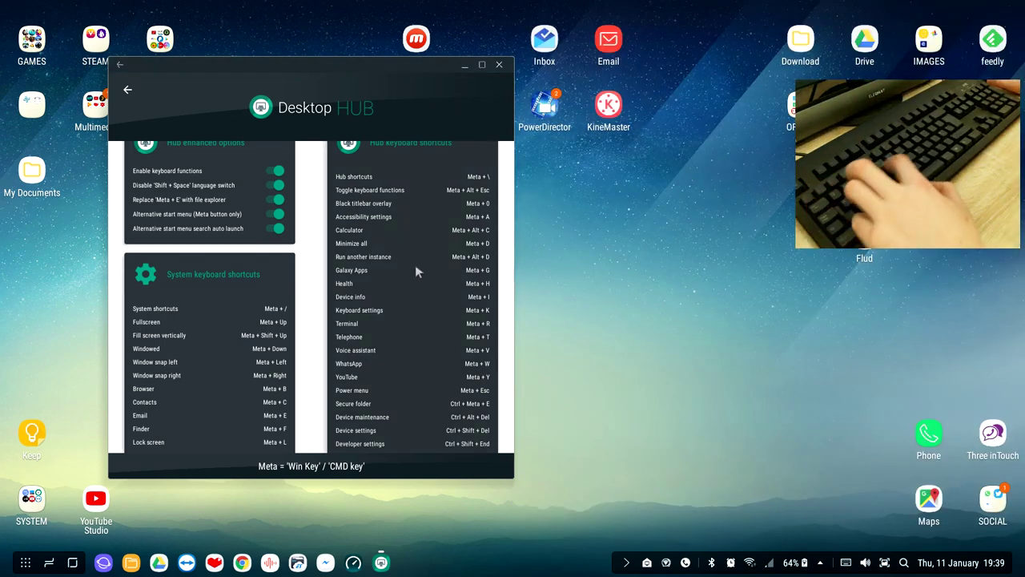
Open and close Galaxy Apps and the Health app one after the other with their Hub shortcuts
key(ctrl+alt+Delete)
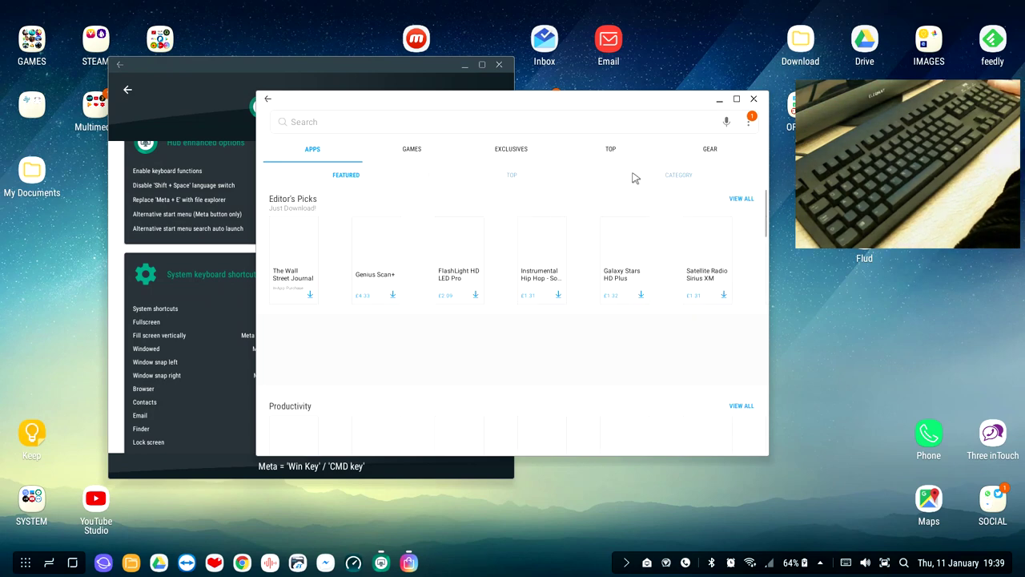
click(753, 100)
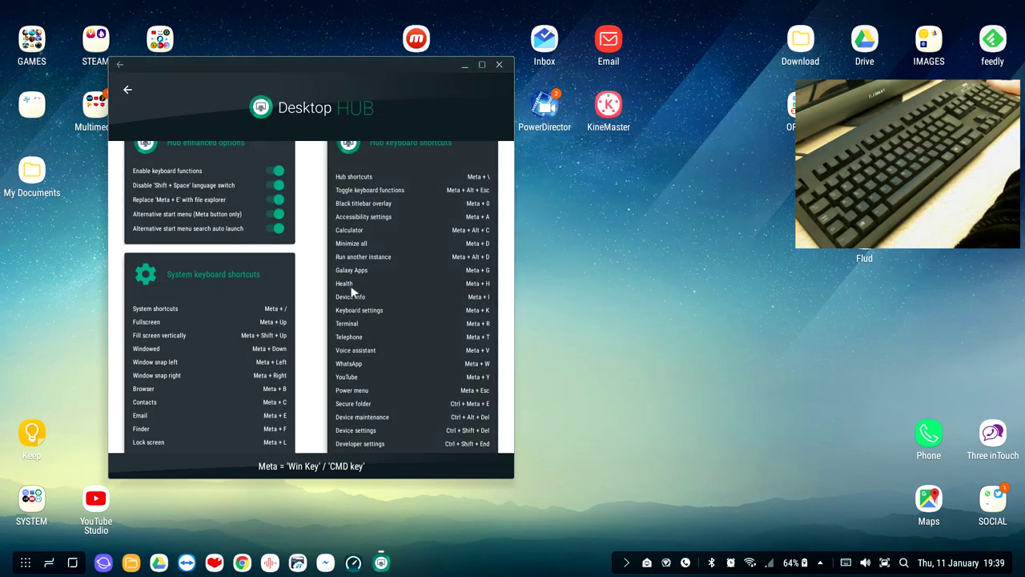
key(super+h)
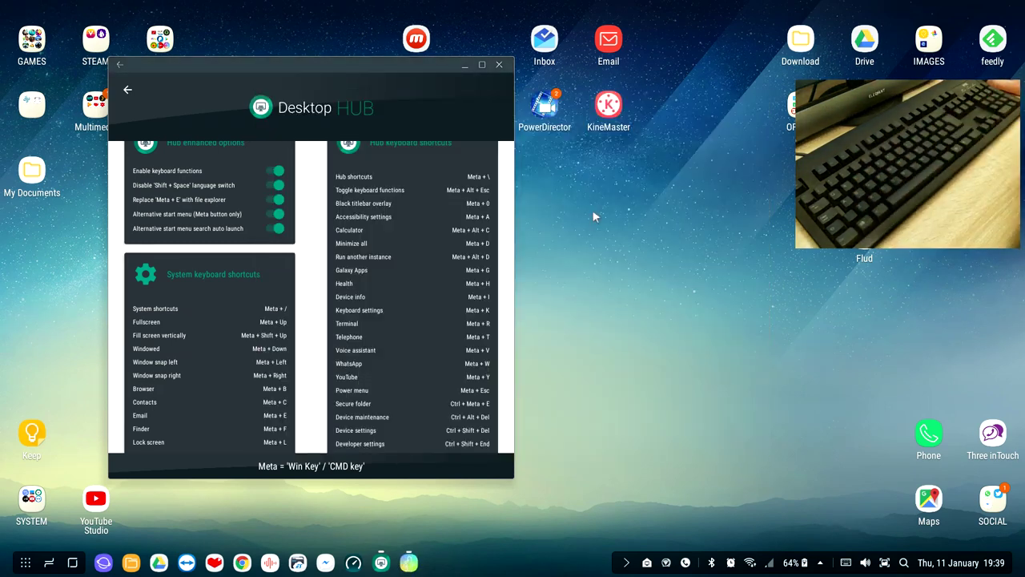
right_click(408, 561)
click(416, 564)
right_click(409, 562)
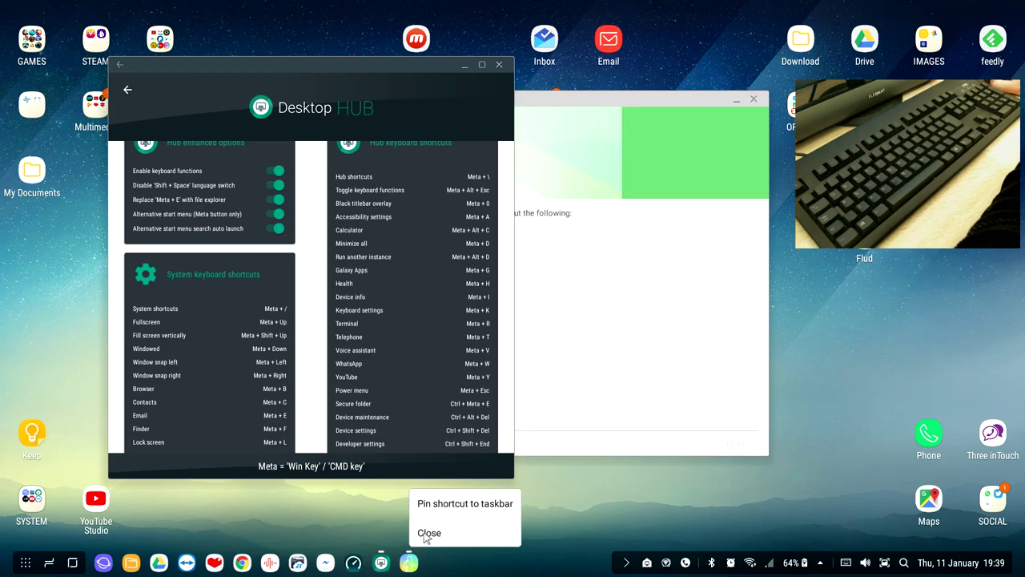
click(429, 532)
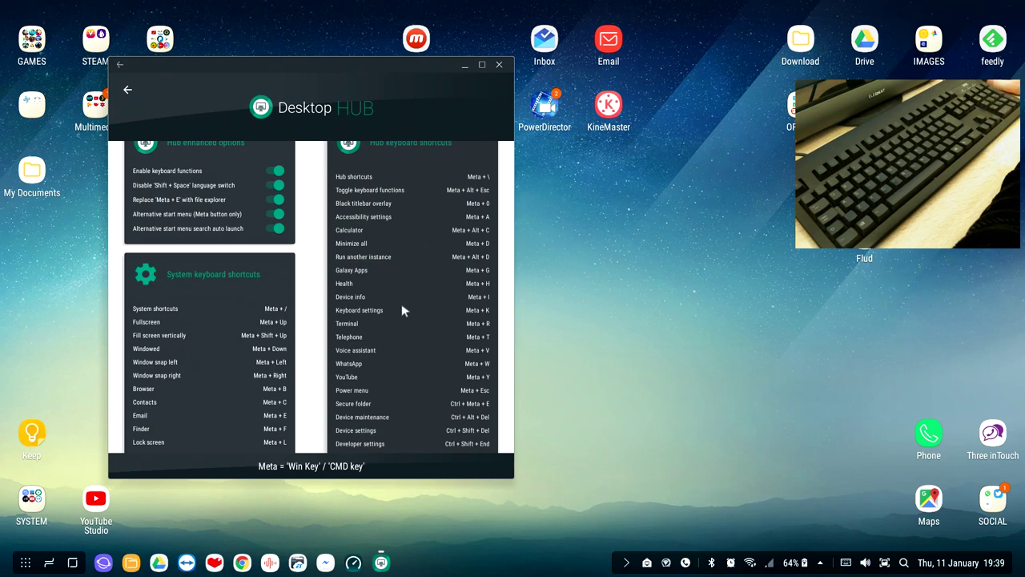
Open the device info page with its Hub shortcut, compare it with the main settings list, and close the settings window
key(super+i)
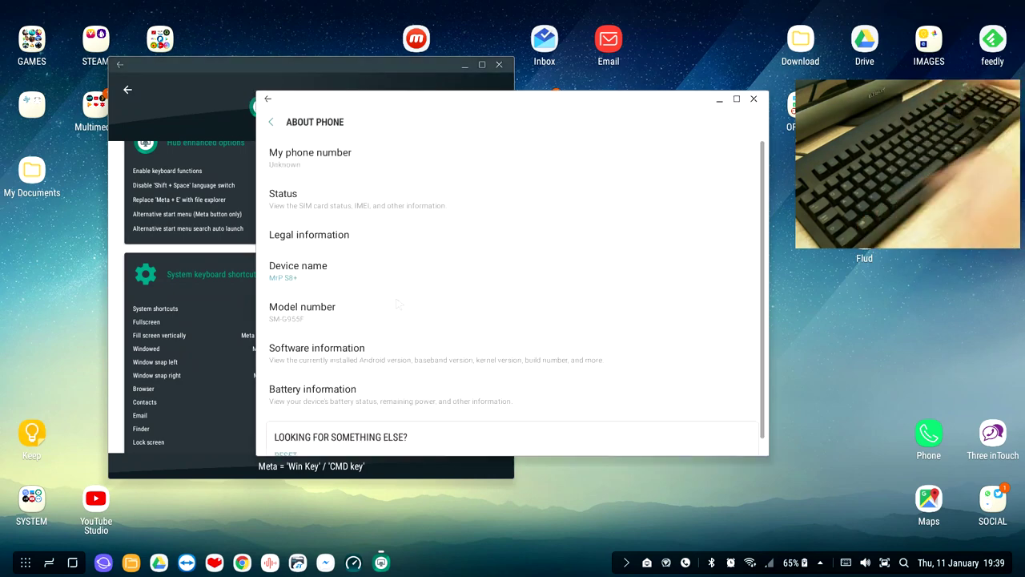
scroll(366, 281, down, 1)
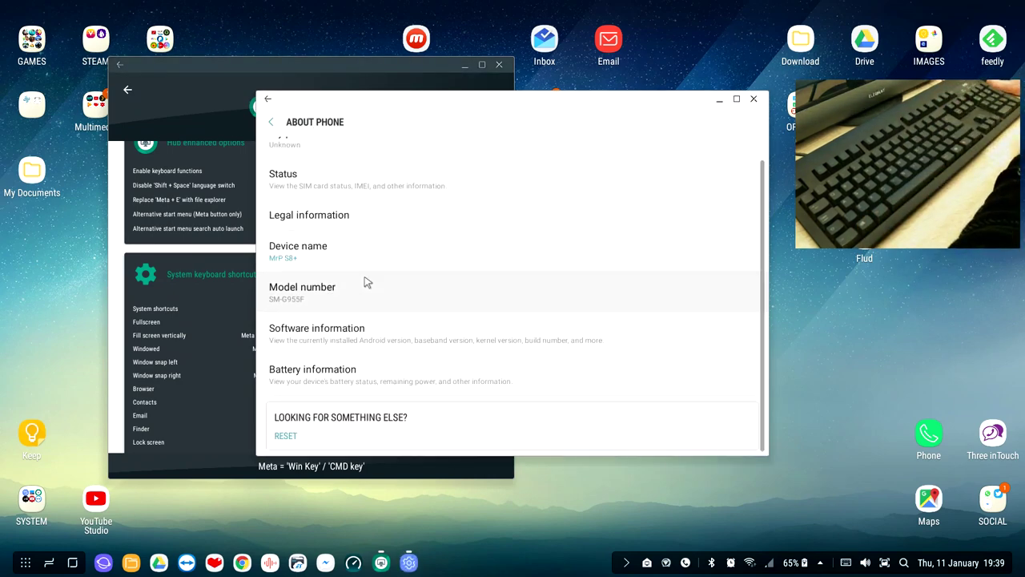
click(274, 121)
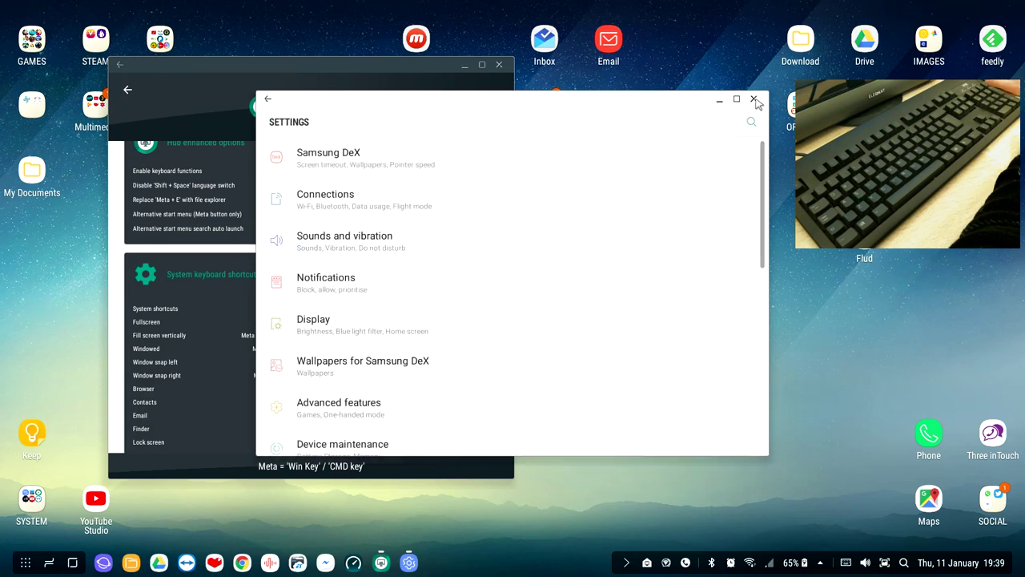
click(754, 99)
key(super+i)
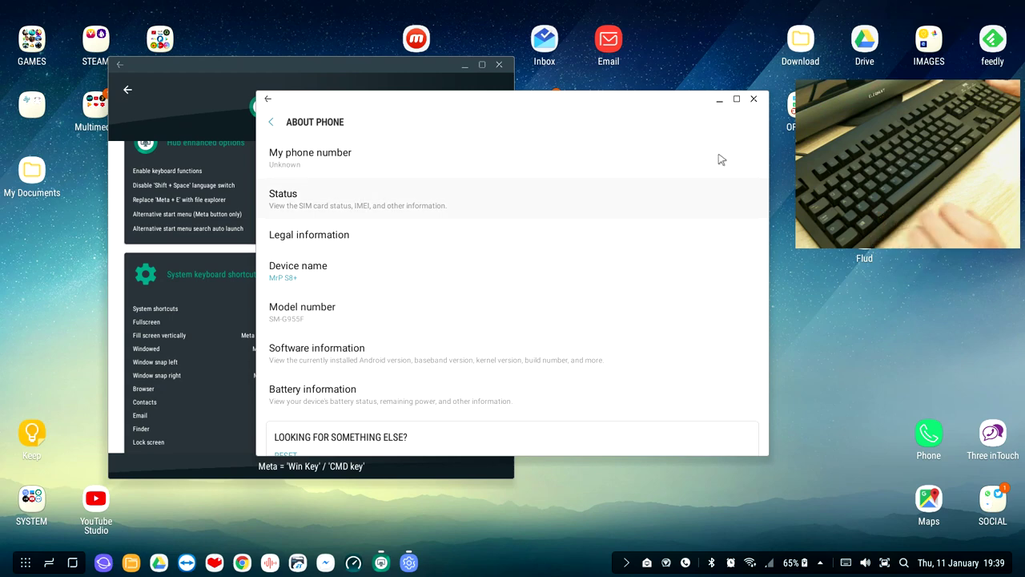
click(754, 99)
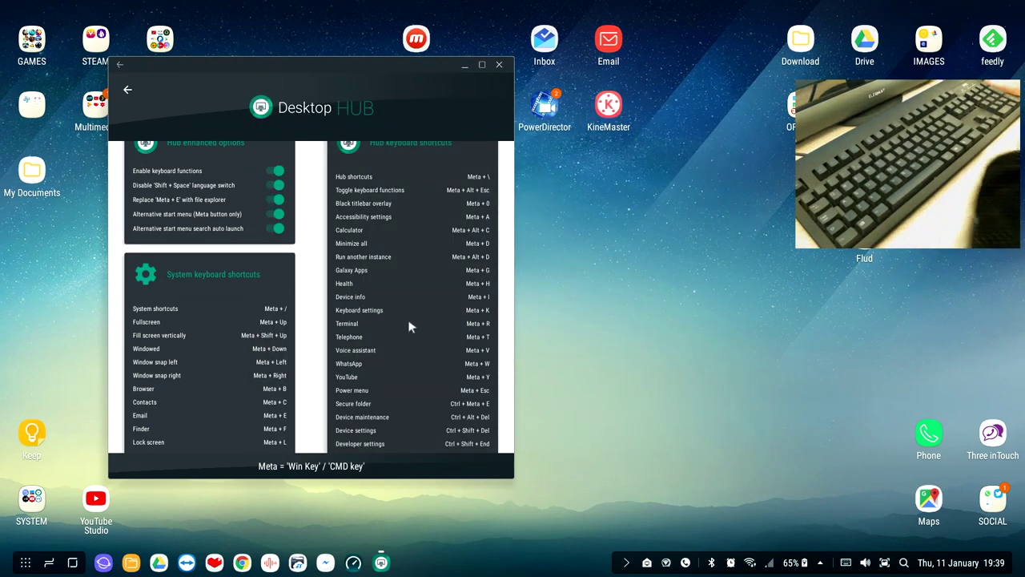
Open and close the physical keyboard settings with the Hub shortcut, checking the quick settings panel in between
key(super+k)
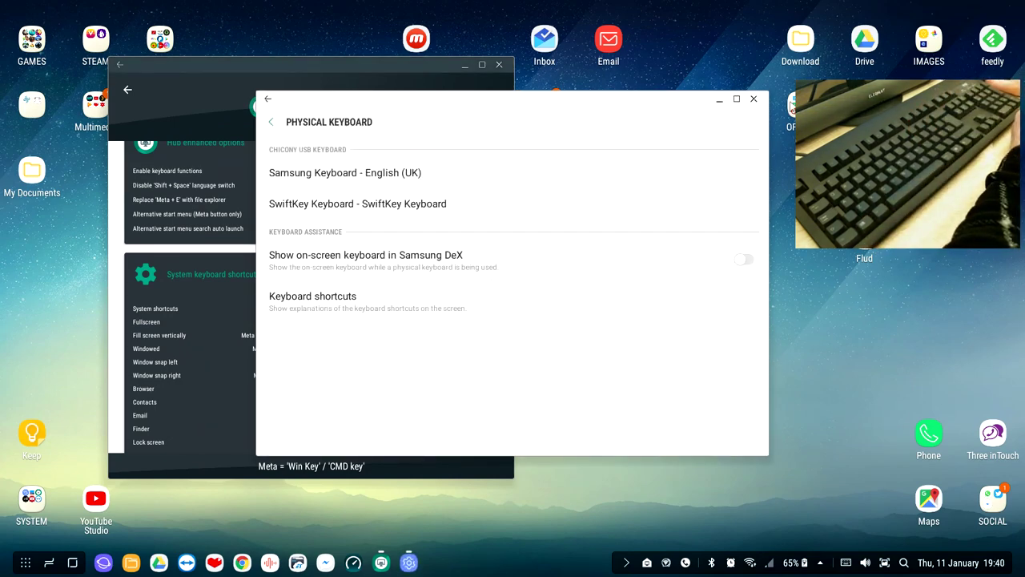
click(754, 99)
click(822, 564)
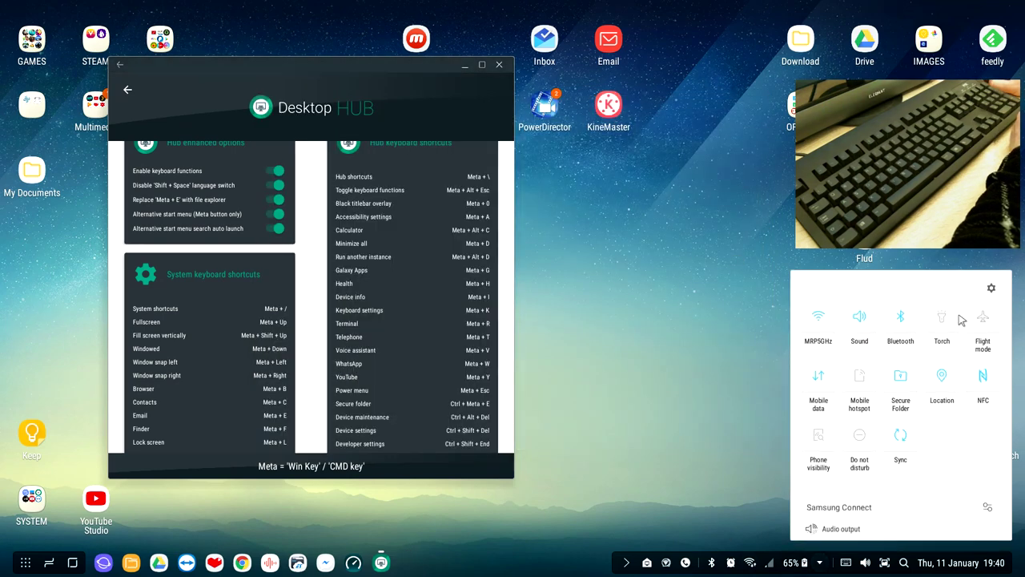
click(609, 367)
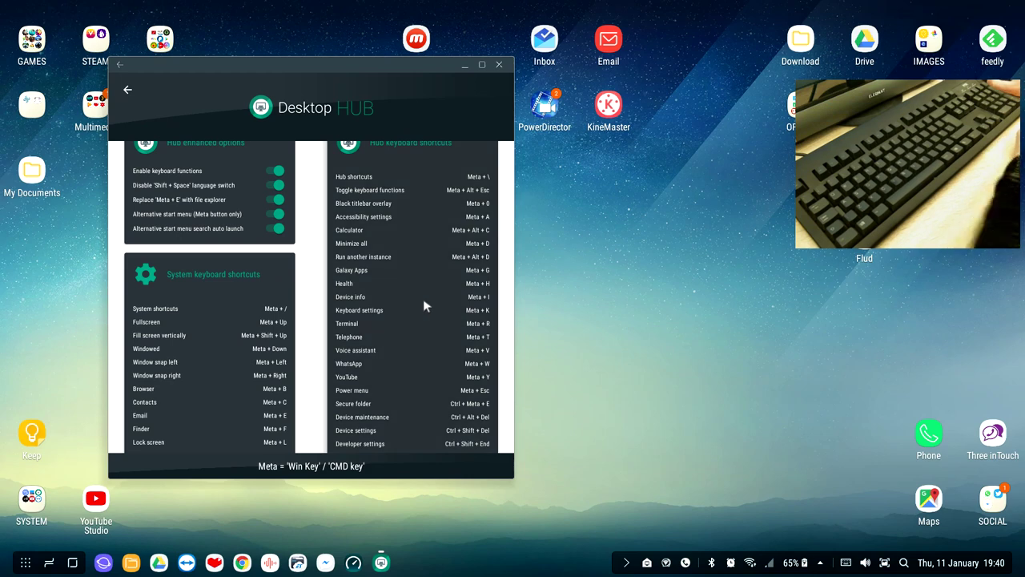
key(super+k)
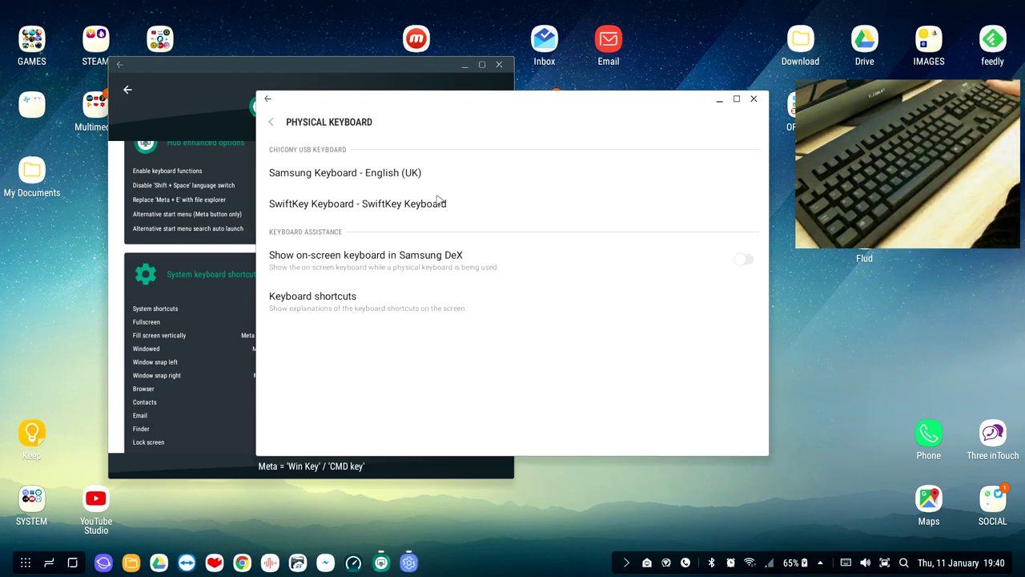
click(754, 99)
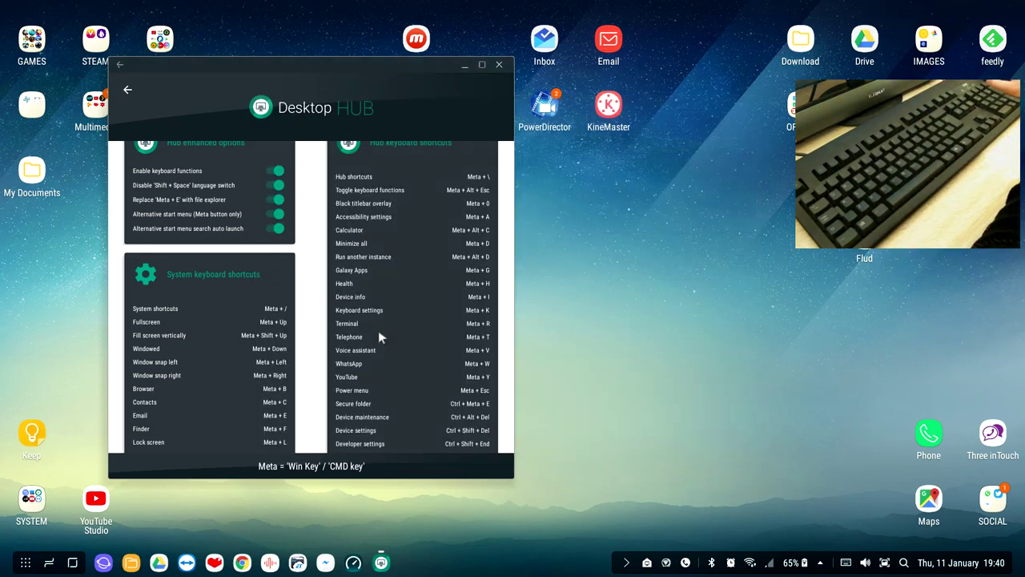
Open the terminal with its Hub shortcut, run the help command to list the shell commands, and close the session
key(super+r)
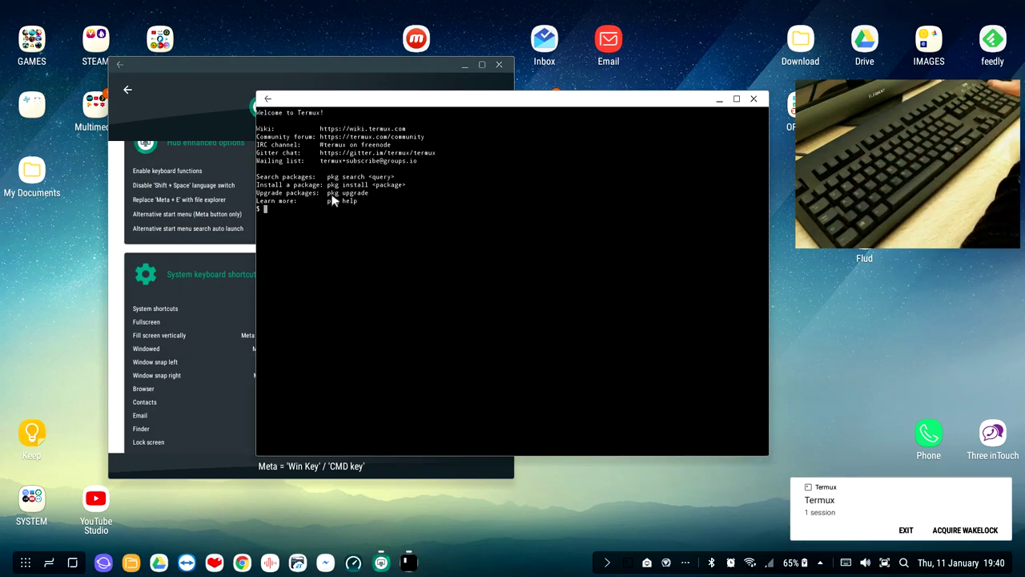
text(help)
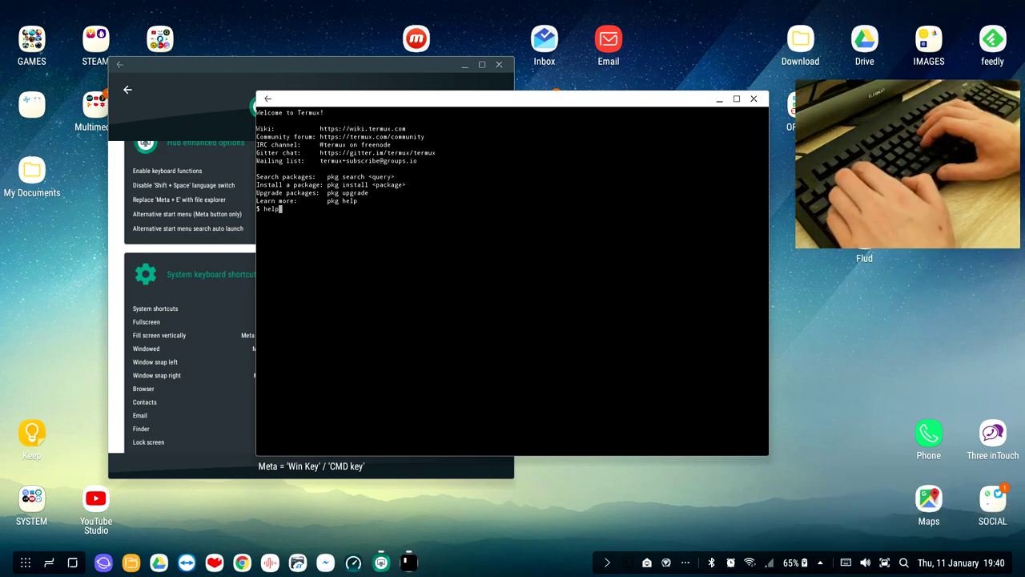
key(Return)
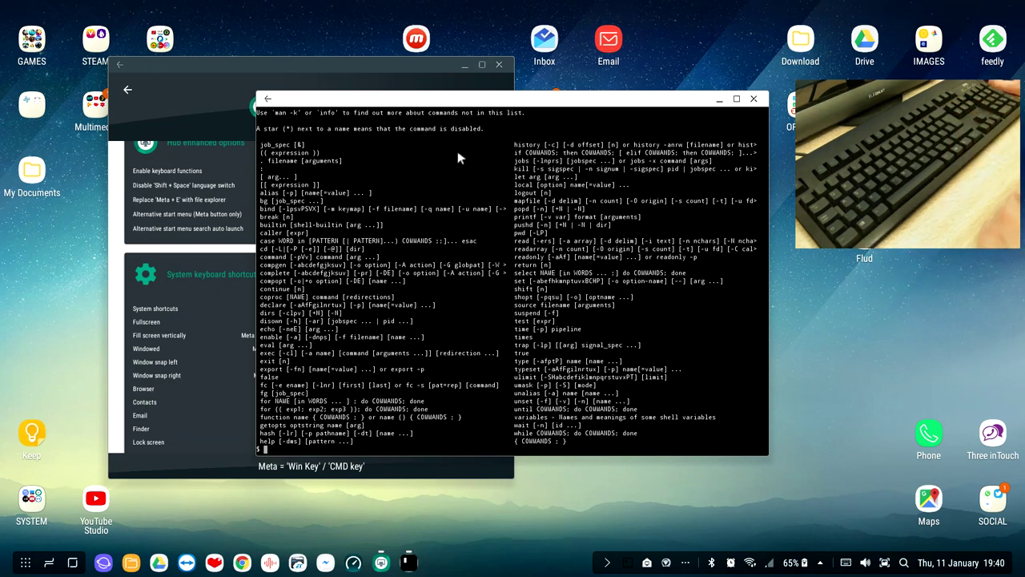
drag(470, 105, 531, 109)
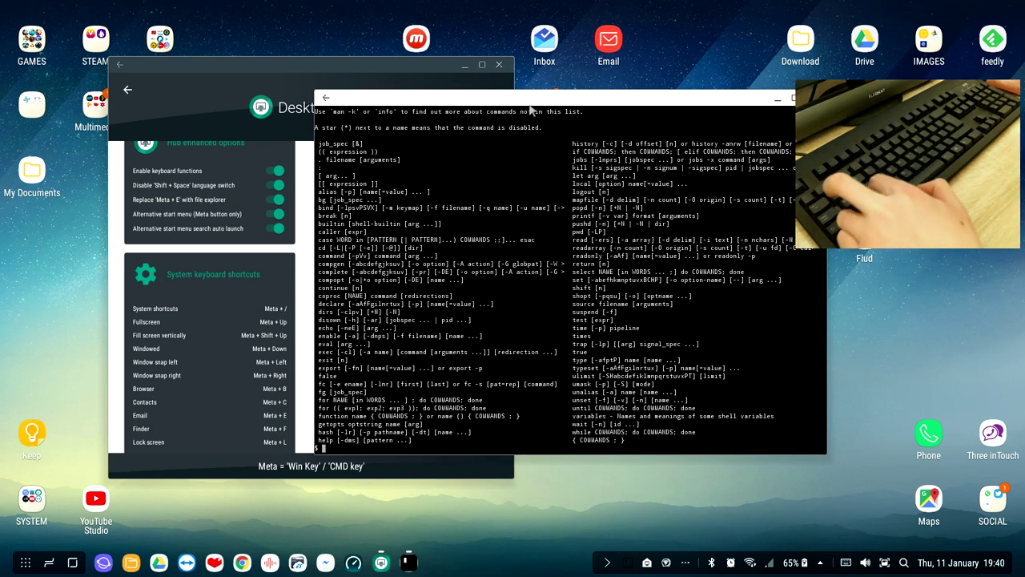
key(ctrl+d)
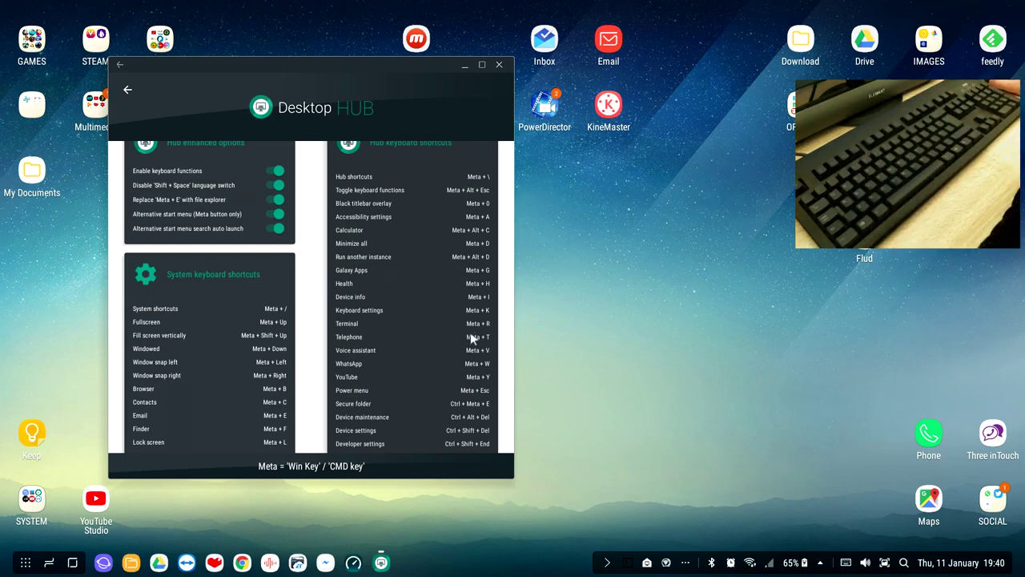
Shift the Desktop Hub window aside, open the phone dialer with its Hub shortcut, and enter a test number before closing it
drag(390, 70, 350, 57)
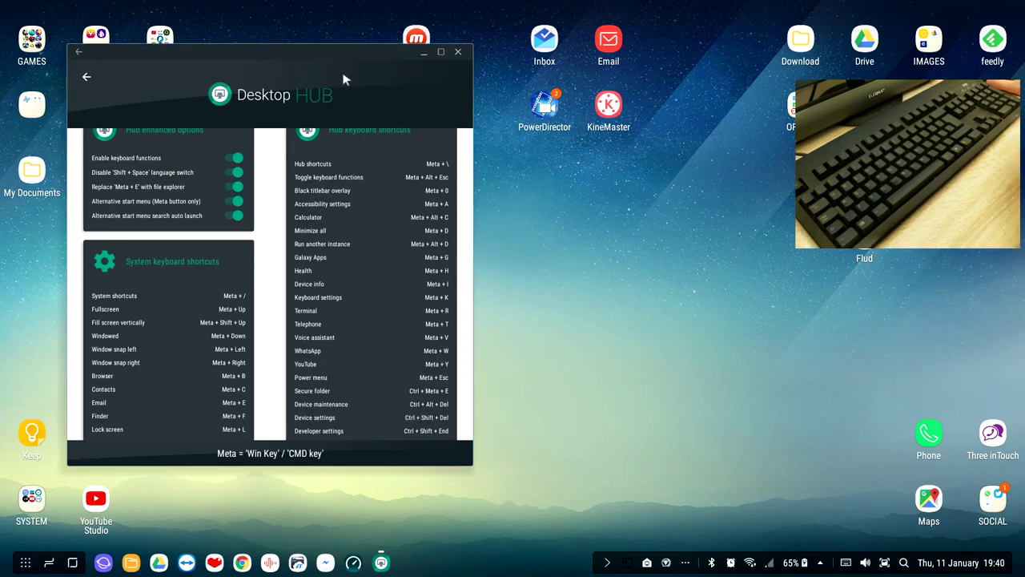
key(super+t)
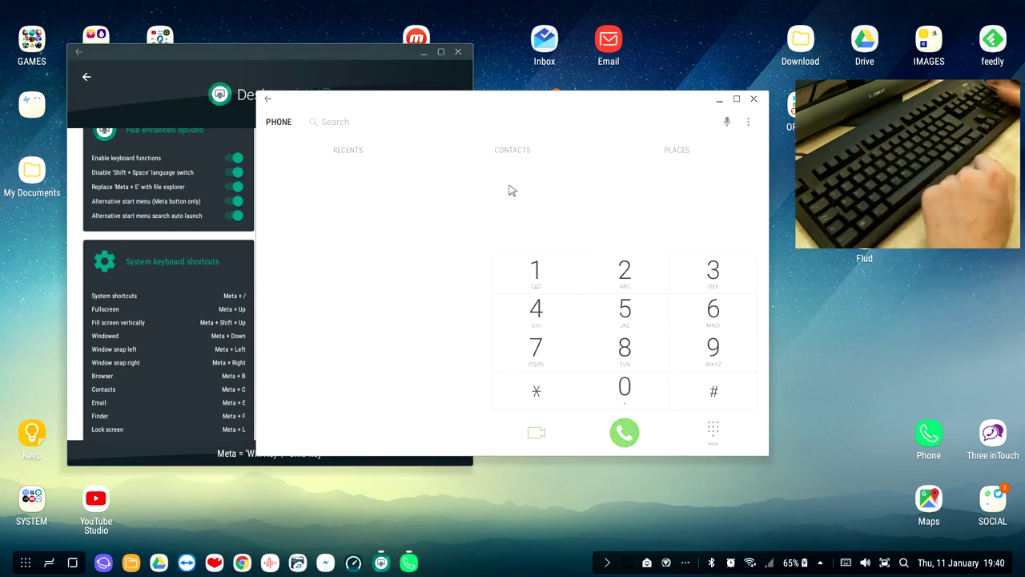
text(888888)
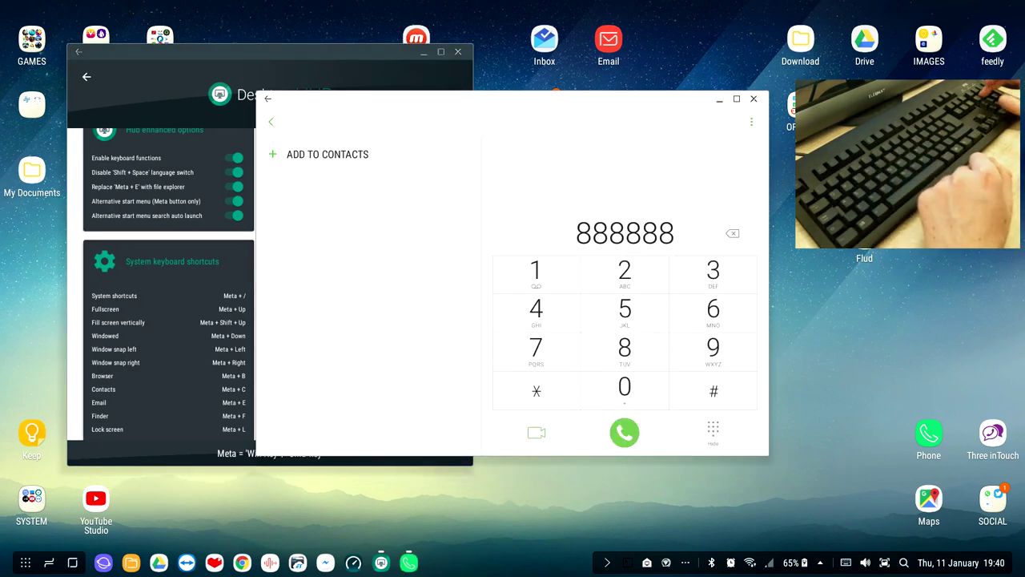
text(888465464646464613156)
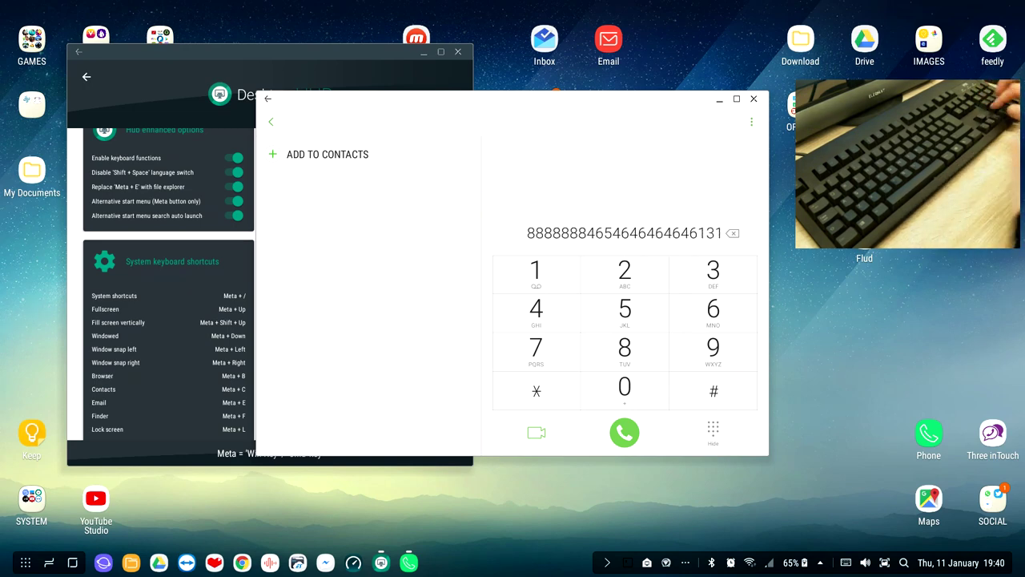
click(754, 99)
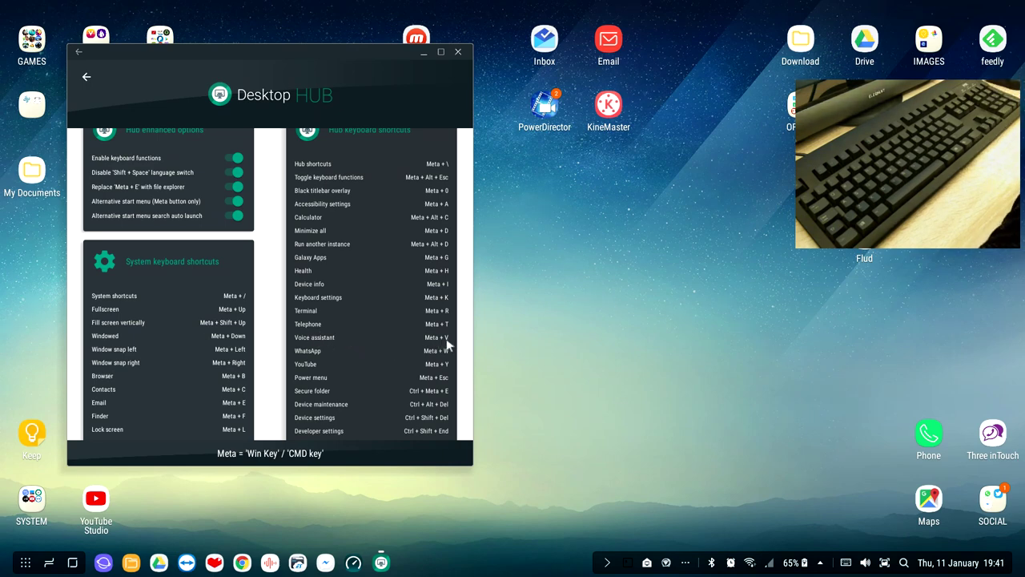
Try the voice assistant's Hub shortcut, and end the leftover Termux session from the notifications
key(super+v)
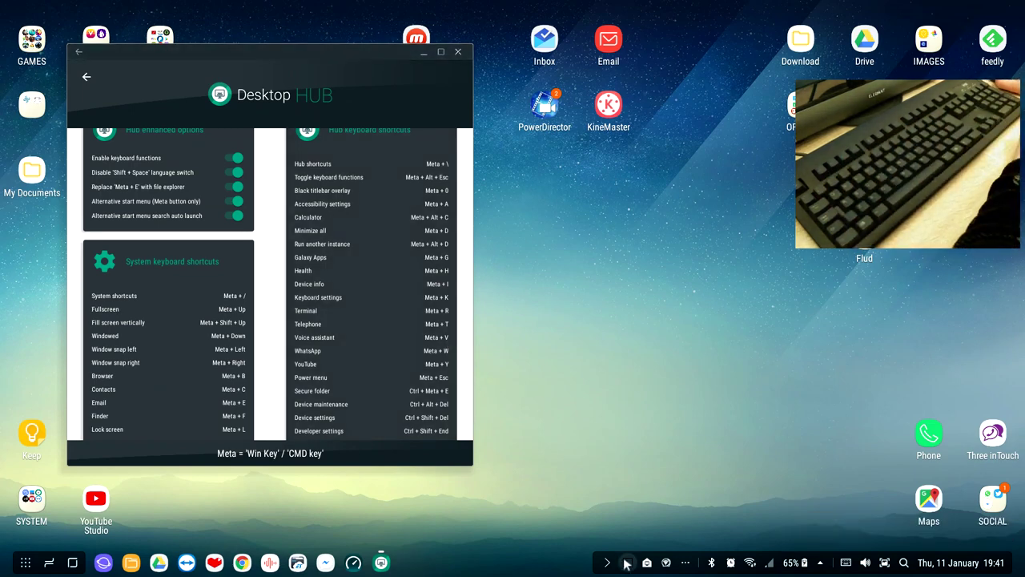
click(685, 563)
click(840, 485)
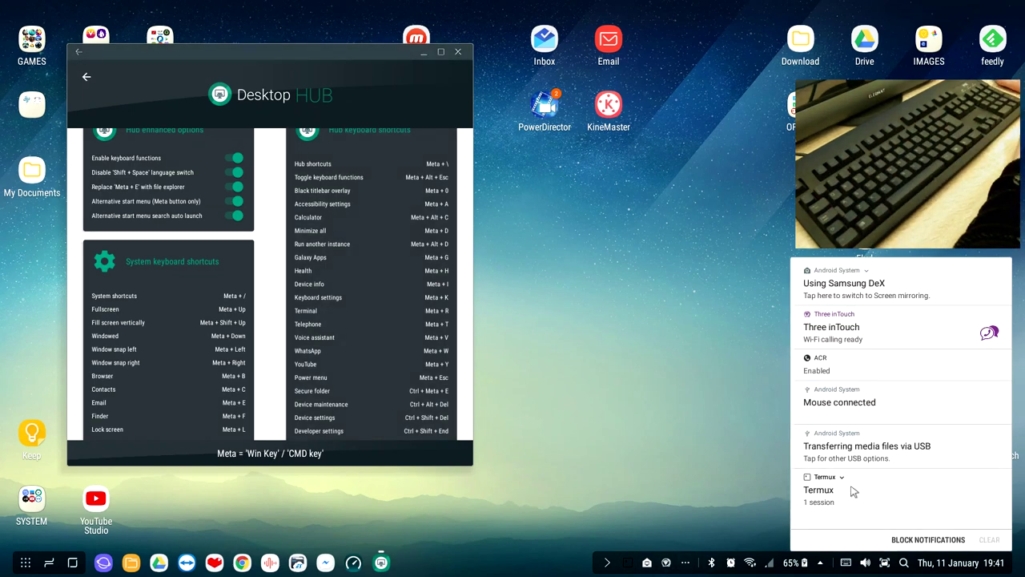
click(967, 511)
click(657, 428)
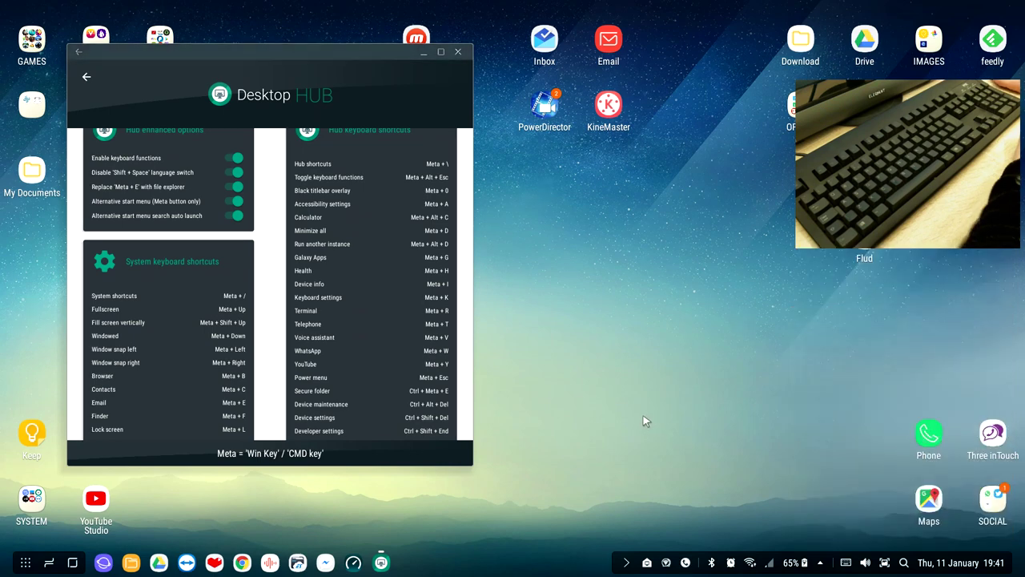
Open and close the voice assistant and YouTube one after the other, launching each with its Hub shortcut
key(super+v)
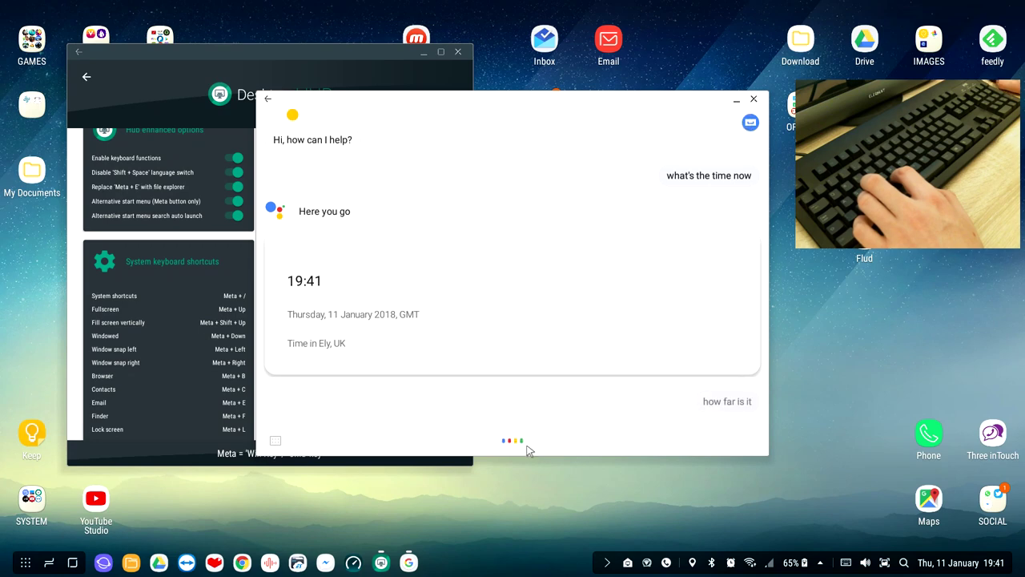
click(754, 100)
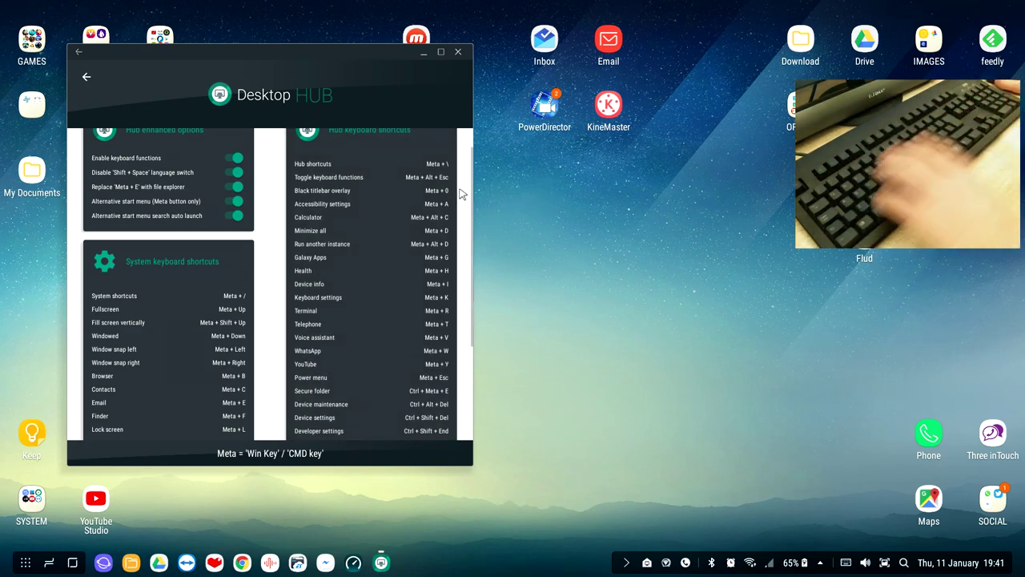
key(super+y)
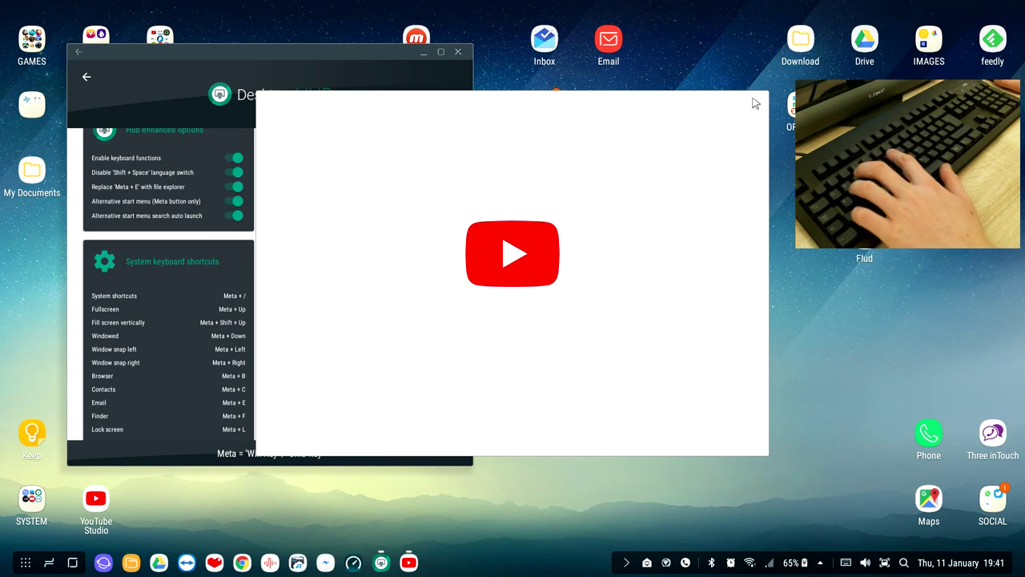
key(alt+F4)
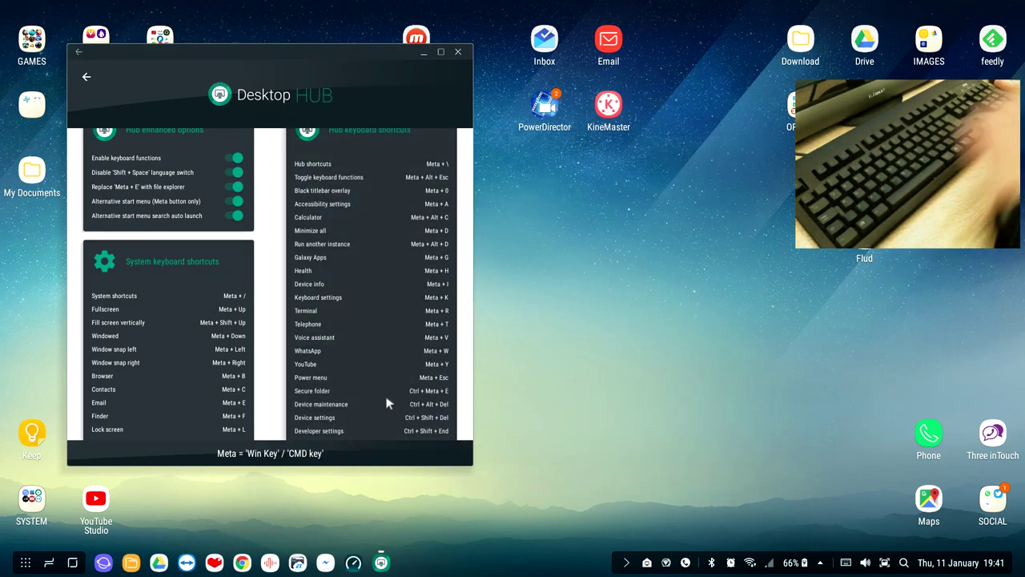
Open and dismiss the power menu launched with its Hub shortcut, and check the quick settings panel
key(super+Escape)
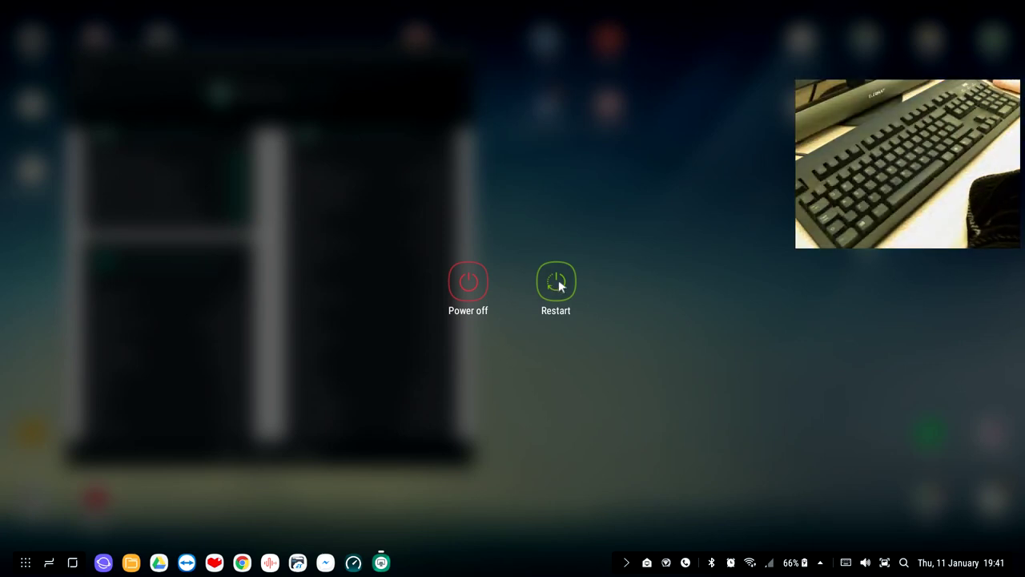
key(Escape)
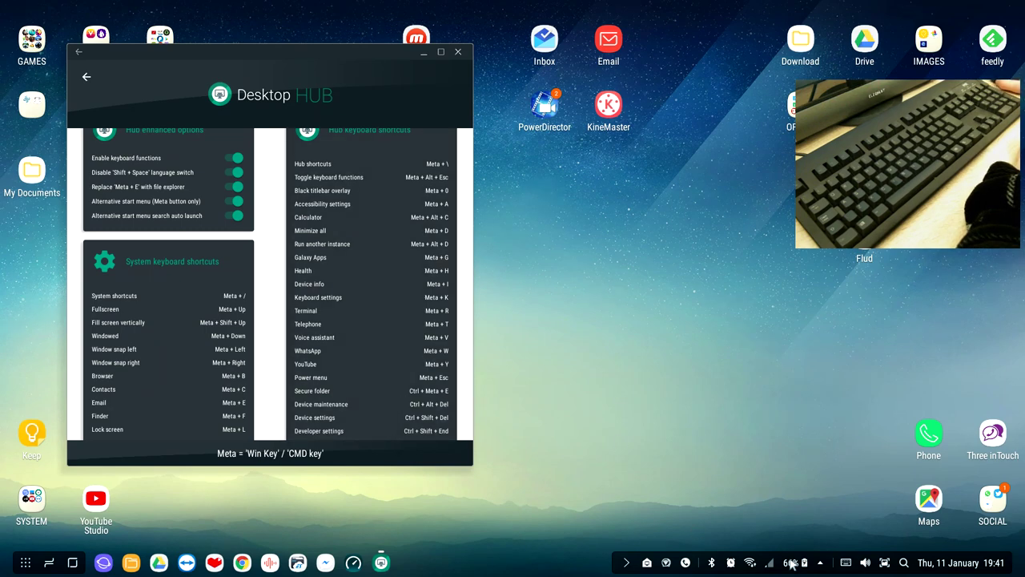
click(820, 564)
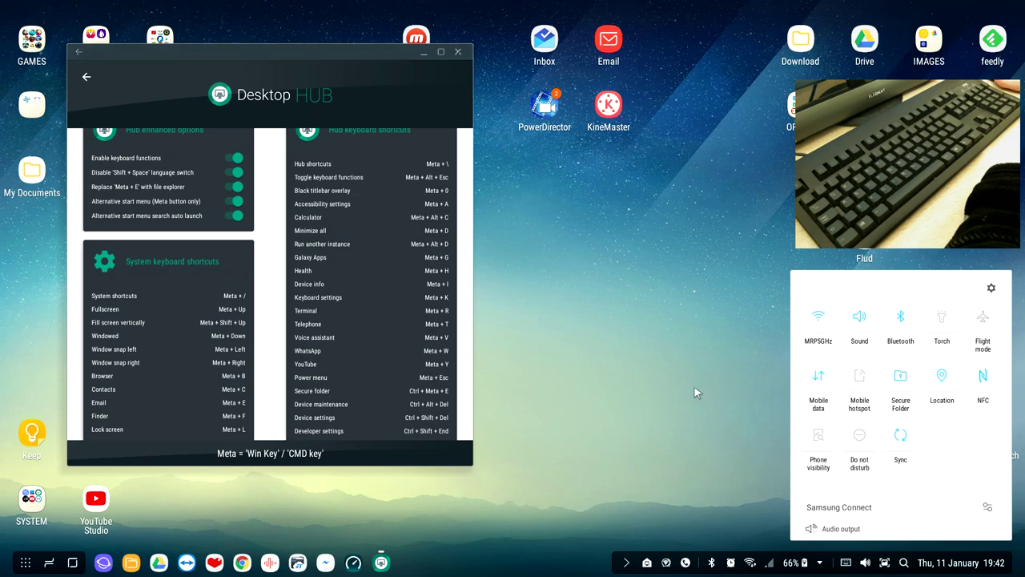
click(657, 386)
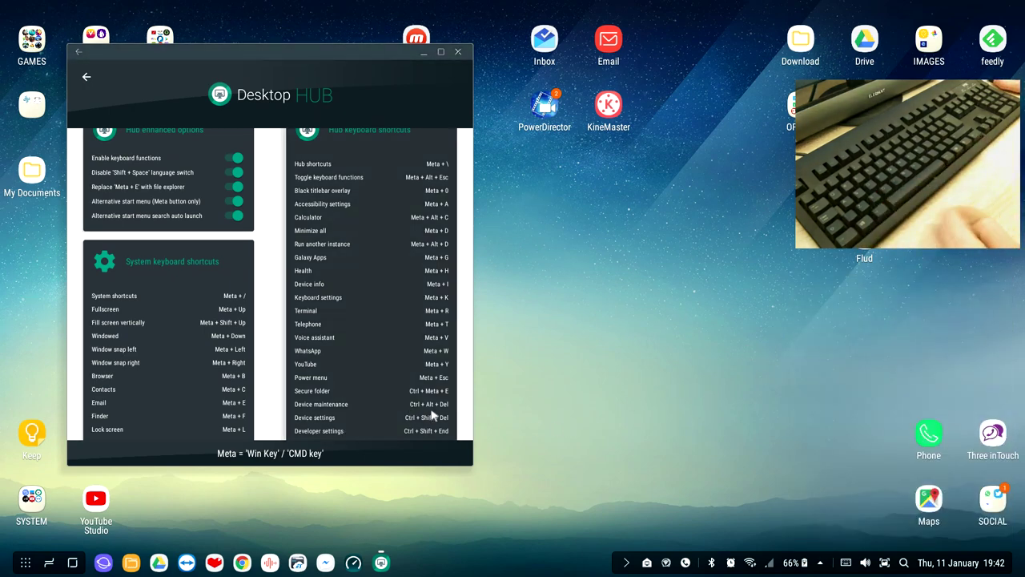
Open and close device maintenance and the main device settings list one after the other with their Hub shortcuts
key(ctrl+alt+Delete)
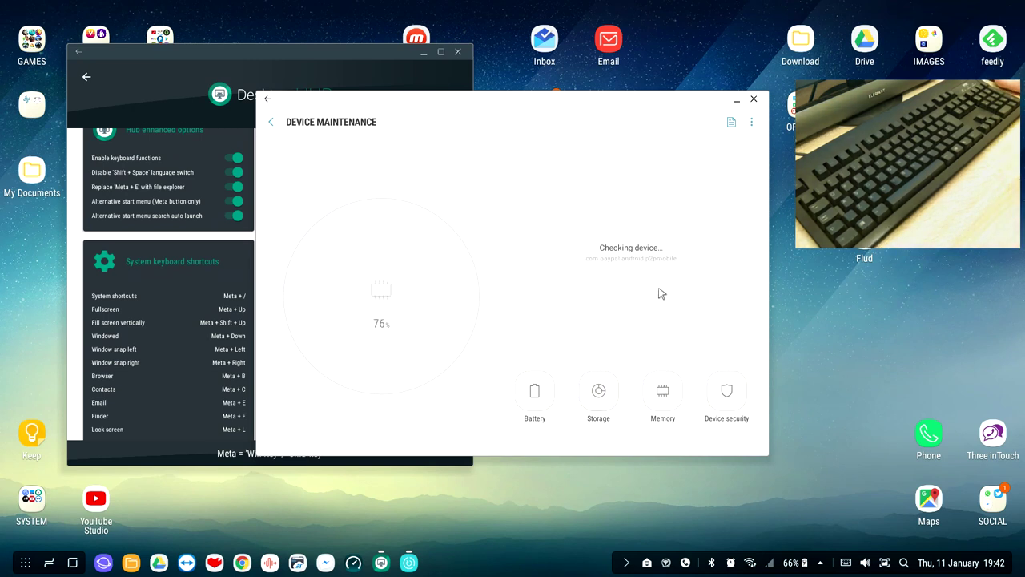
click(753, 99)
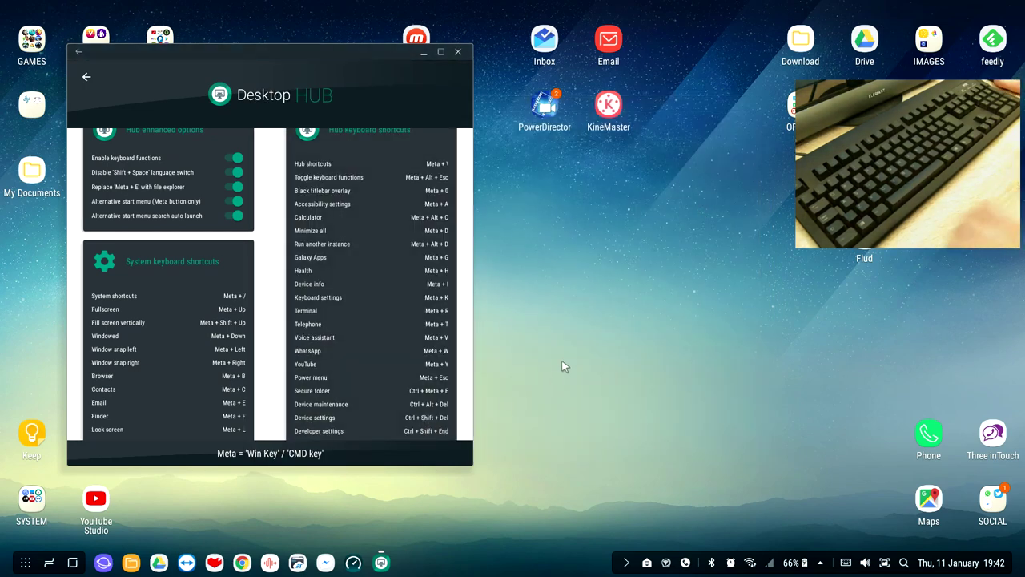
key(ctrl+shift+Delete)
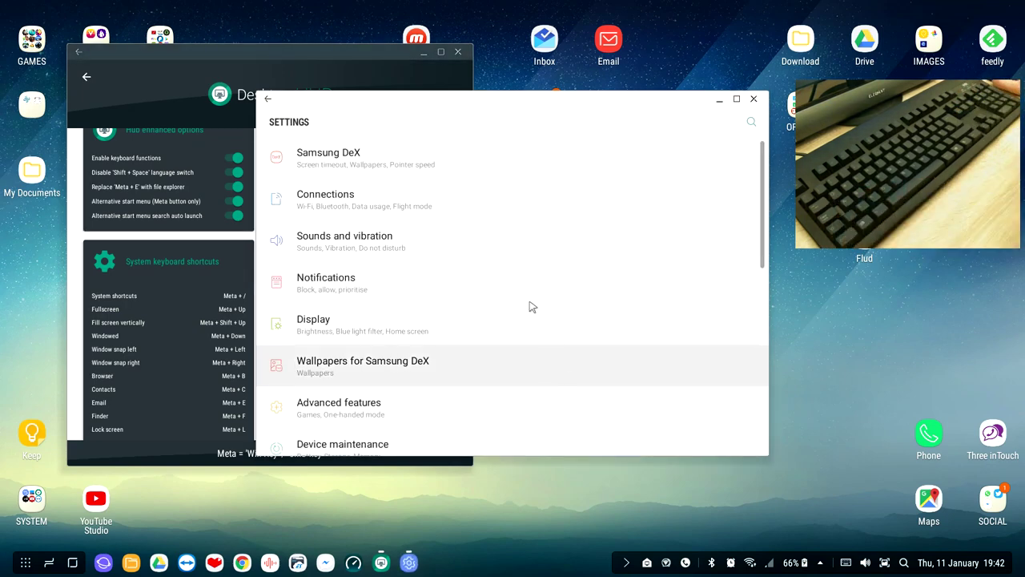
scroll(503, 288, down, 5)
scroll(501, 305, up, 5)
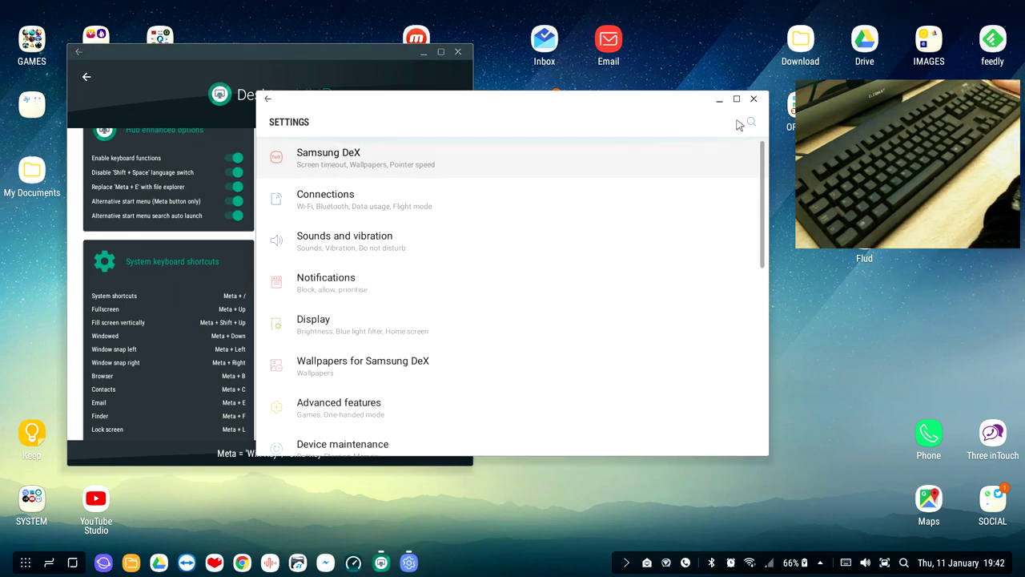
click(753, 99)
Open the developer options with their Hub shortcut, look through the list, and close the settings window
scroll(320, 443, down, 1)
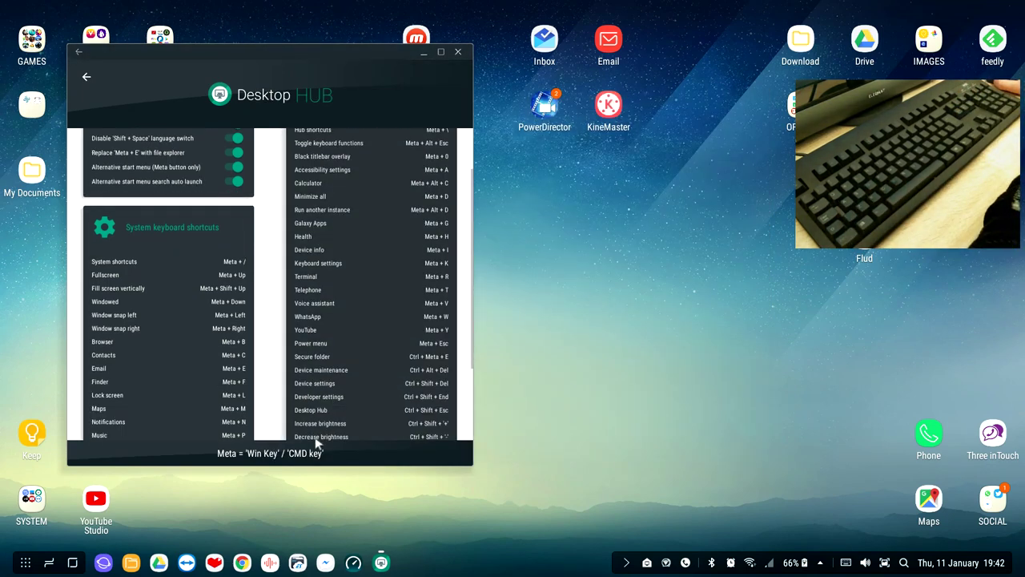
scroll(317, 423, down, 2)
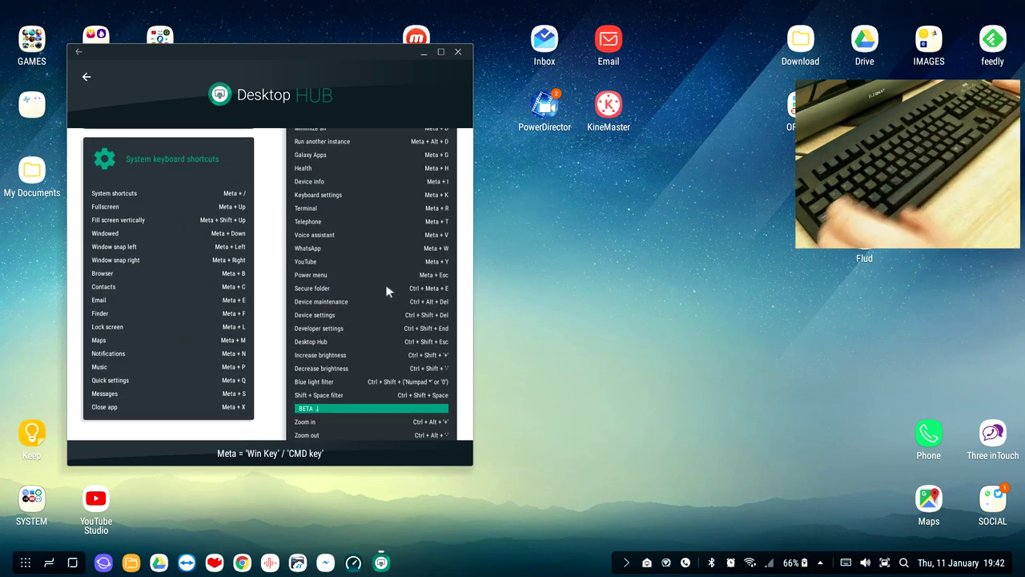
key(ctrl+shift+End)
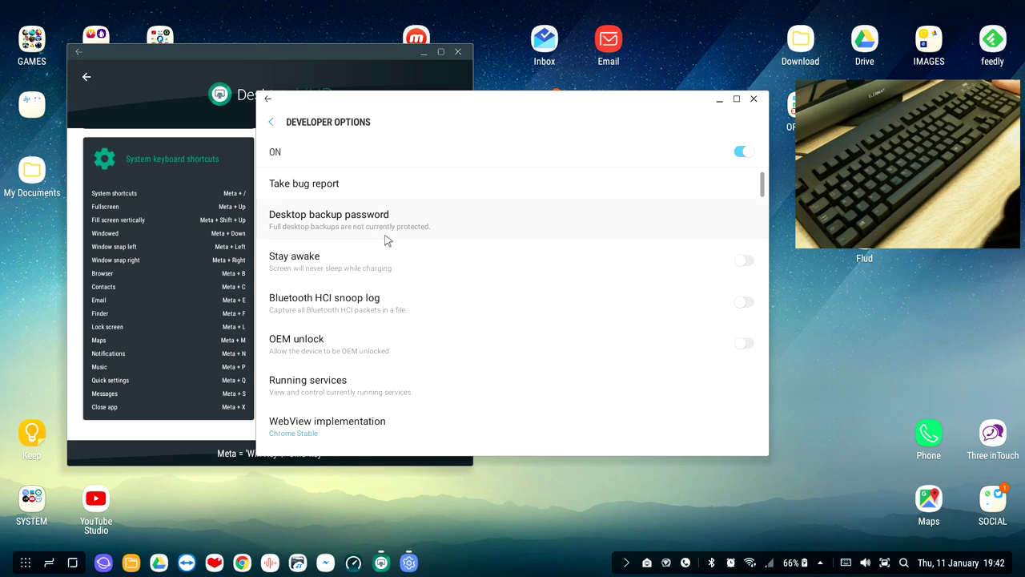
scroll(396, 244, down, 10)
scroll(424, 260, up, 8)
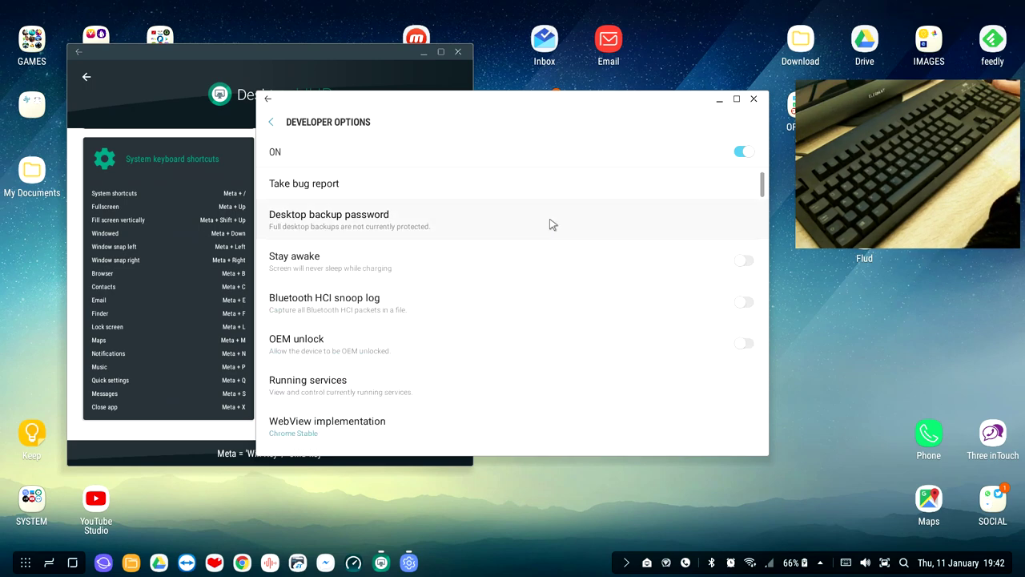
click(754, 99)
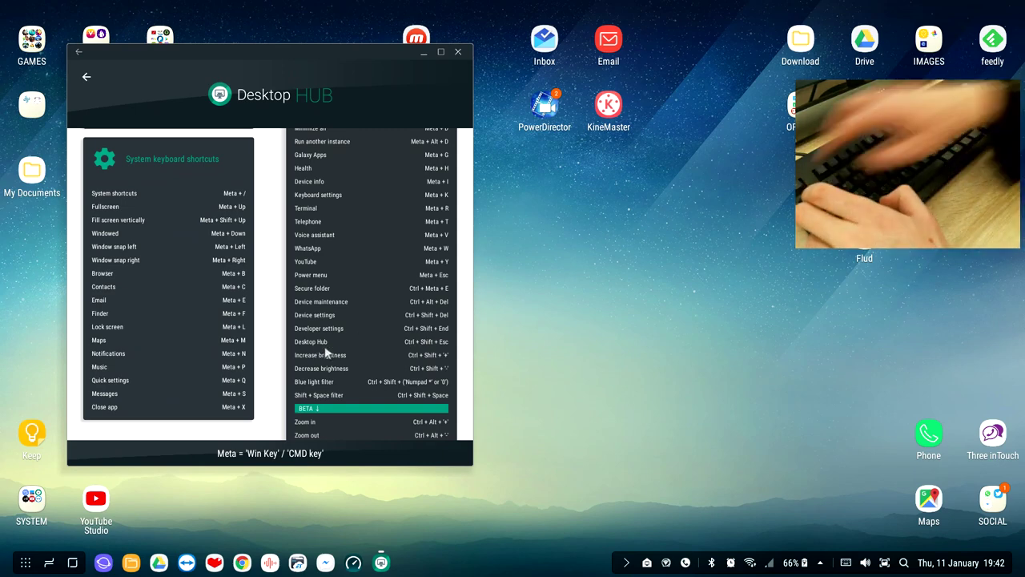
Show Desktop Hub's main page with its shortcut and close it, and reopen the Hub shortcuts page beside the free desktop area
key(ctrl+shift+Escape)
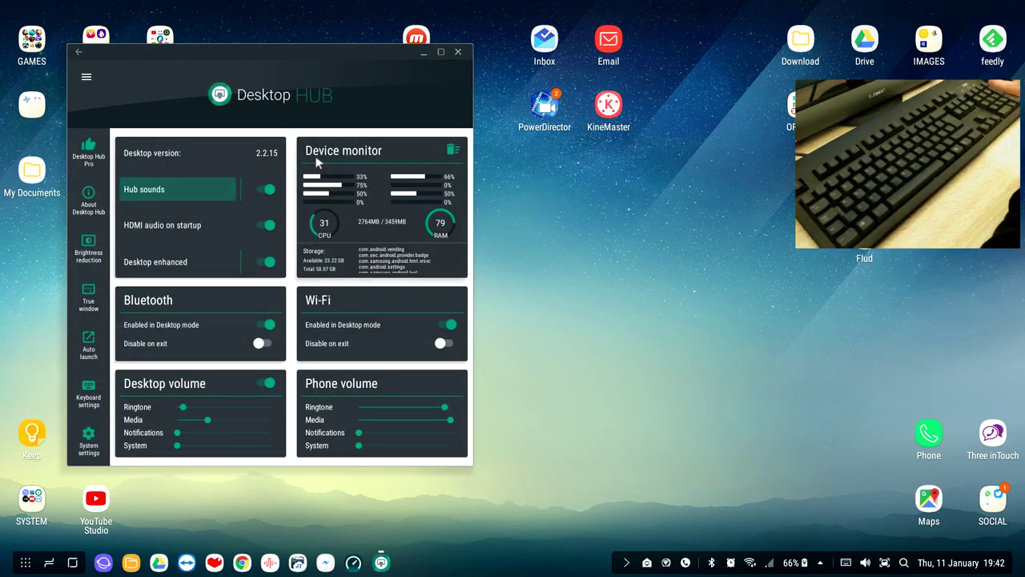
click(457, 51)
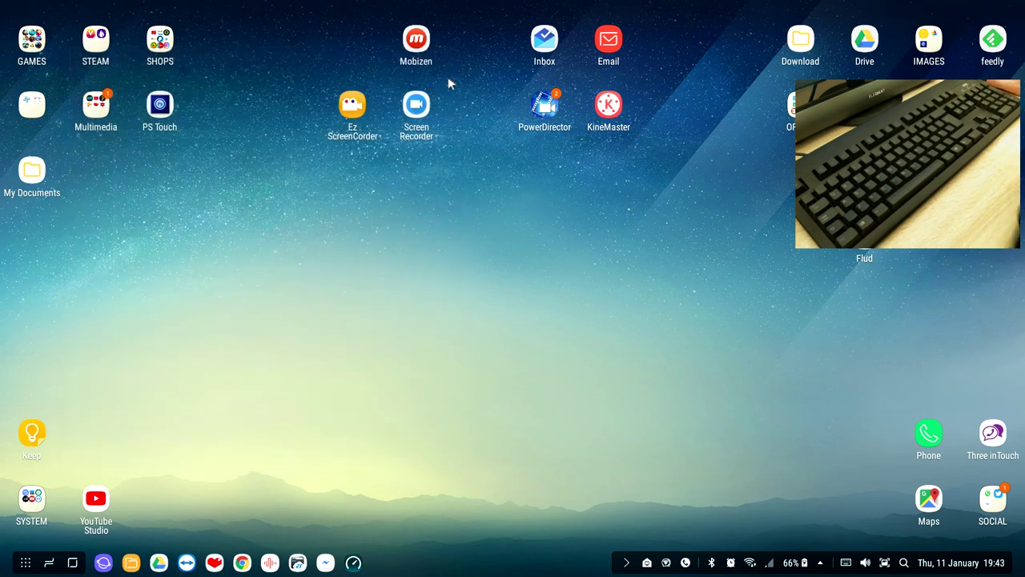
key(super+backslash)
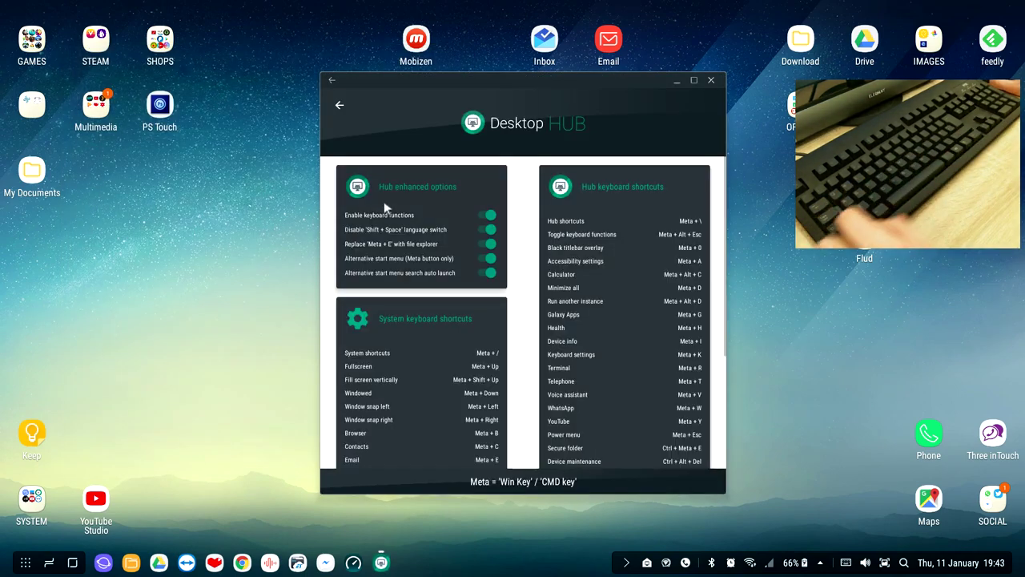
key(super)
click(414, 78)
drag(414, 78, 132, 37)
Decrease the screen brightness by several levels and increase it again with the Hub brightness shortcuts
scroll(331, 286, down, 3)
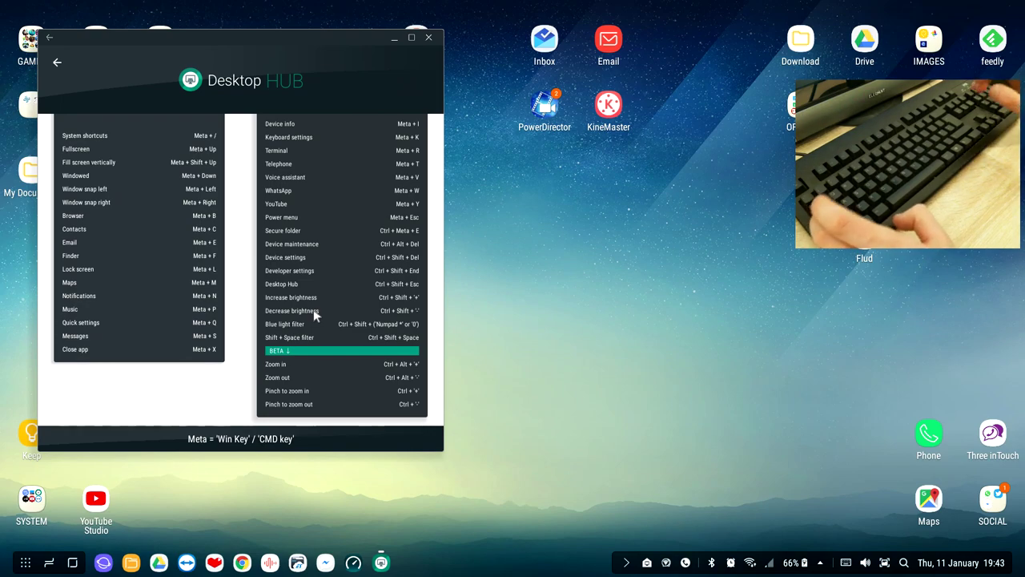
key(ctrl+shift+minus)
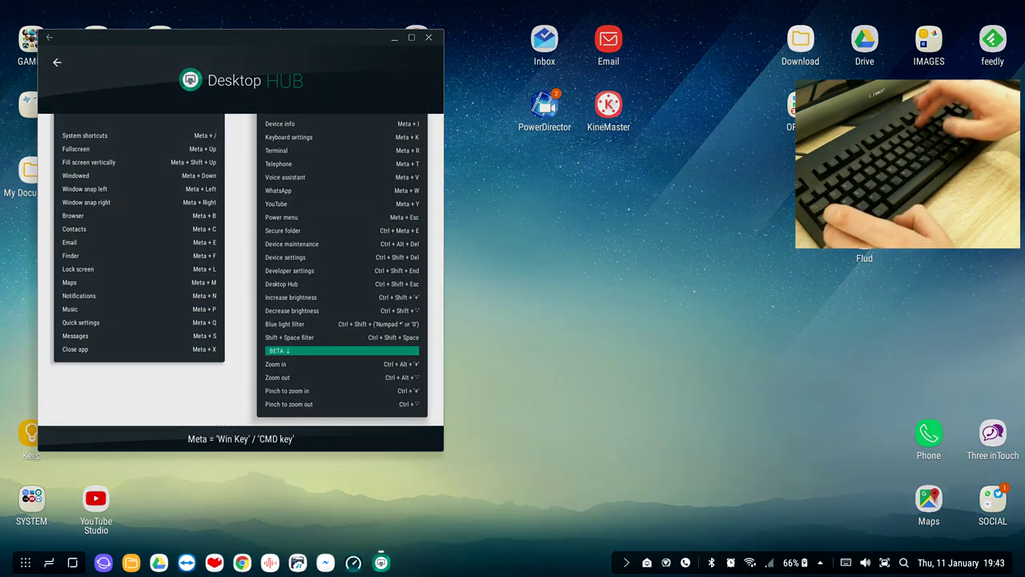
key(ctrl+shift+minus)
key(ctrl+shift+minus)
key(ctrl+shift+plus)
key(ctrl+shift+plus)
key(ctrl+shift+plus)
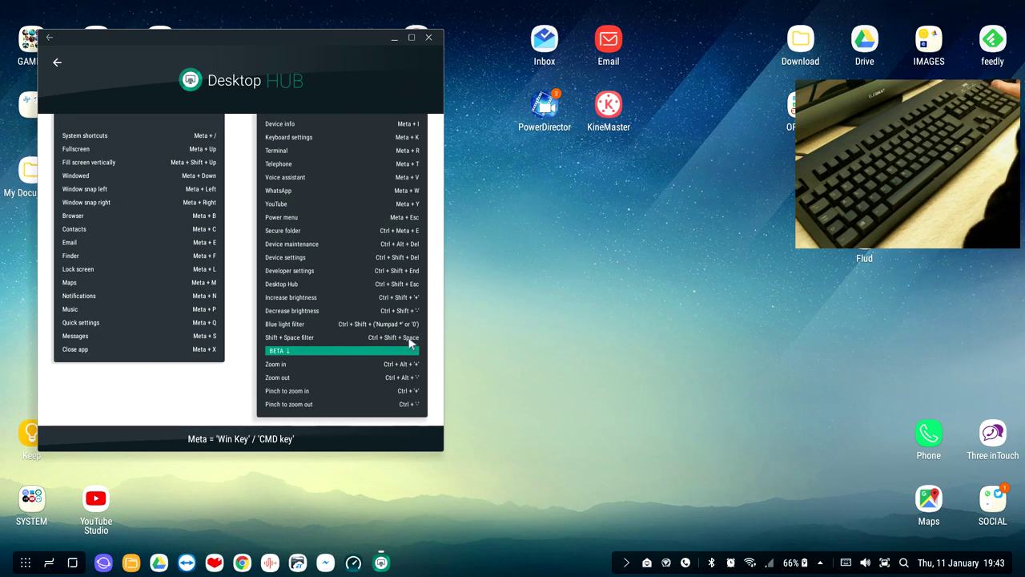
Look through the Hub shortcuts page, and zoom the whole screen in several levels and back out with the beta Hub zoom shortcuts
scroll(232, 239, up, 4)
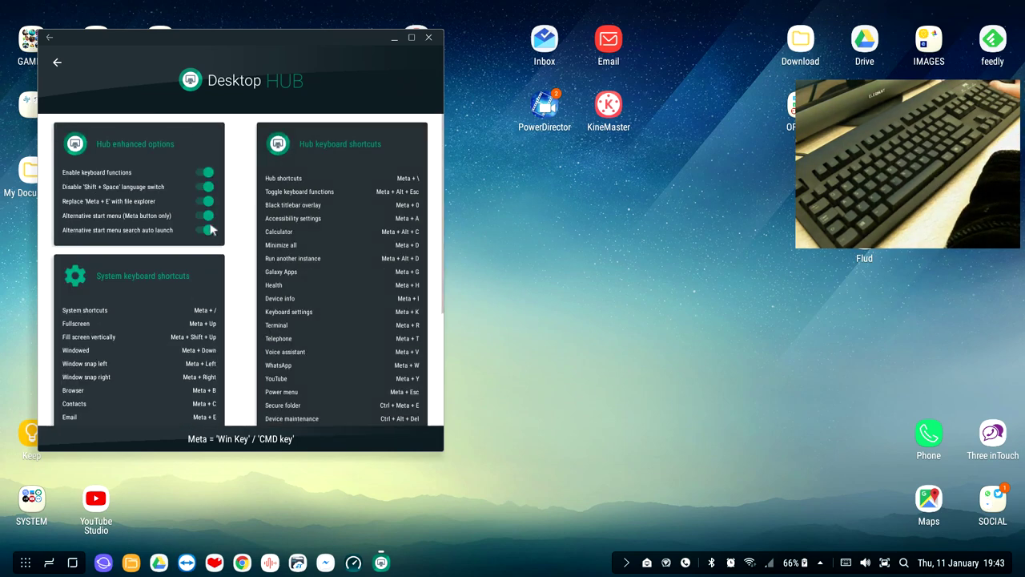
scroll(243, 195, down, 4)
scroll(195, 231, up, 4)
scroll(280, 229, down, 4)
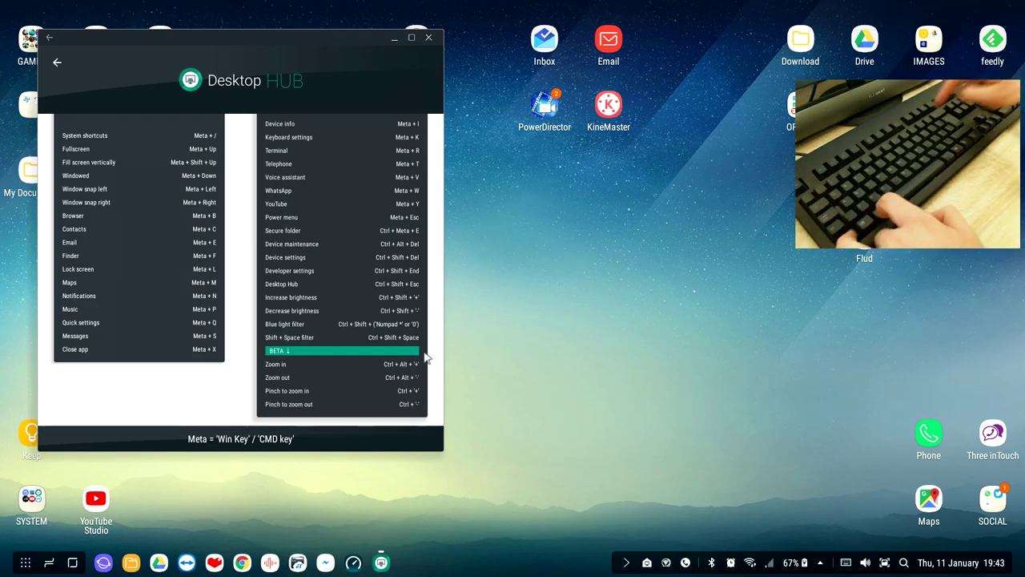
key(ctrl+alt+plus)
key(ctrl+alt+plus)
key(ctrl+alt+plus)
key(ctrl+alt+plus)
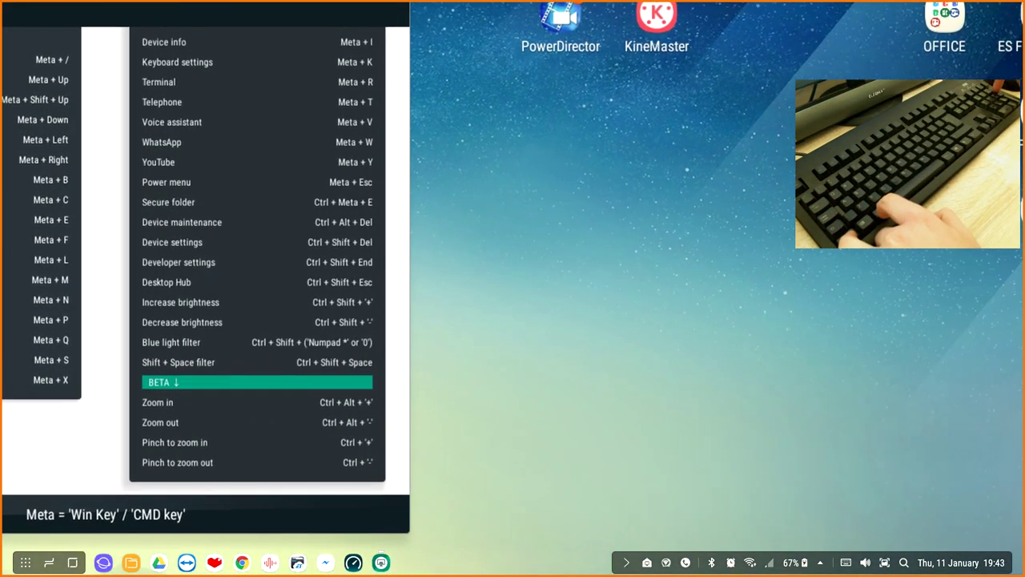
key(ctrl+alt+minus)
key(ctrl+alt+minus)
key(ctrl+alt+minus)
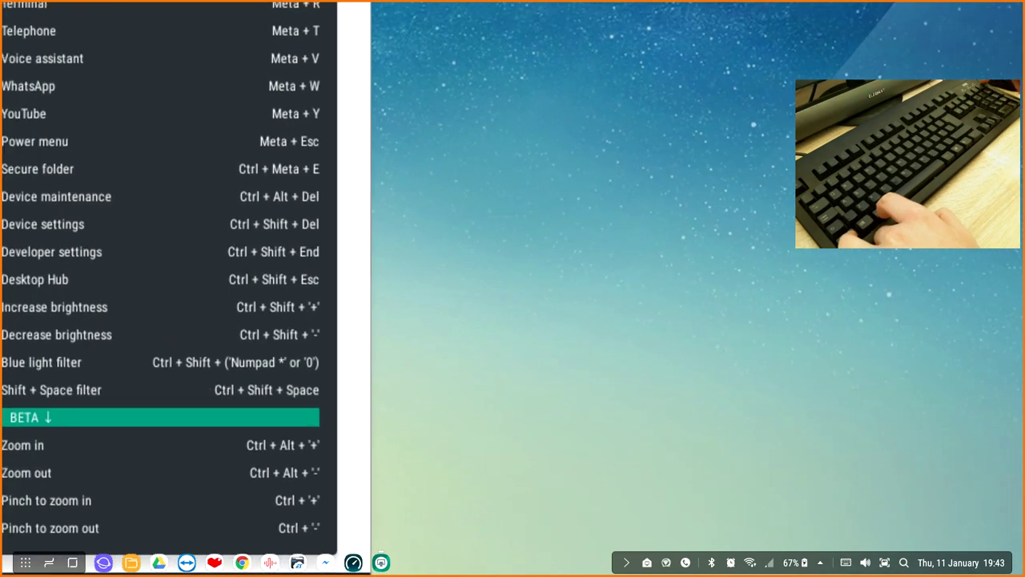
key(ctrl+alt+minus)
key(ctrl+alt+minus)
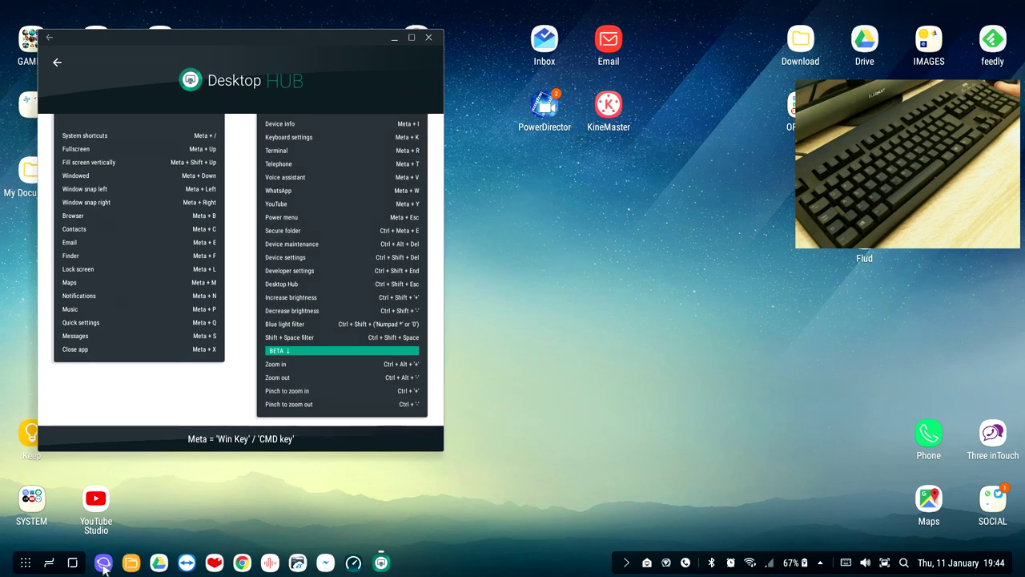
Search the web for "samsung dex wiki" in the browser and open the Samsung DeX Wikipedia article in a maximized window
key(super+b)
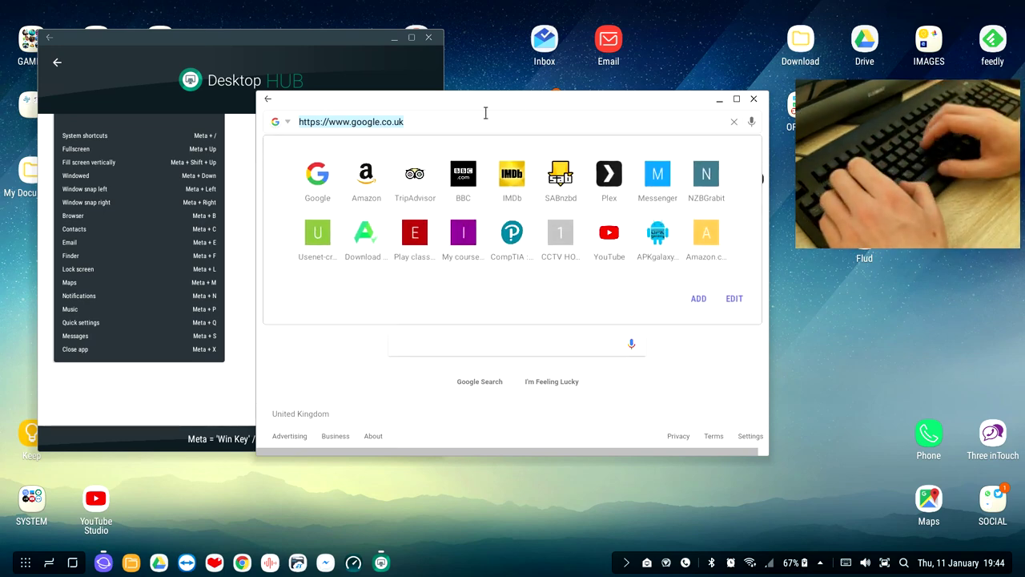
text(samsung dex wiki)
key(Return)
click(735, 100)
click(140, 165)
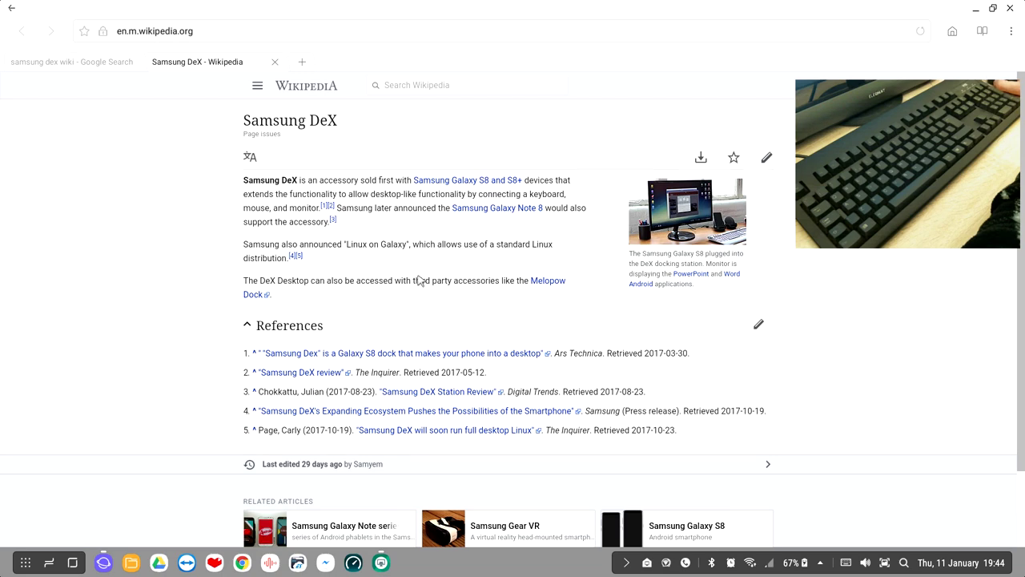
Check the pinch-to-zoom shortcuts in the Desktop Hub list and apply the pinch zoom-in shortcut to the Samsung DeX Wikipedia article
click(381, 562)
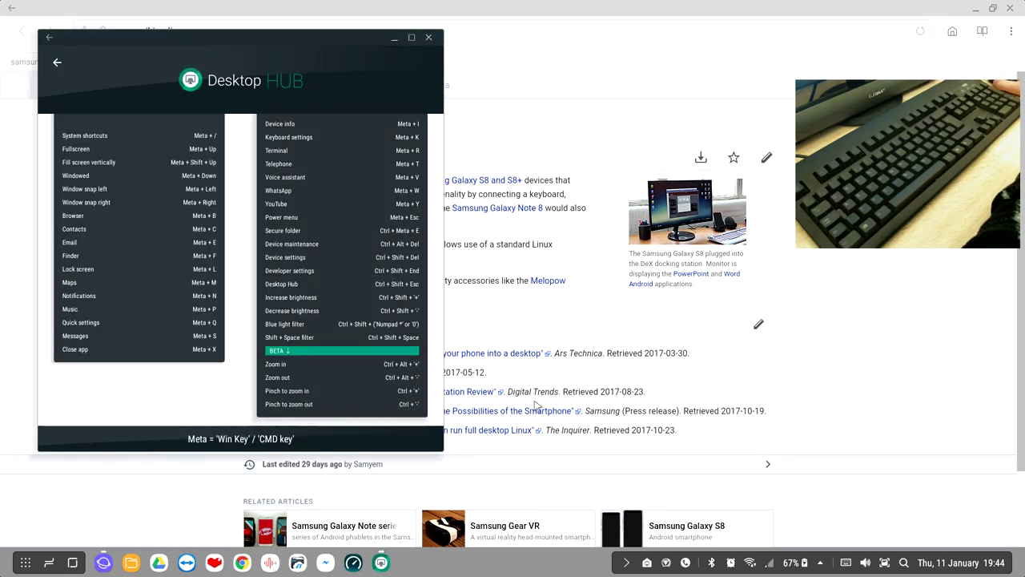
click(821, 323)
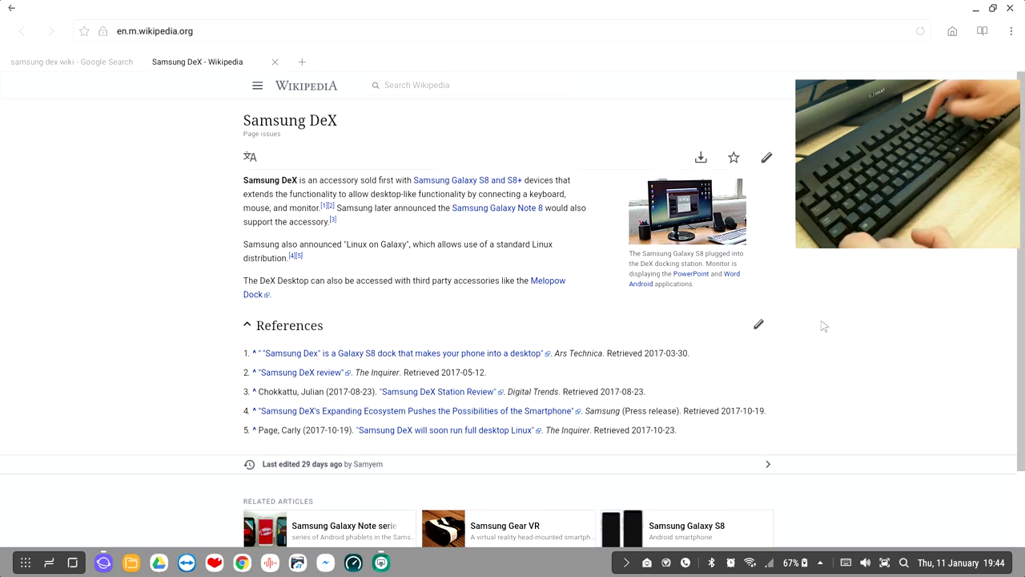
key(ctrl+plus)
key(ctrl+plus)
key(ctrl+plus)
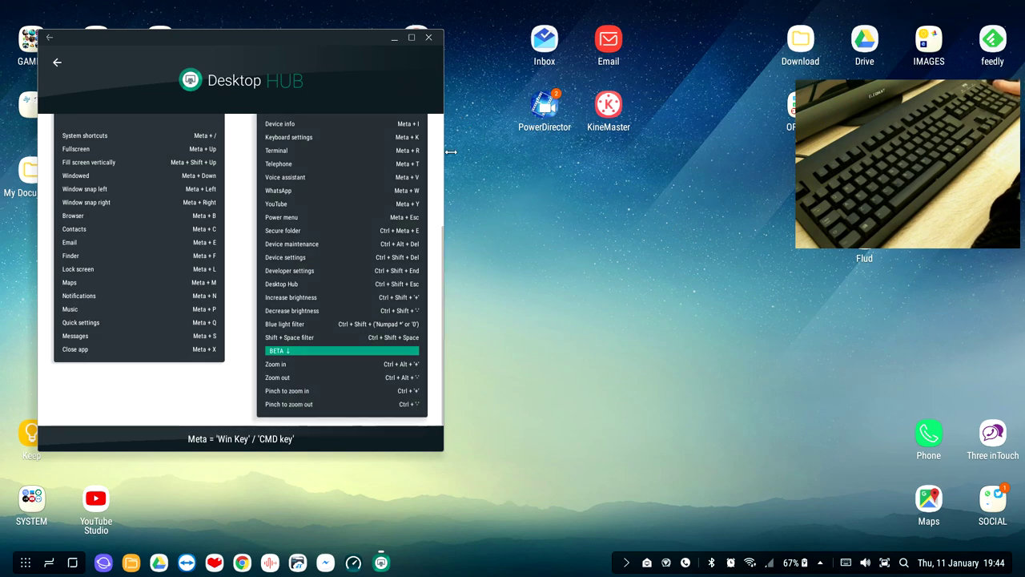
Move the Desktop Hub window nearer the middle of the desktop, review its shortcuts page from end to end, and close it
drag(345, 48, 411, 35)
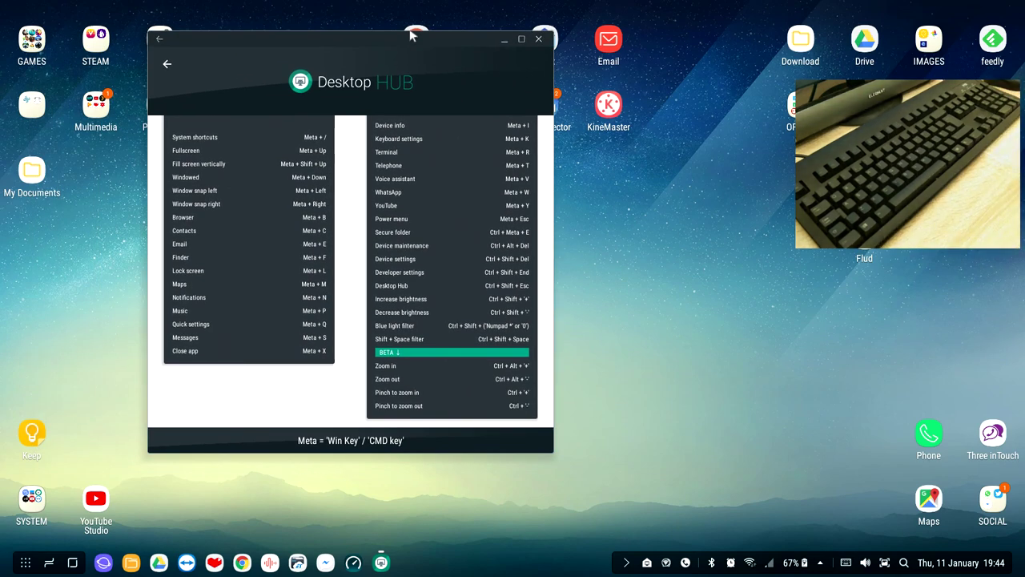
scroll(408, 286, up, 5)
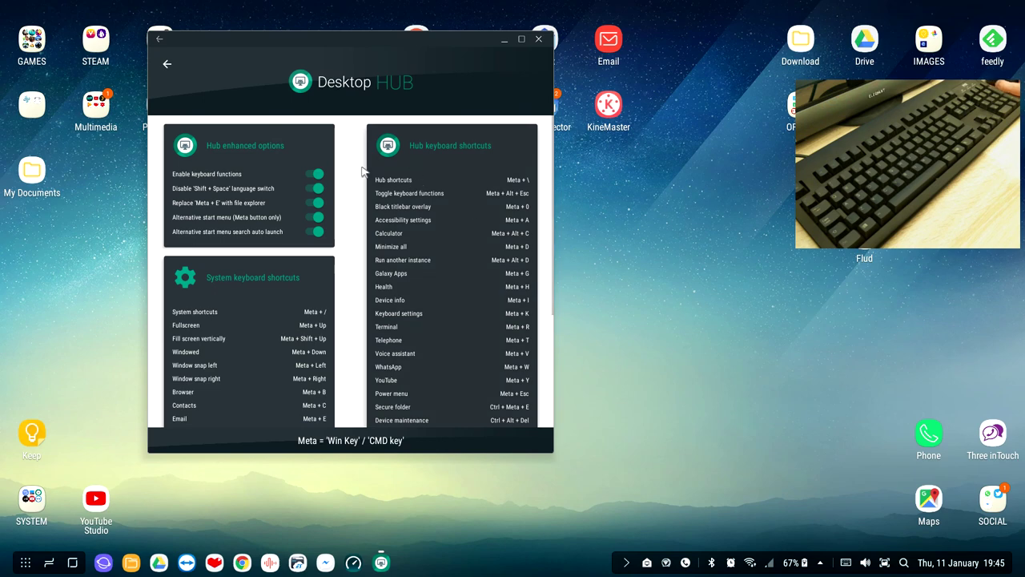
scroll(423, 245, down, 5)
scroll(321, 268, up, 5)
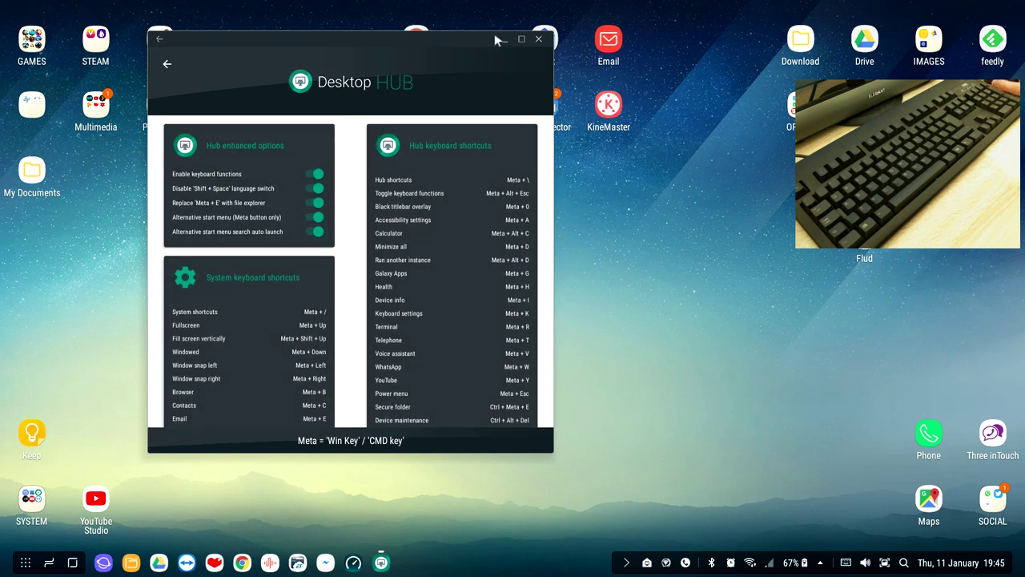
click(538, 39)
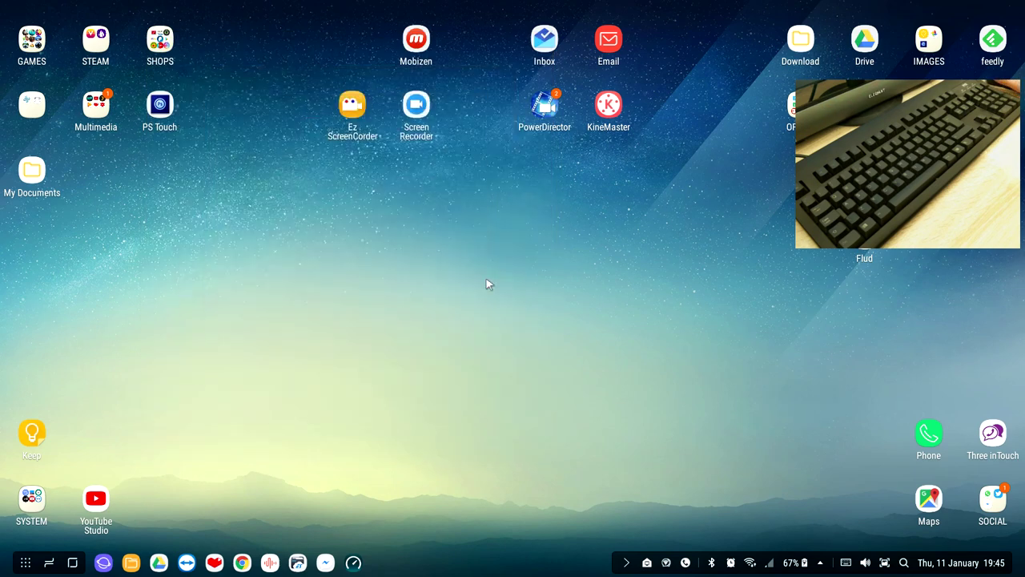